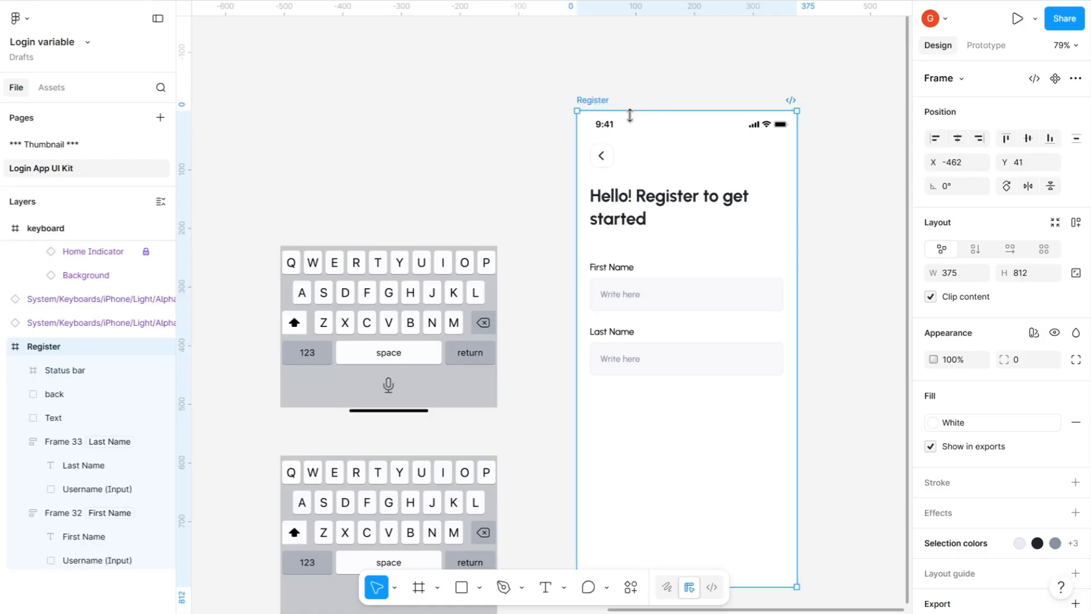
# Preview the Register screen and test the on-screen keyboard's letters O, P, E and its delete key in the First Name field
pyautogui.hotkey('shift', 'space')
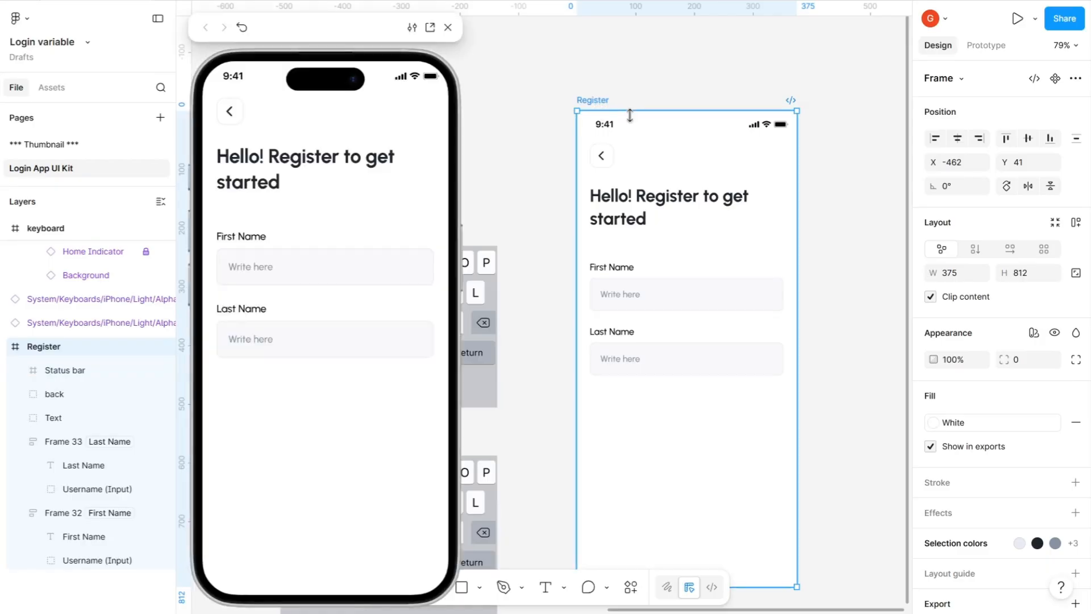
pyautogui.click(309, 277)
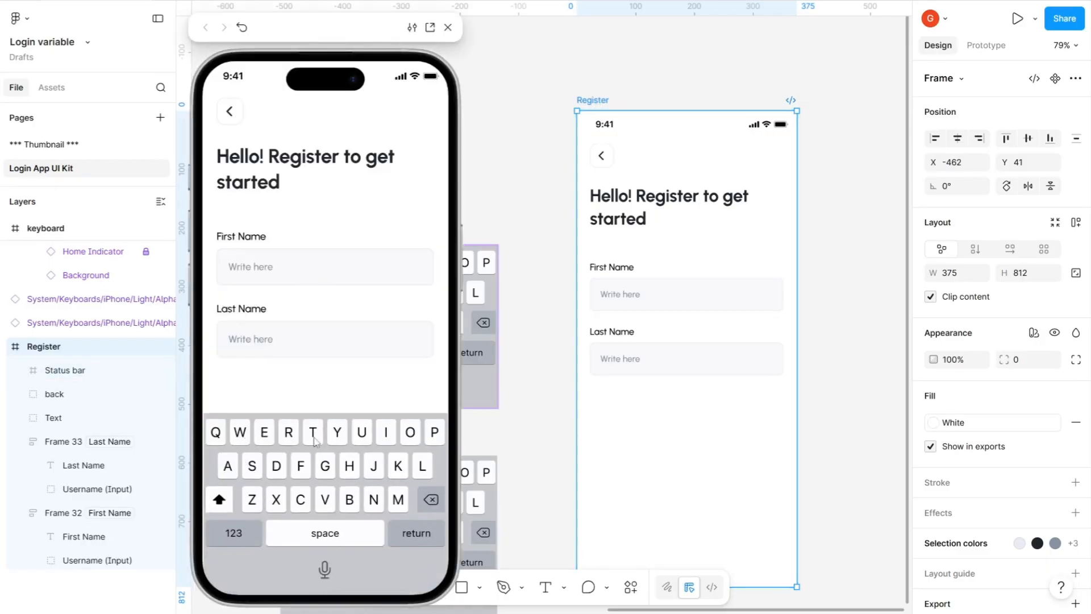
pyautogui.click(417, 439)
pyautogui.click(431, 436)
pyautogui.click(430, 500)
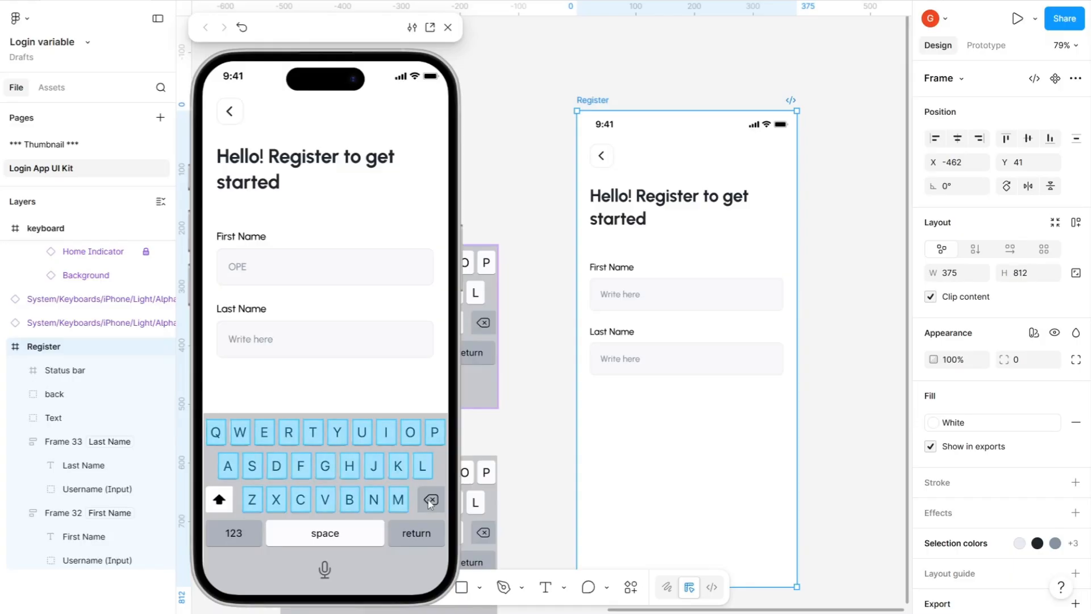
pyautogui.click(448, 27)
# Add an on-tap Set variable interaction to the Delete key inside the main keyboard component
pyautogui.scroll(3, 487, 302)
pyautogui.scroll(-3, 490, 305)
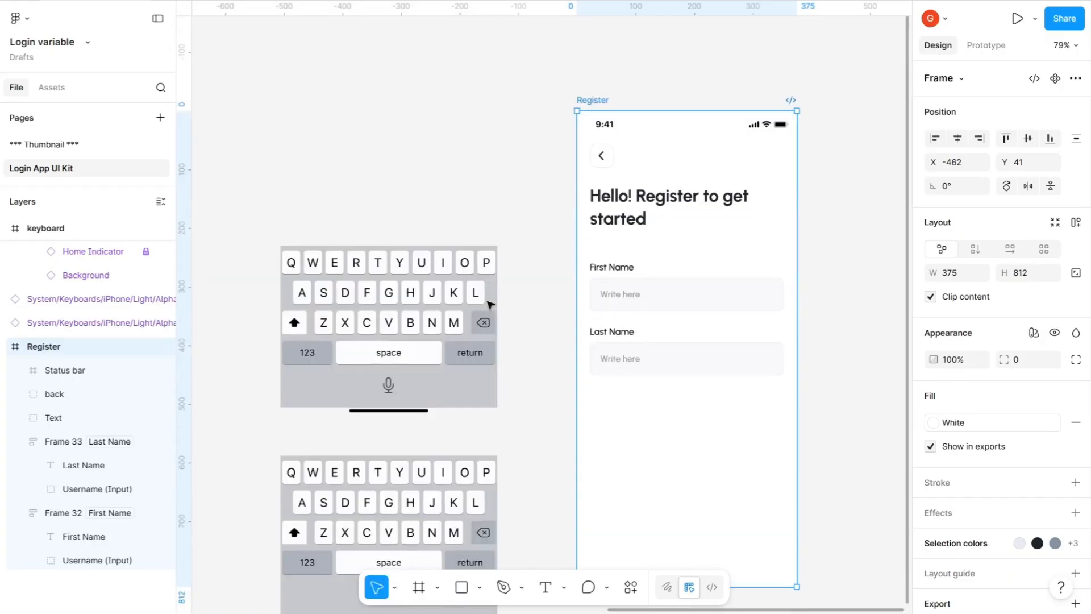
pyautogui.scroll(-5, 490, 305)
pyautogui.scroll(5, 489, 303)
pyautogui.hscroll(-10, 486, 302)
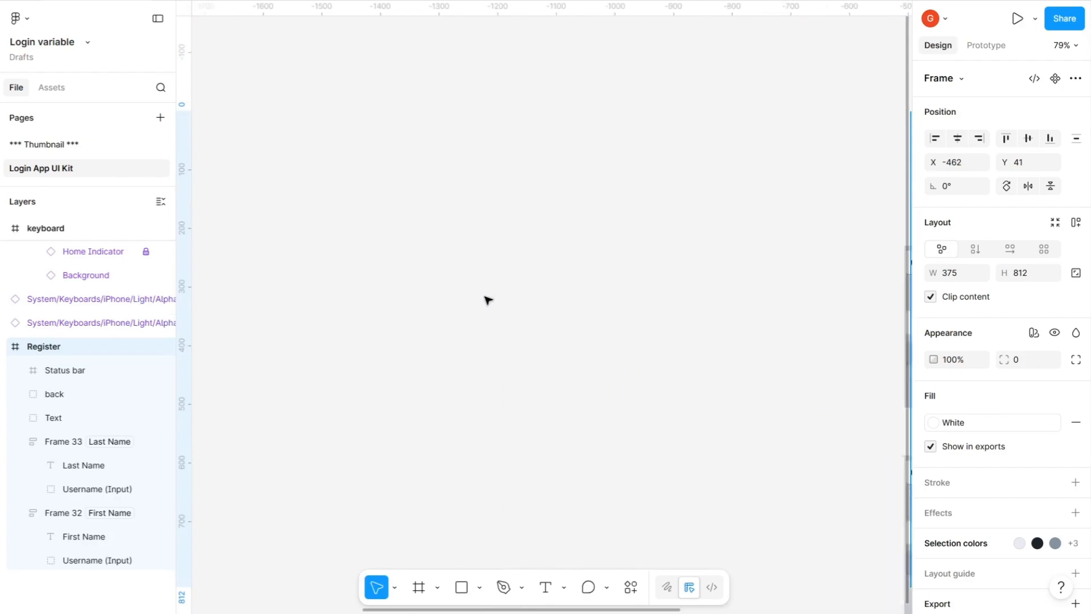
pyautogui.hscroll(-8, 487, 300)
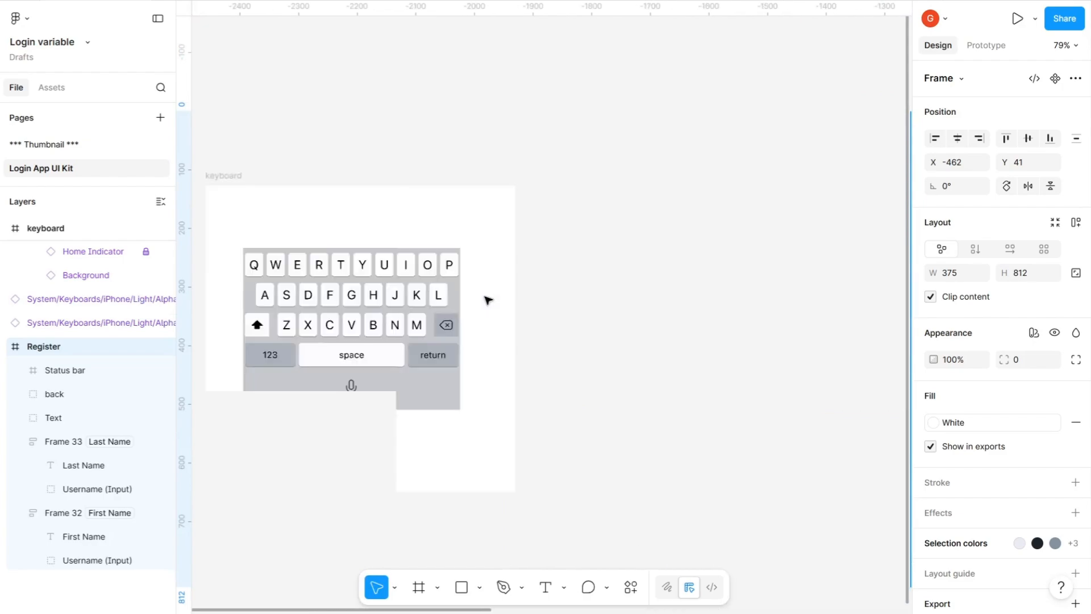
pyautogui.click(449, 326)
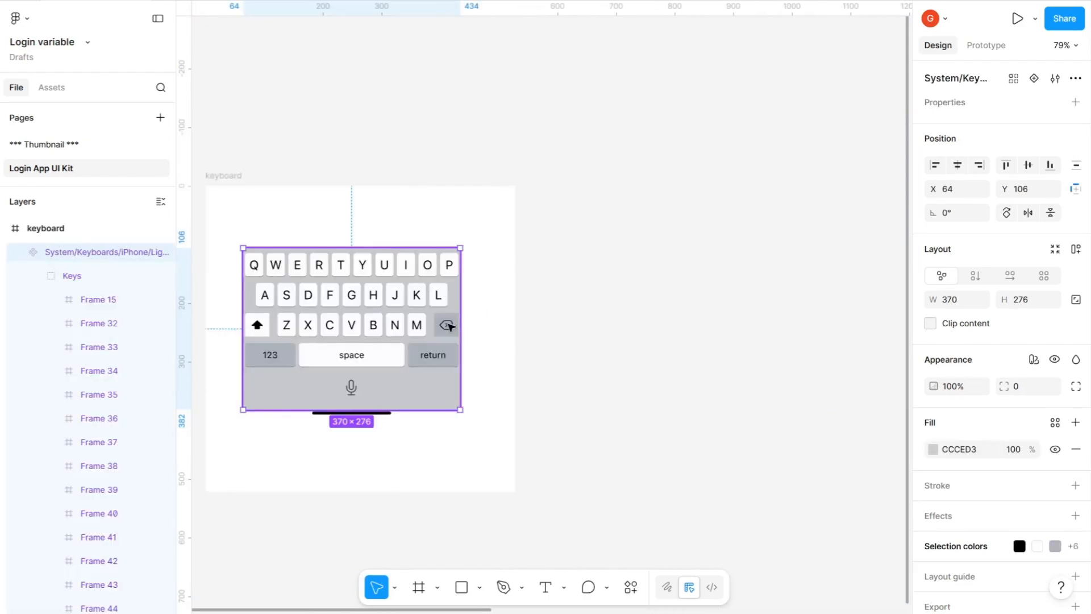
pyautogui.doubleClick(449, 326)
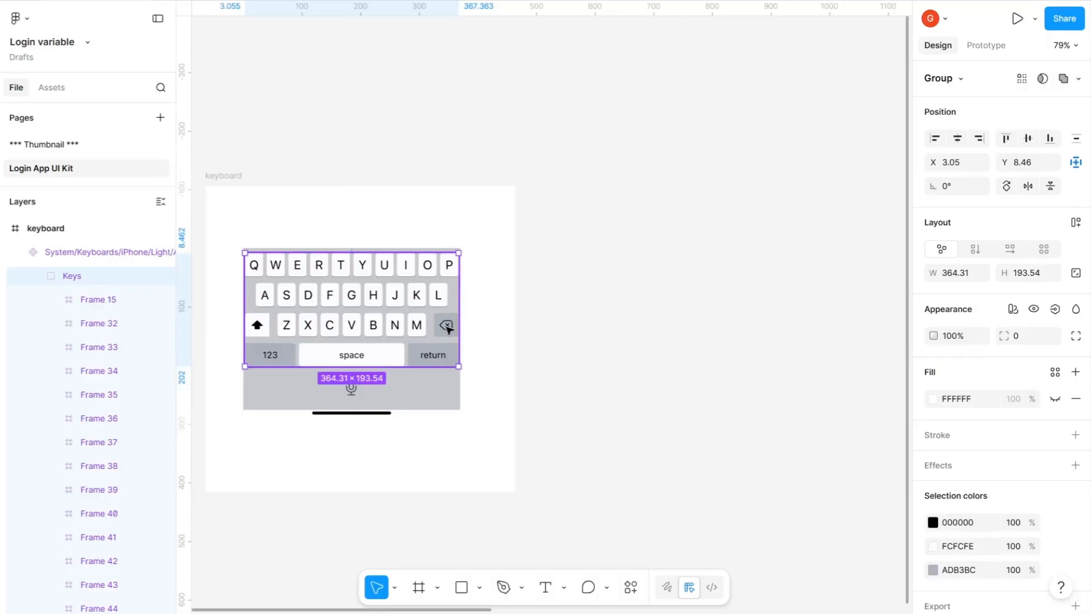
pyautogui.doubleClick(447, 327)
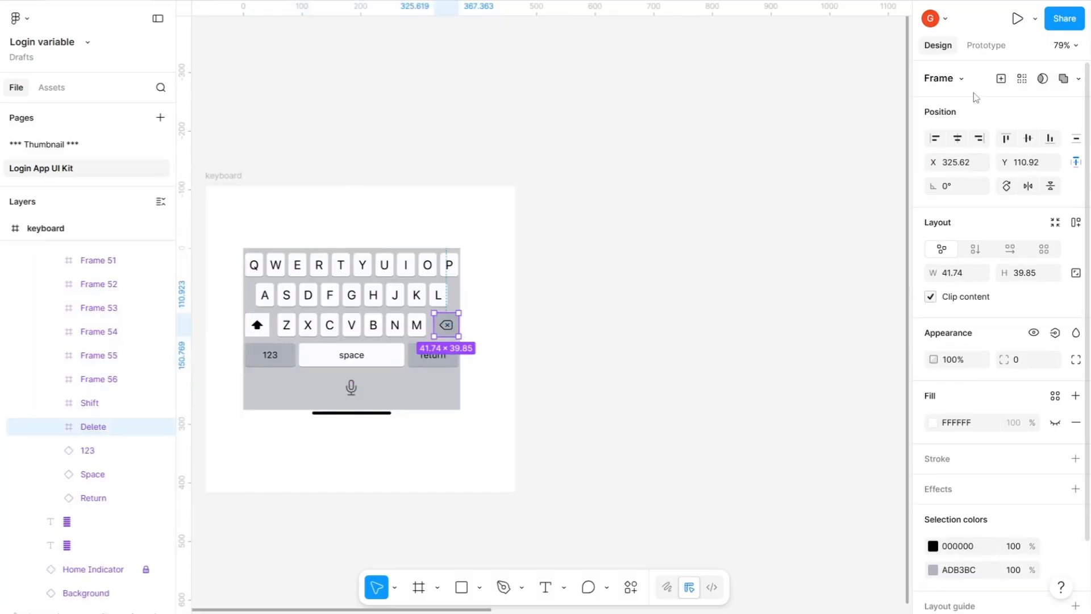
pyautogui.click(994, 49)
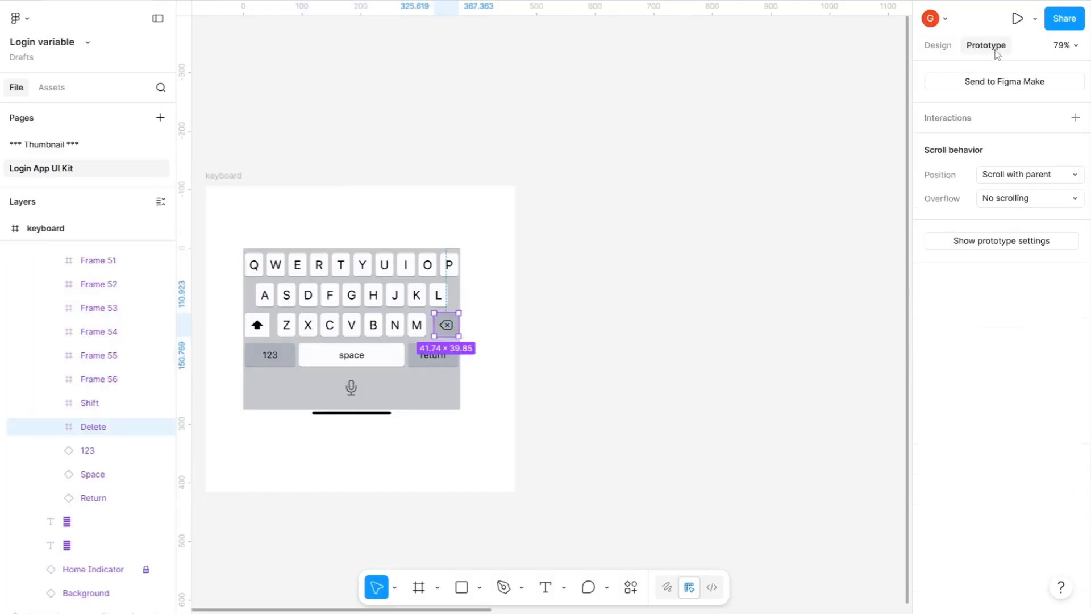
pyautogui.click(1075, 118)
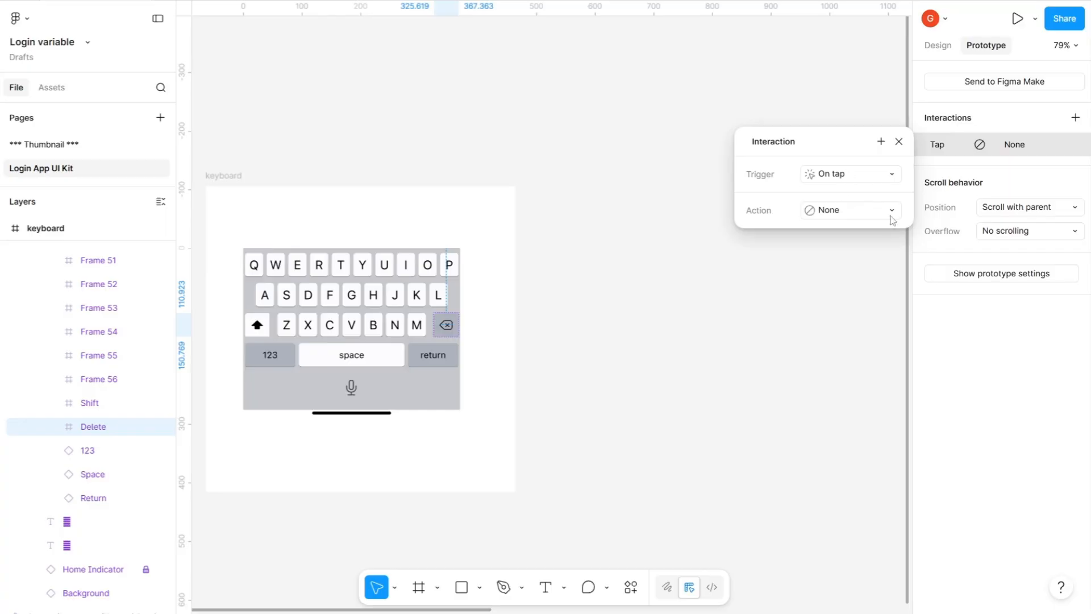
pyautogui.click(862, 216)
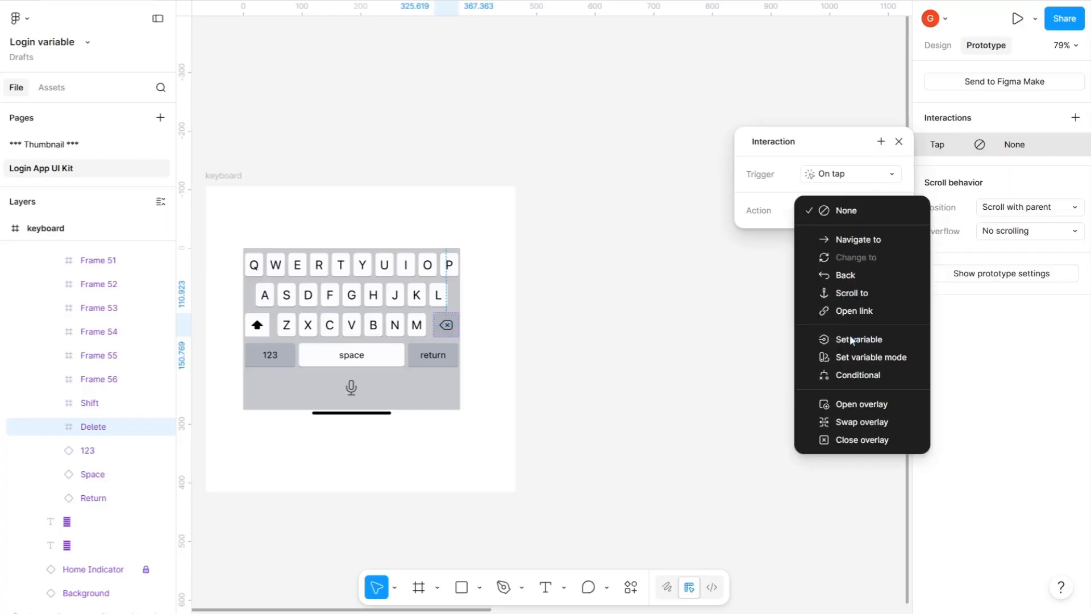
pyautogui.click(849, 339)
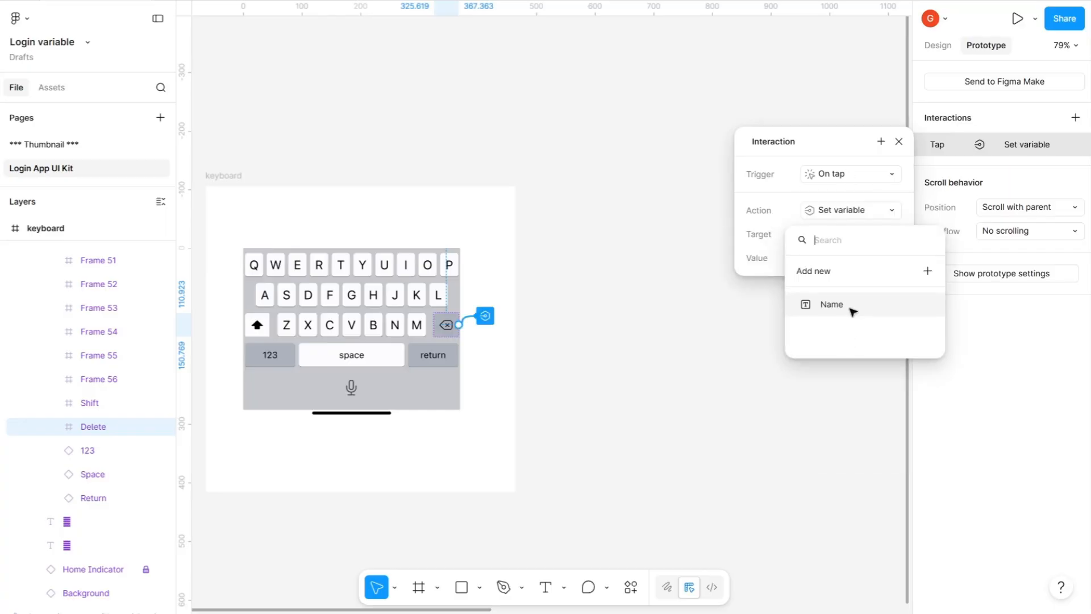
# Make the Delete key's interaction set the Name variable to an empty string ("")
pyautogui.click(851, 311)
pyautogui.write('"')
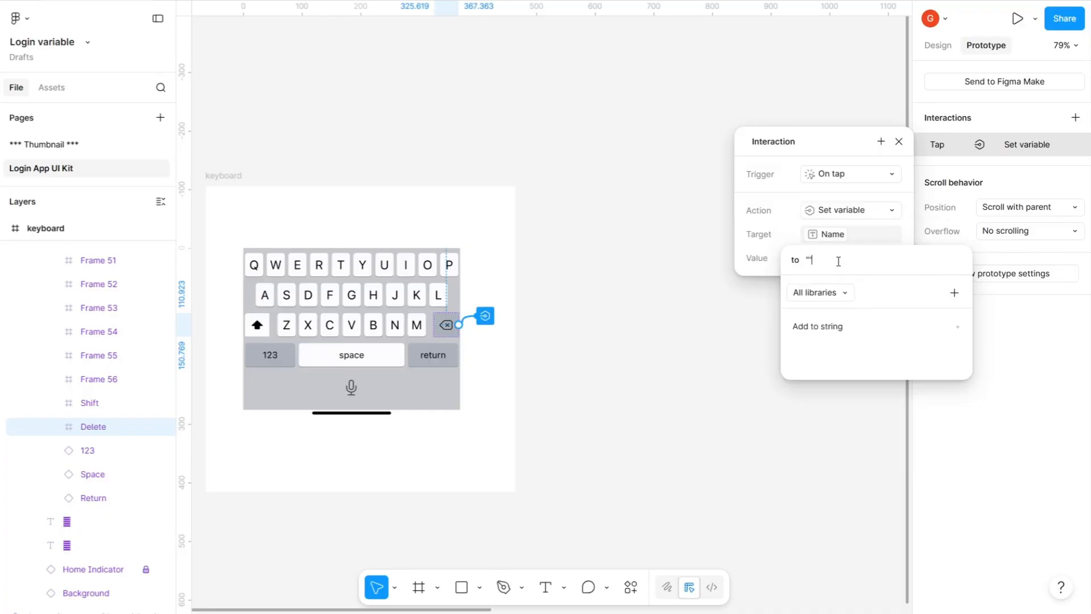
pyautogui.click(889, 322)
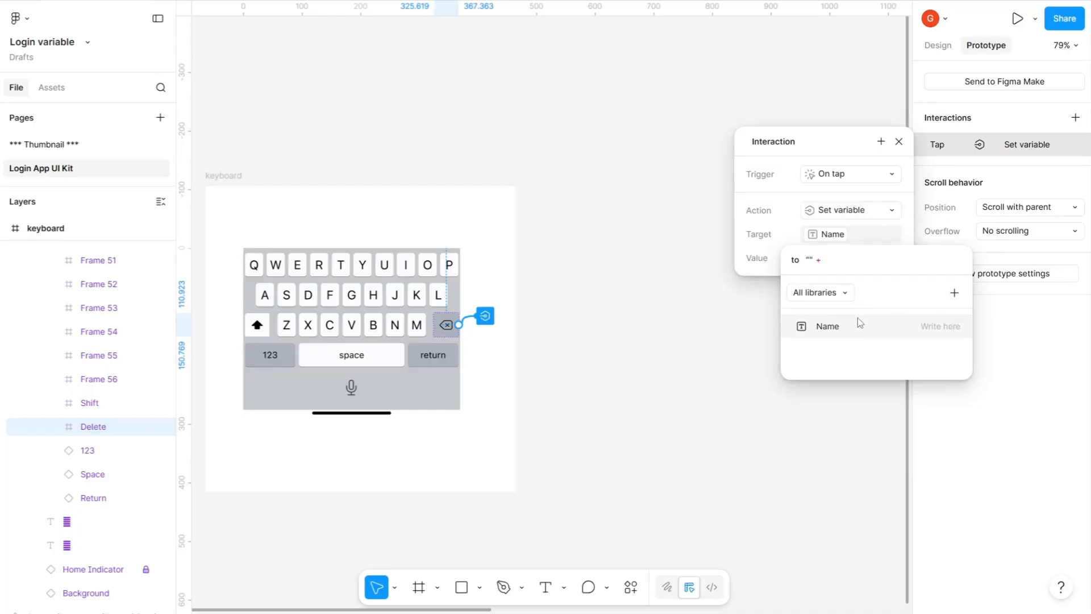
pyautogui.press('BackSpace')
pyautogui.click(692, 365)
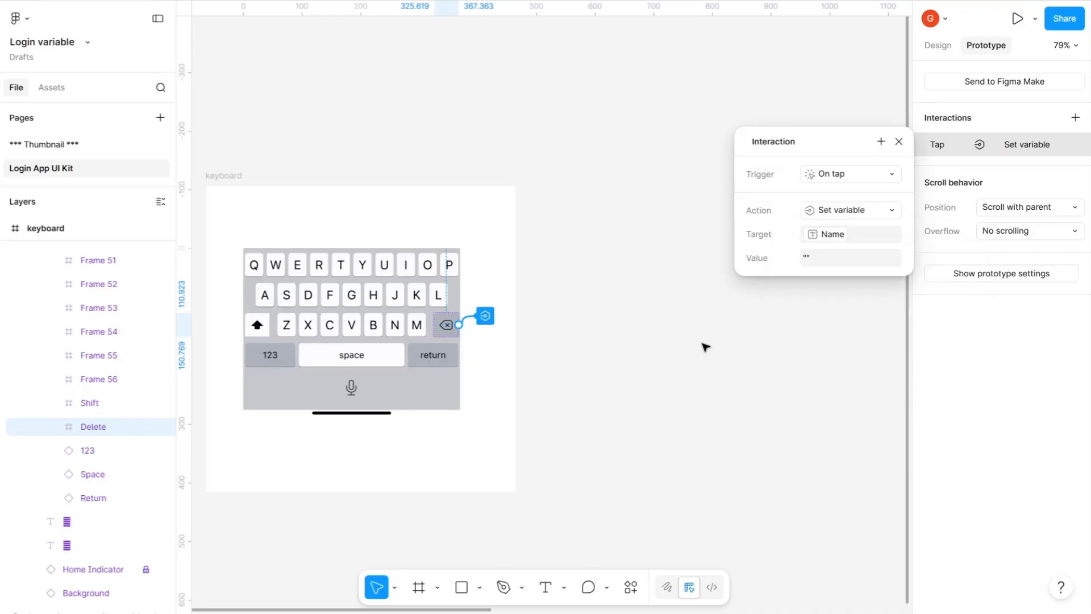
pyautogui.click(899, 142)
# Preview the Register screen and test typing and deleting letters in the First Name field
pyautogui.hscroll(3, 886, 158)
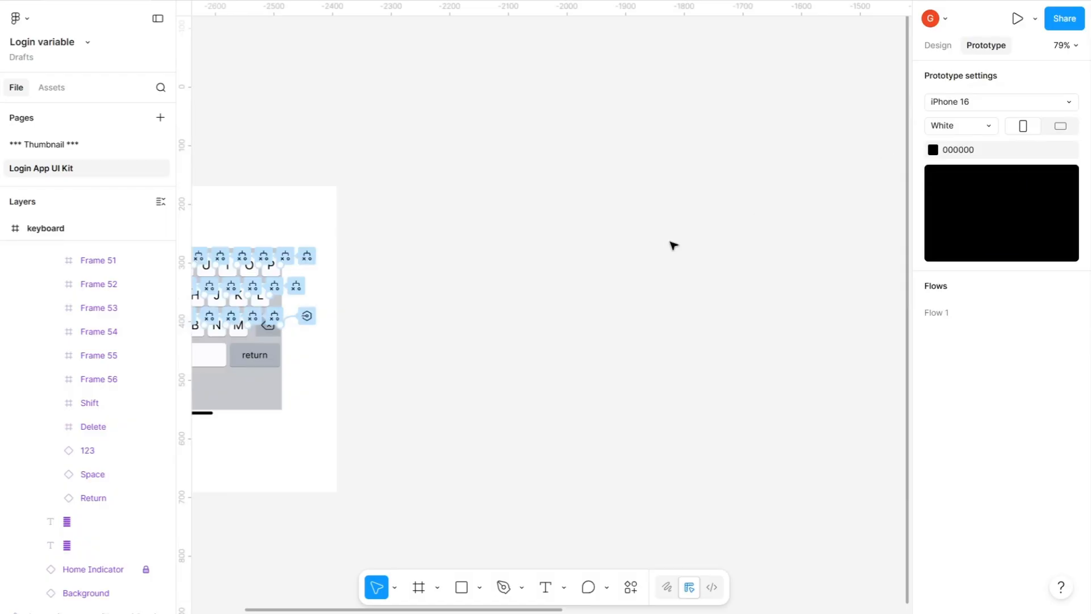
pyautogui.hscroll(14, 672, 246)
pyautogui.hscroll(5, 671, 246)
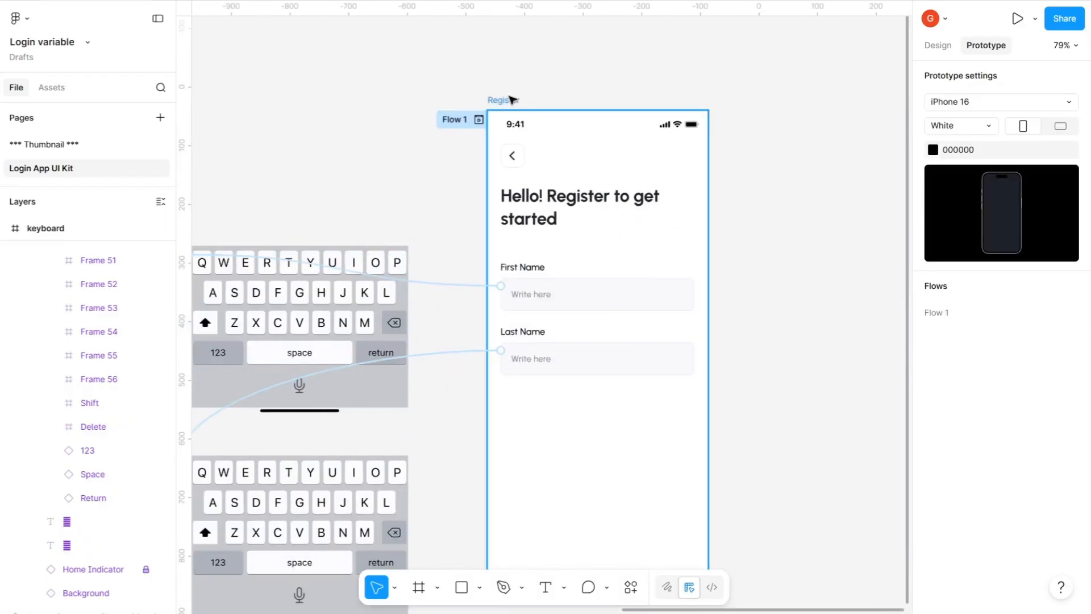
pyautogui.hotkey('shift', 'space')
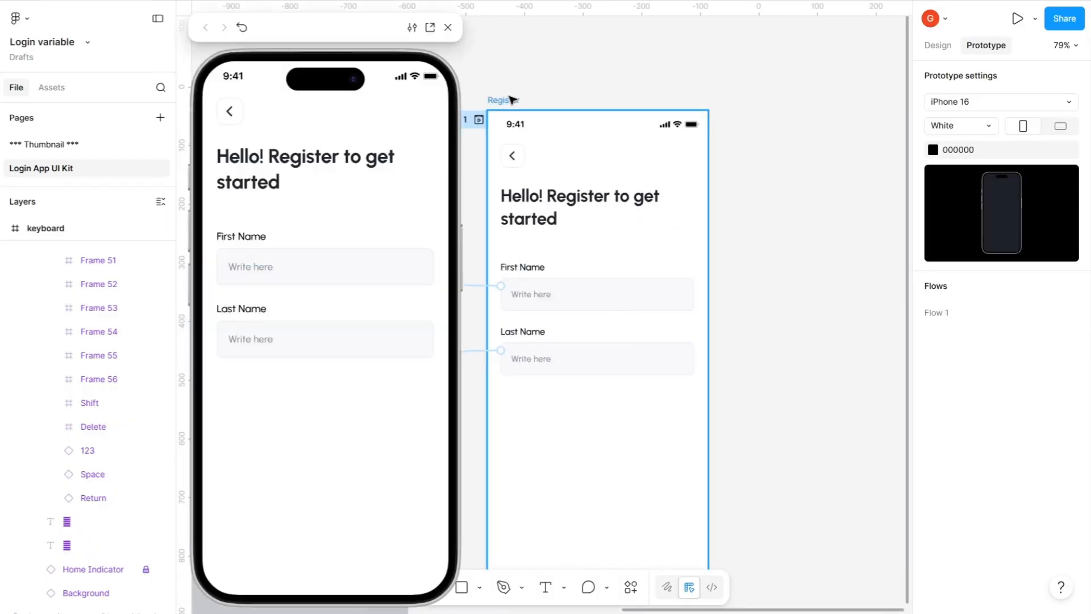
pyautogui.click(295, 277)
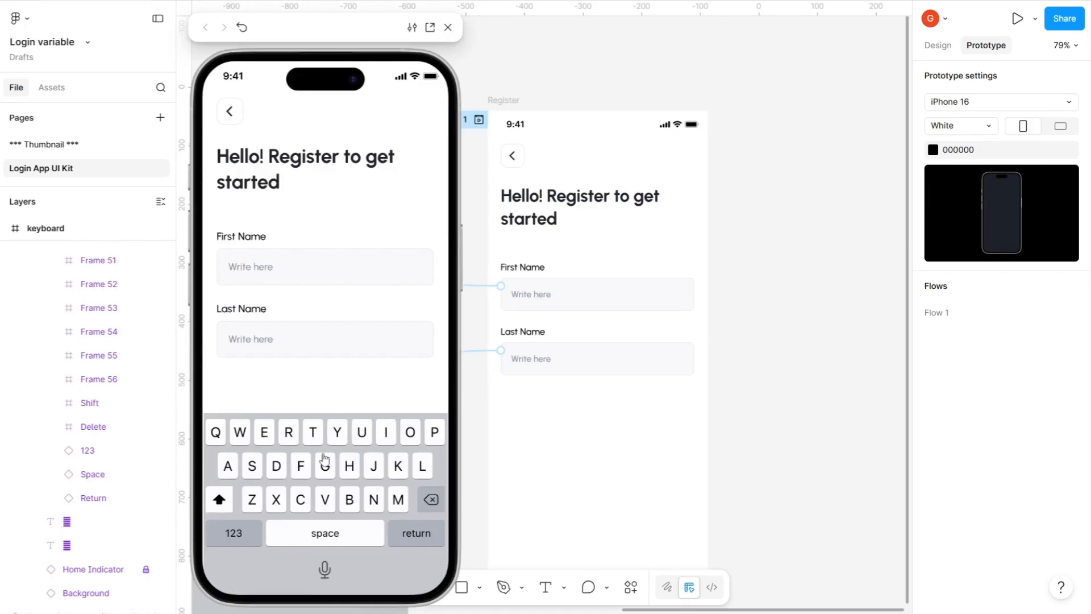
pyautogui.click(363, 436)
pyautogui.click(252, 467)
# Test the on-screen keyboard on the Last Name field with a few letters and close the preview
pyautogui.click(308, 354)
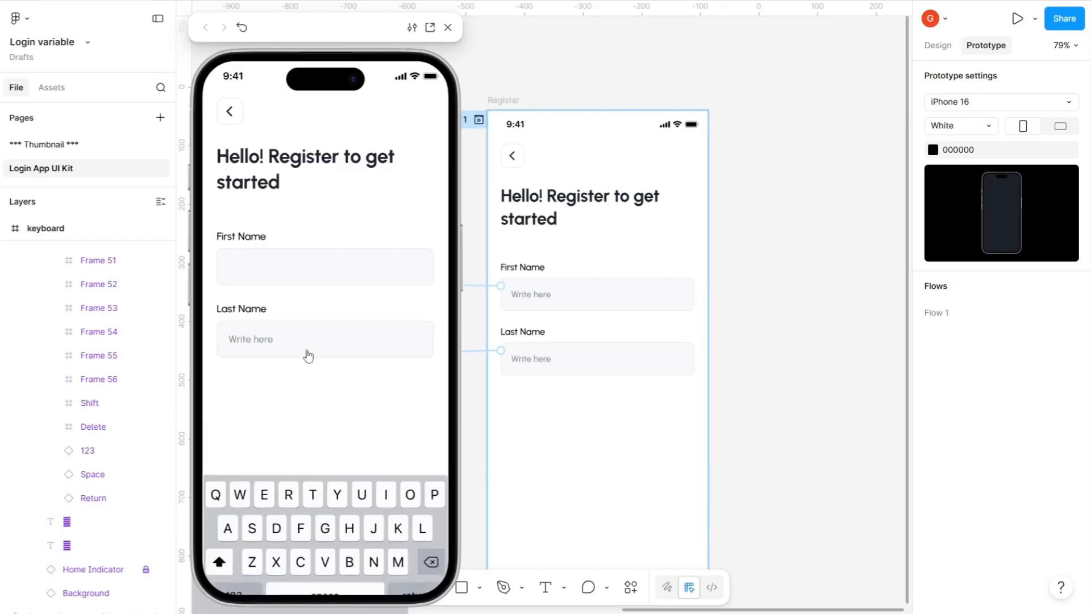
pyautogui.click(266, 345)
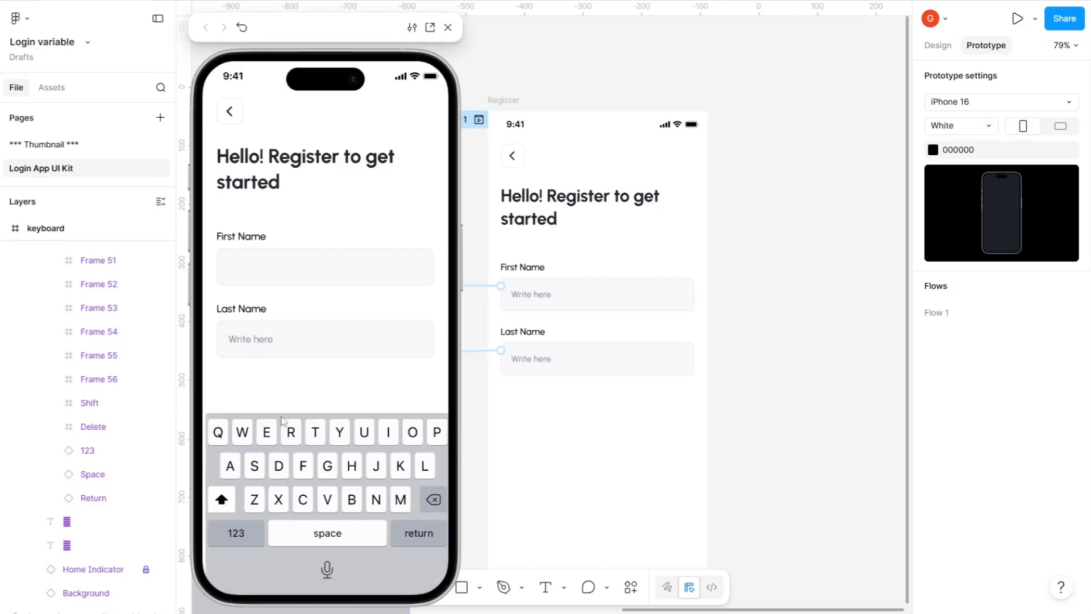
pyautogui.click(263, 435)
pyautogui.click(290, 435)
pyautogui.click(317, 433)
pyautogui.click(317, 434)
pyautogui.click(448, 28)
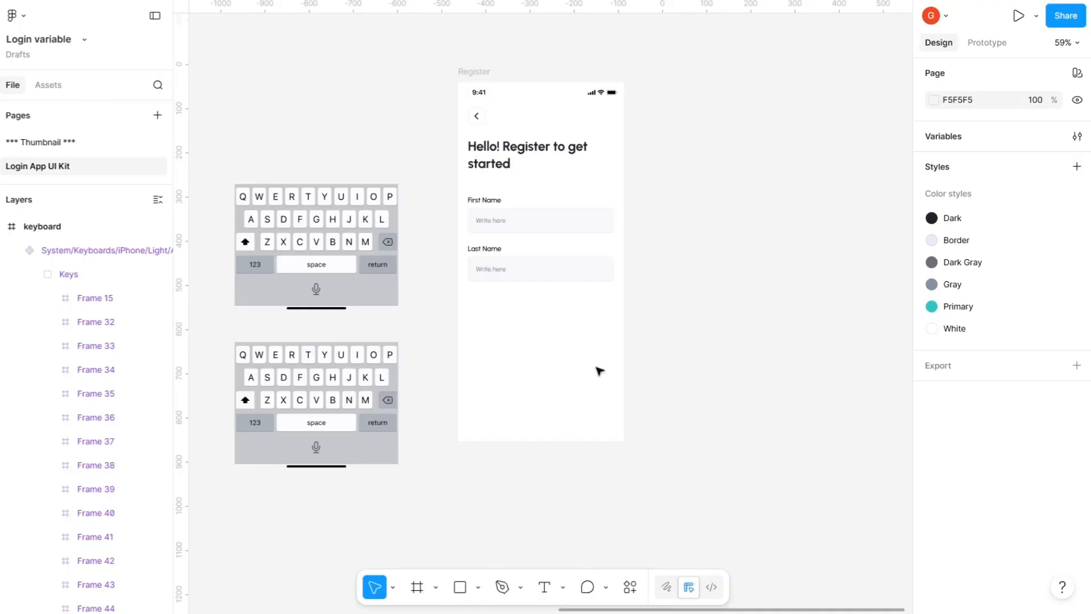
# Add a text layer reading "Option" on the empty canvas beside the Register frame
pyautogui.click(546, 588)
pyautogui.click(674, 304)
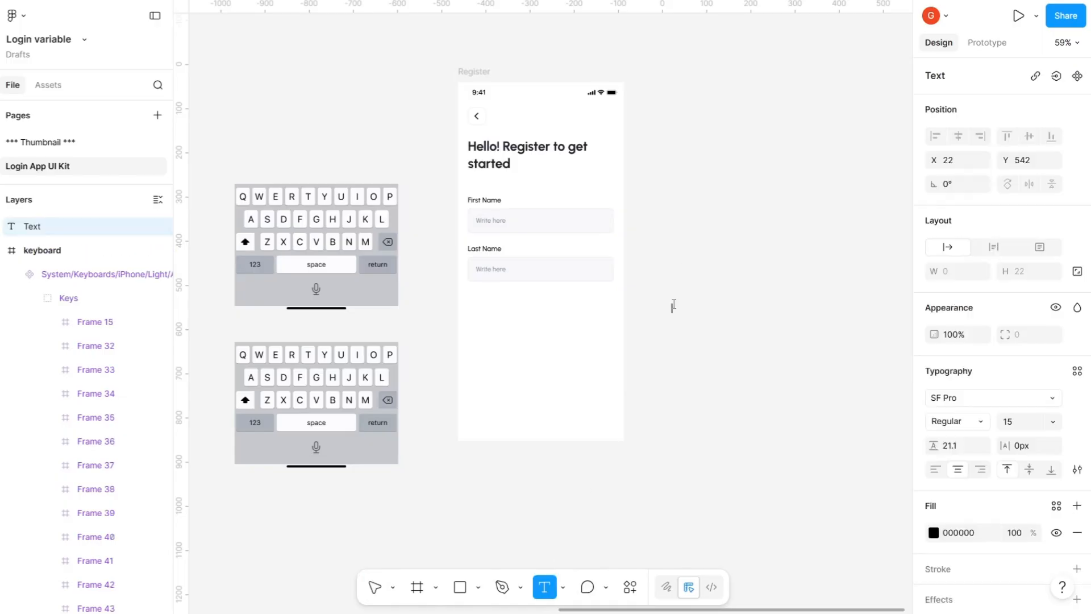
pyautogui.write('Fiorgi')
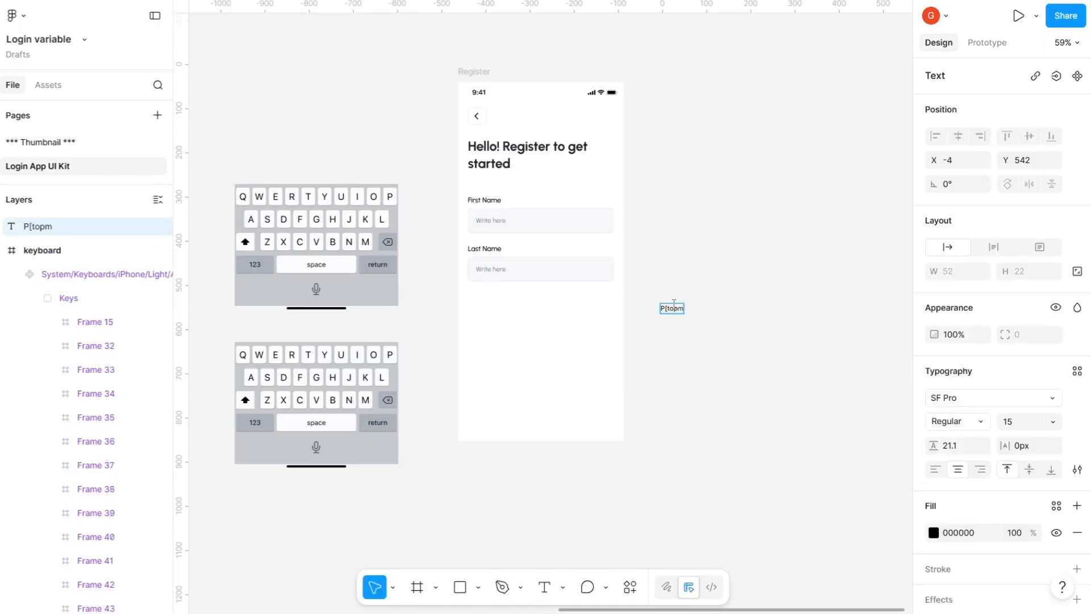
pyautogui.hotkey('ctrl', 'a')
pyautogui.write('Gption')
pyautogui.press('Escape')
# Apply the Gray color style to the Option text and wrap it in an auto layout frame
pyautogui.scroll(5, 702, 308)
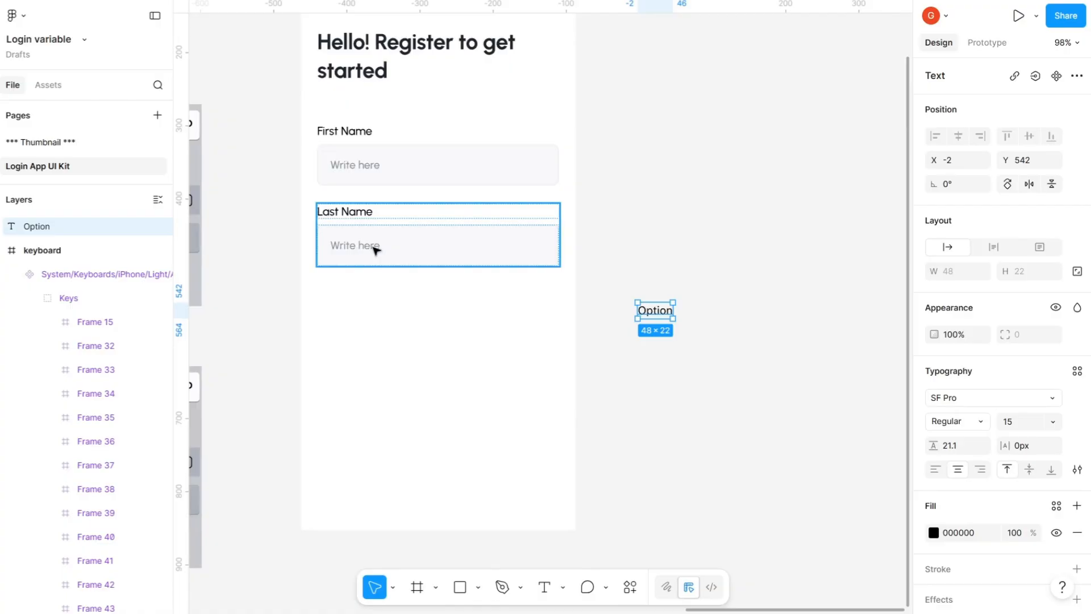
pyautogui.hotkey('shift', 'a')
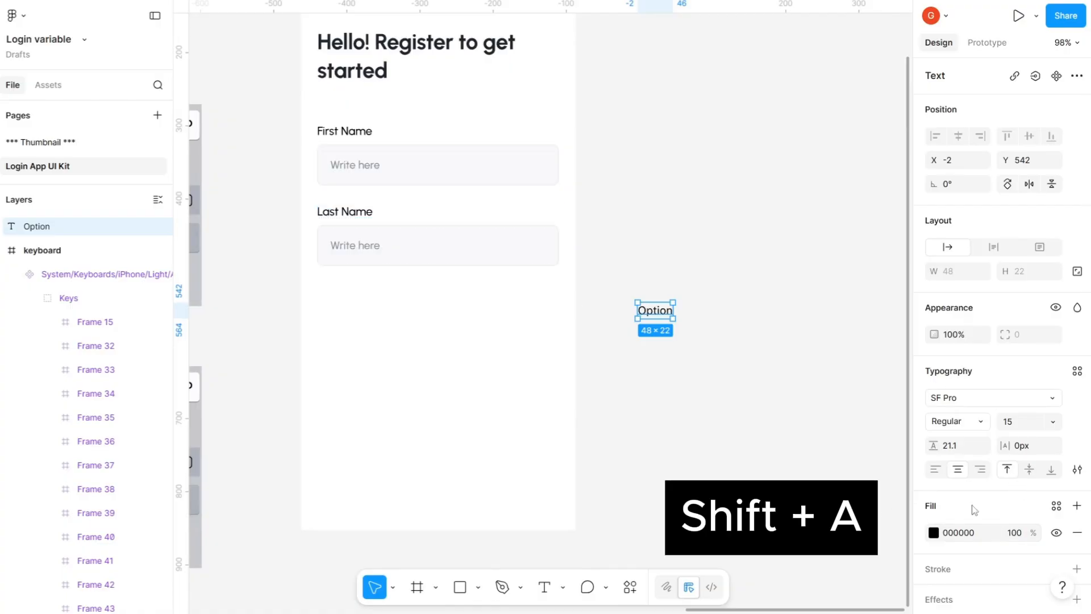
pyautogui.click(1057, 505)
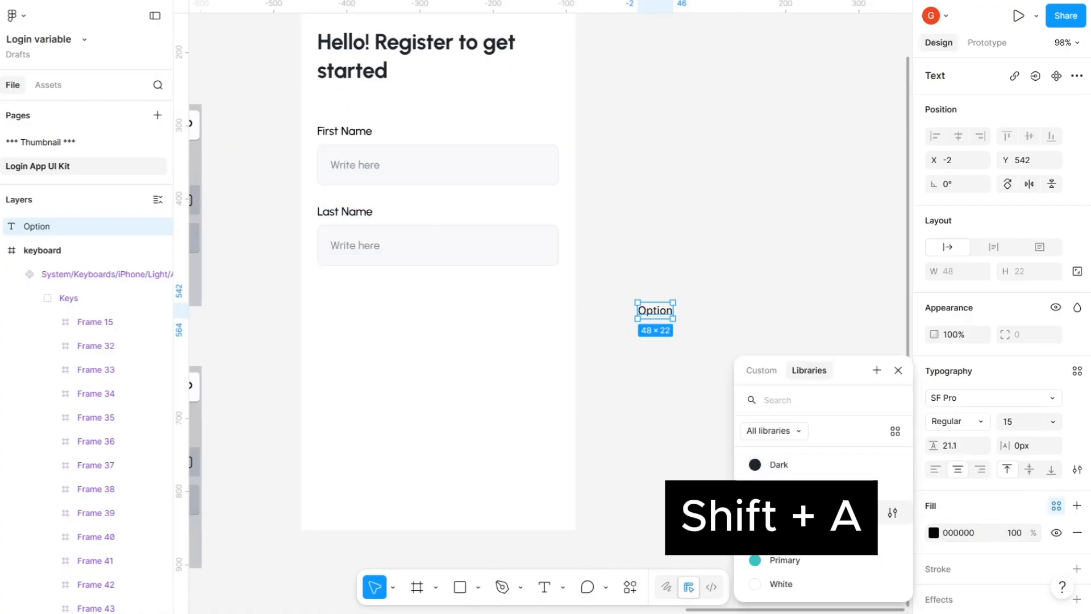
pyautogui.click(796, 536)
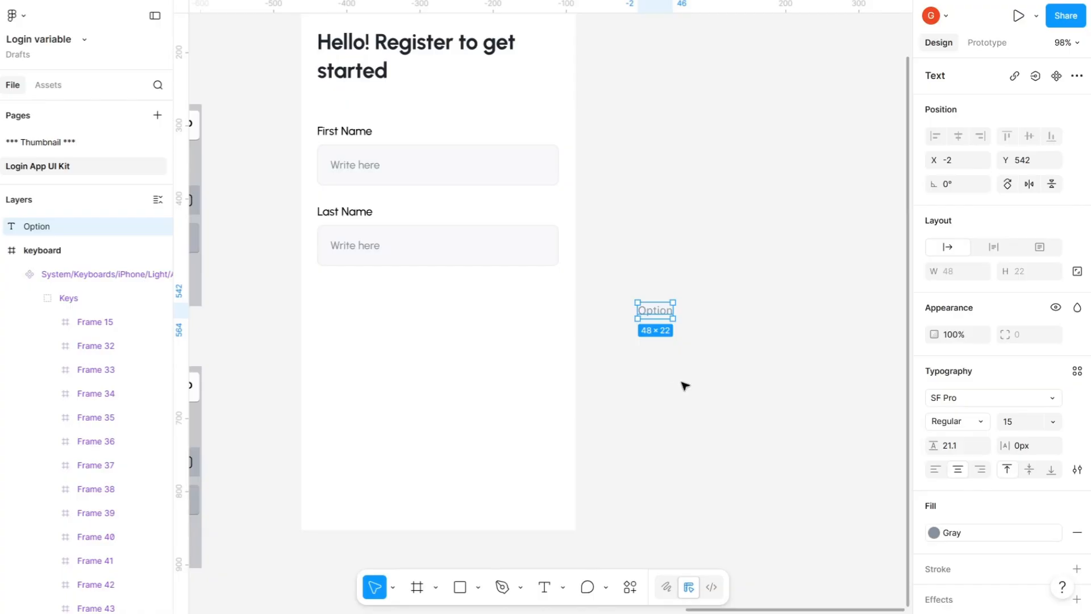
pyautogui.hotkey('shift', 'a')
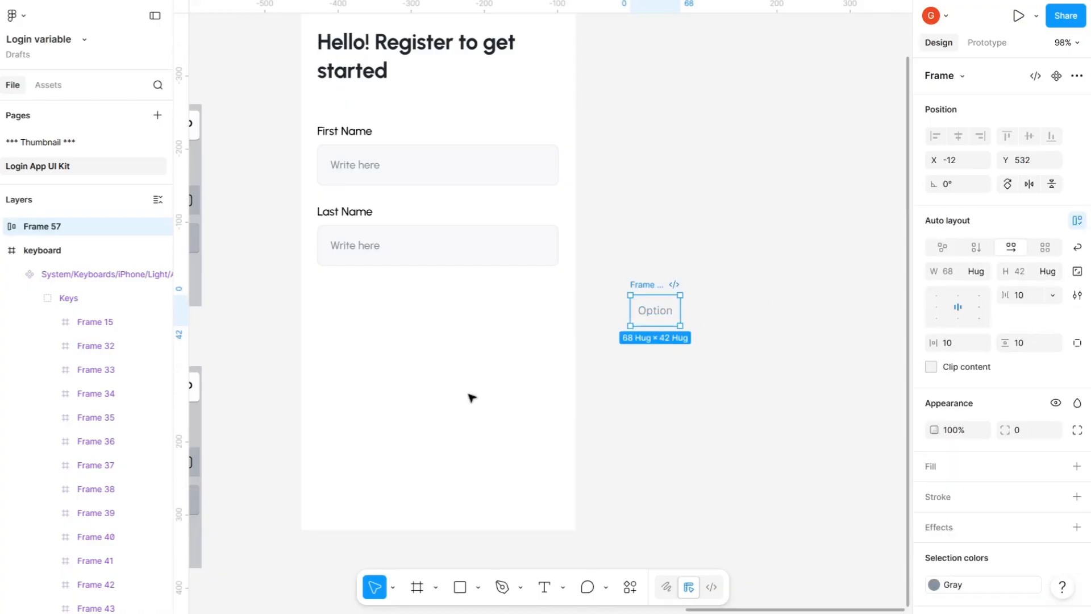
# Resize the Option frame to match the Last Name input box, 330 wide and 56 high
pyautogui.doubleClick(474, 249)
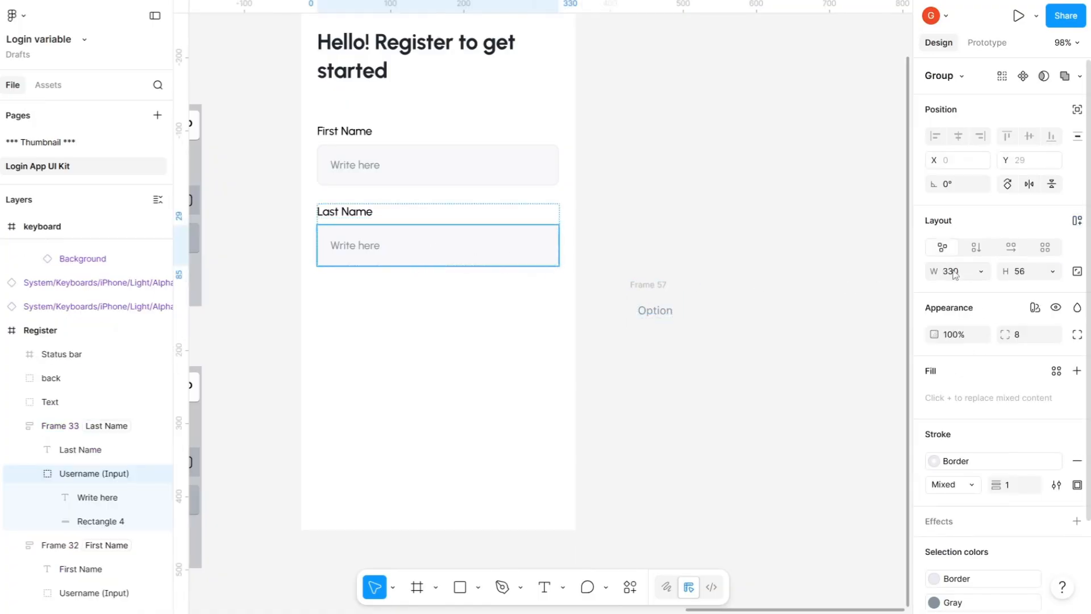
pyautogui.click(672, 286)
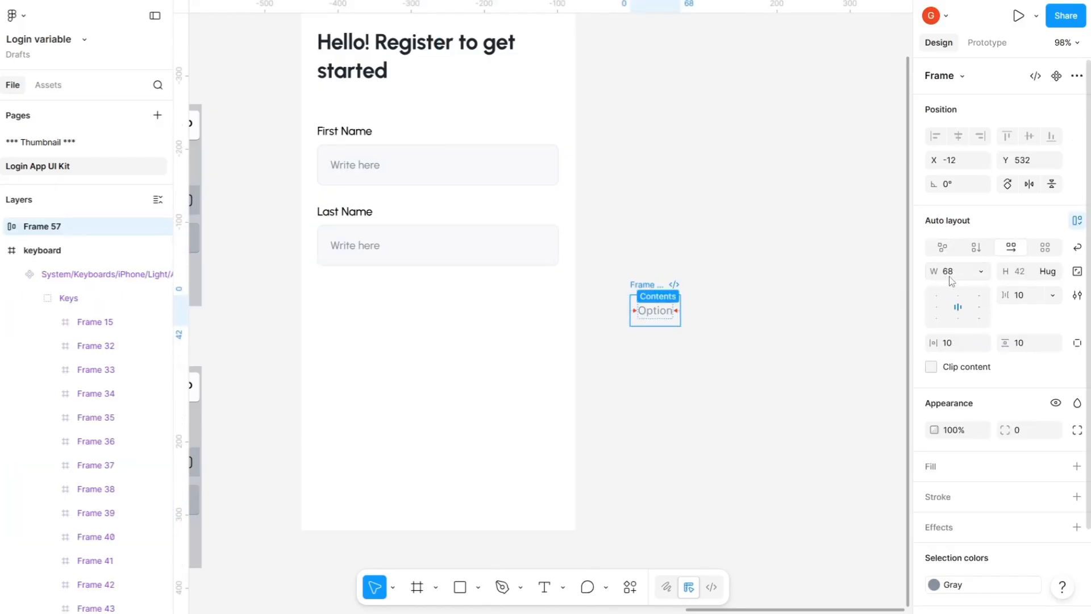
pyautogui.click(951, 277)
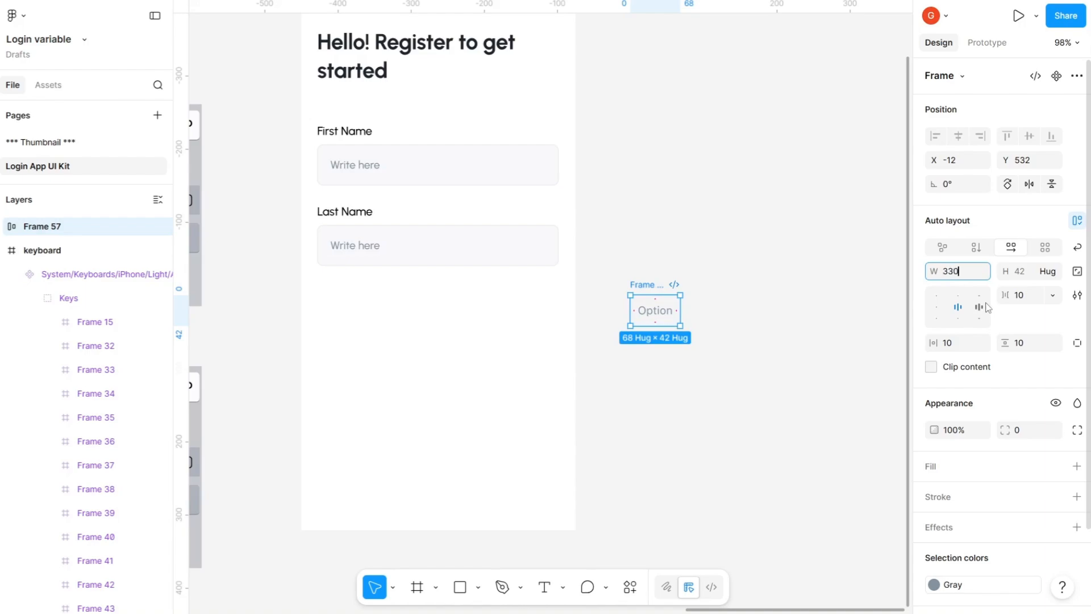
pyautogui.write('330')
pyautogui.press('Return')
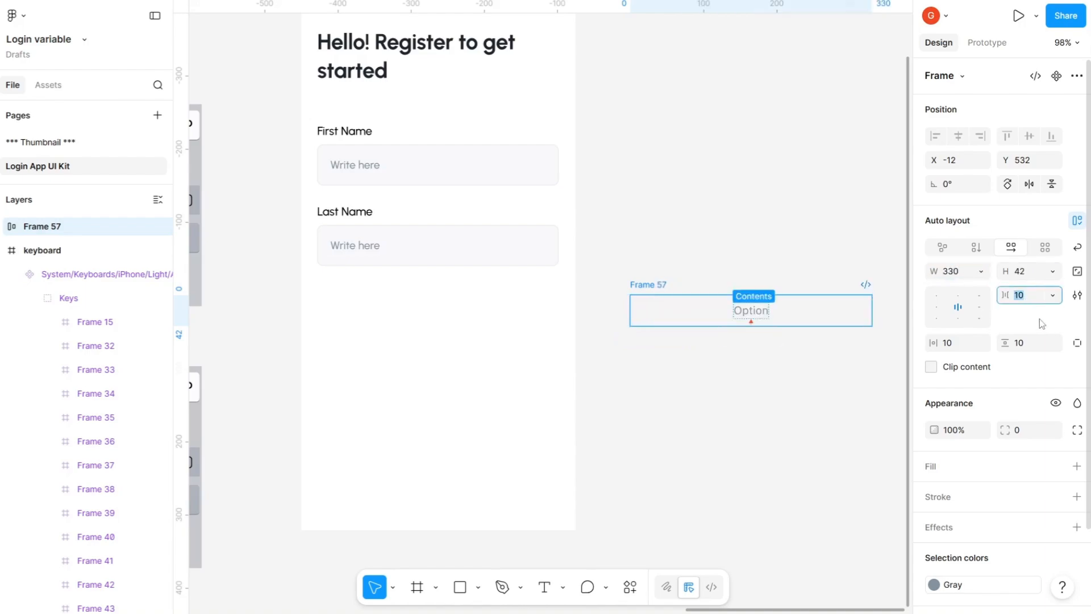
pyautogui.click(1027, 277)
pyautogui.write('56')
pyautogui.press('Return')
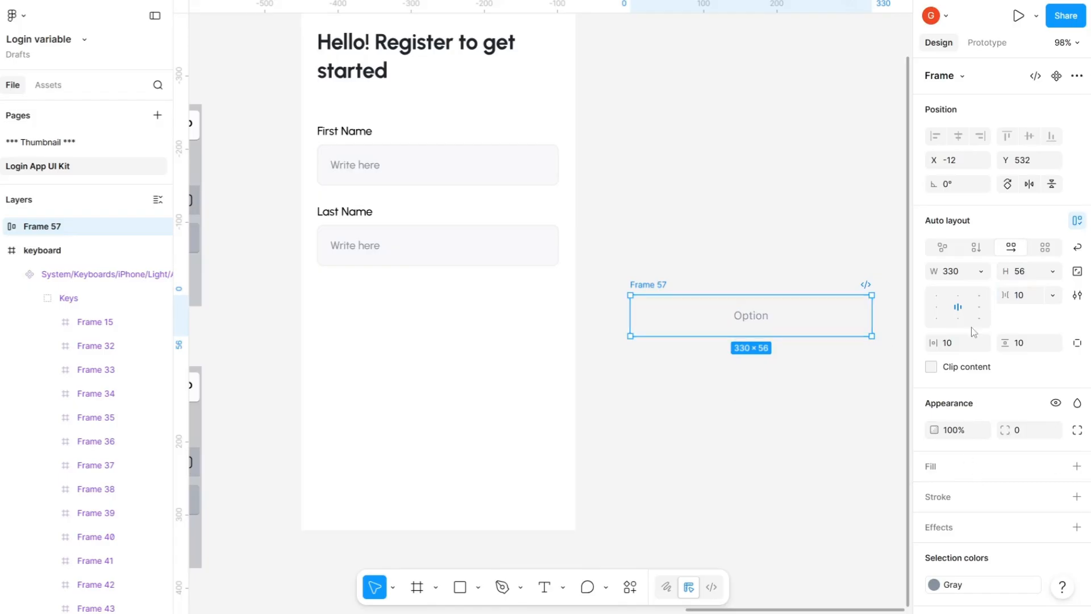
# Left-align the Option text inside its auto layout frame and set the frame's horizontal padding to 20
pyautogui.click(937, 307)
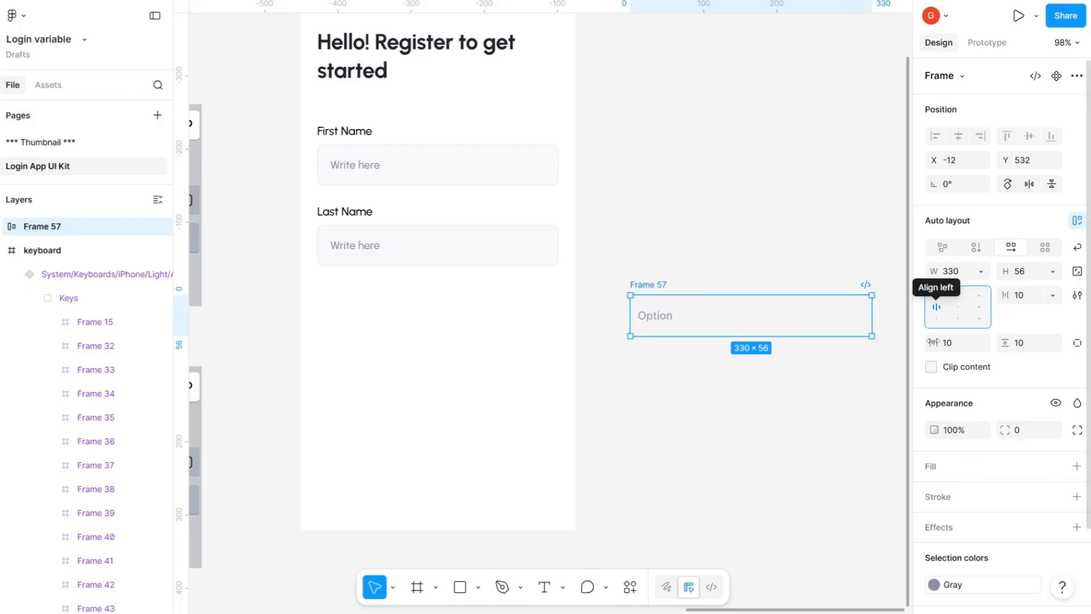
pyautogui.click(962, 342)
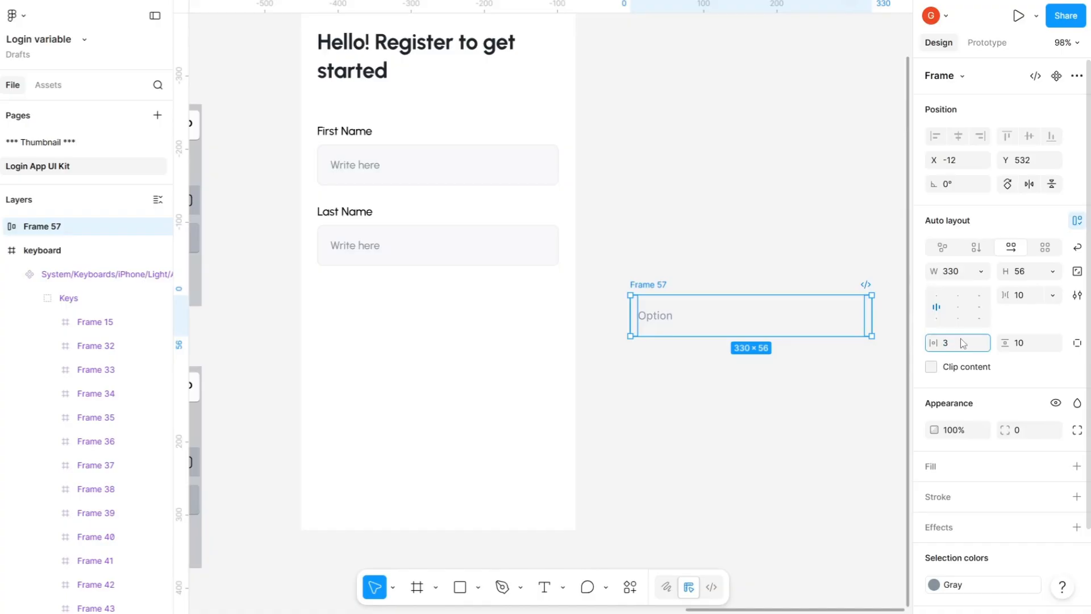
pyautogui.press('Return')
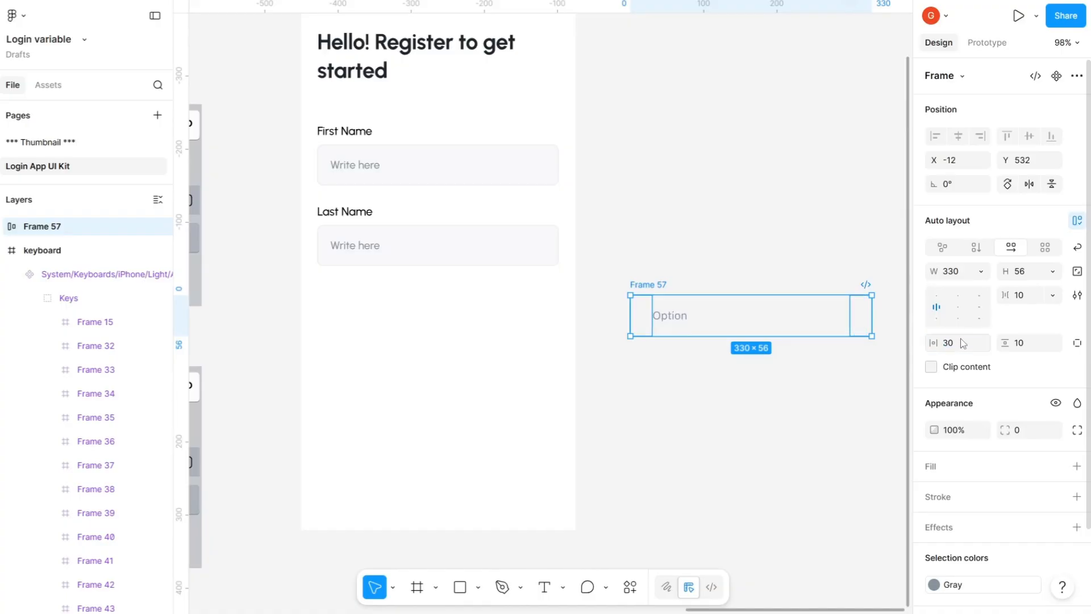
pyautogui.press('Delete')
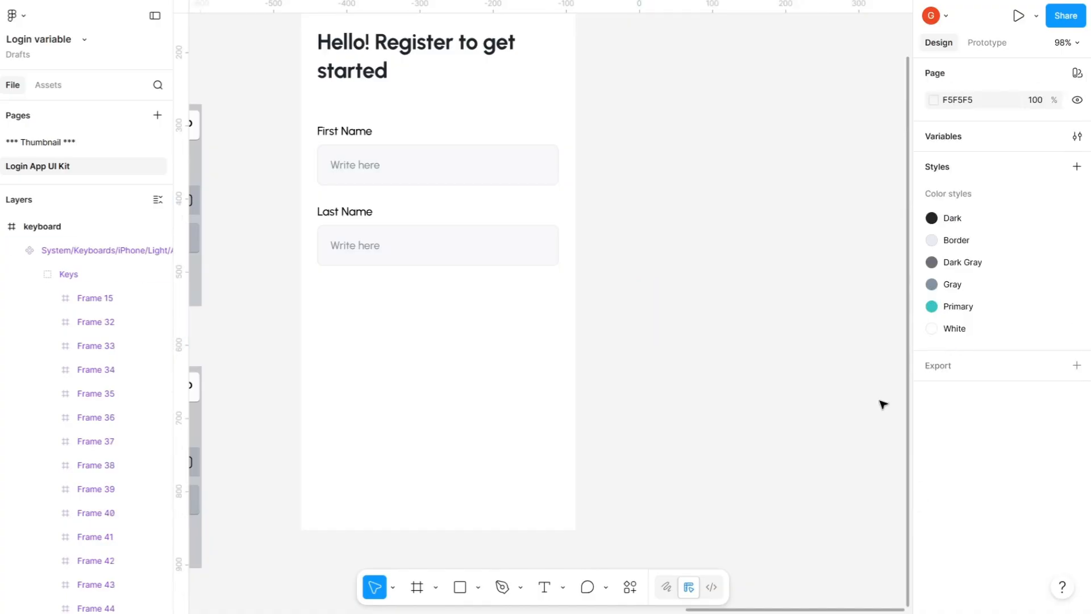
pyautogui.hotkey('ctrl', 'z')
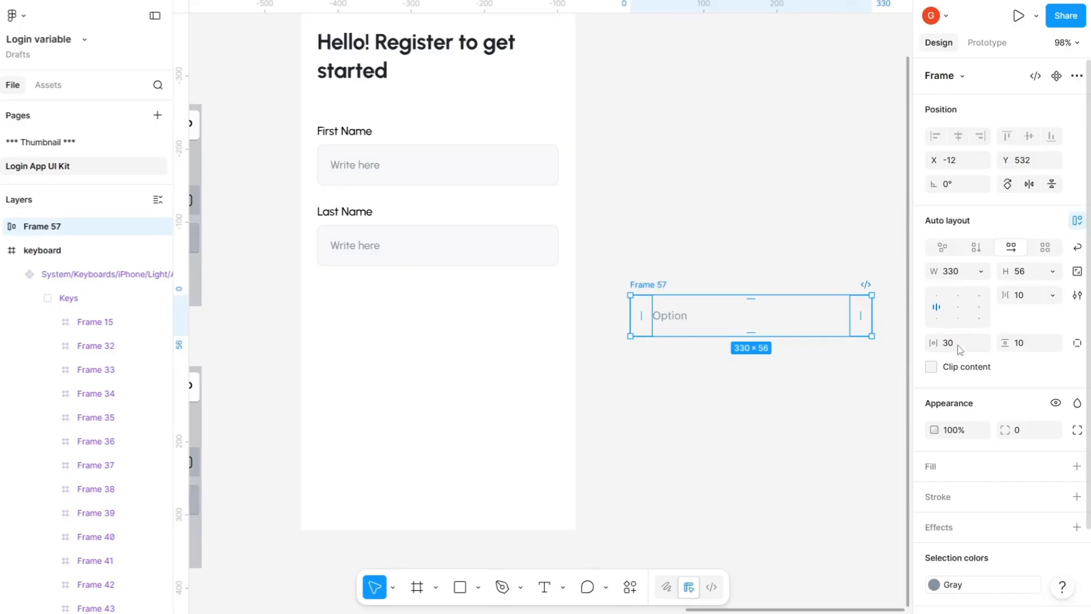
pyautogui.write('20')
pyautogui.press('Return')
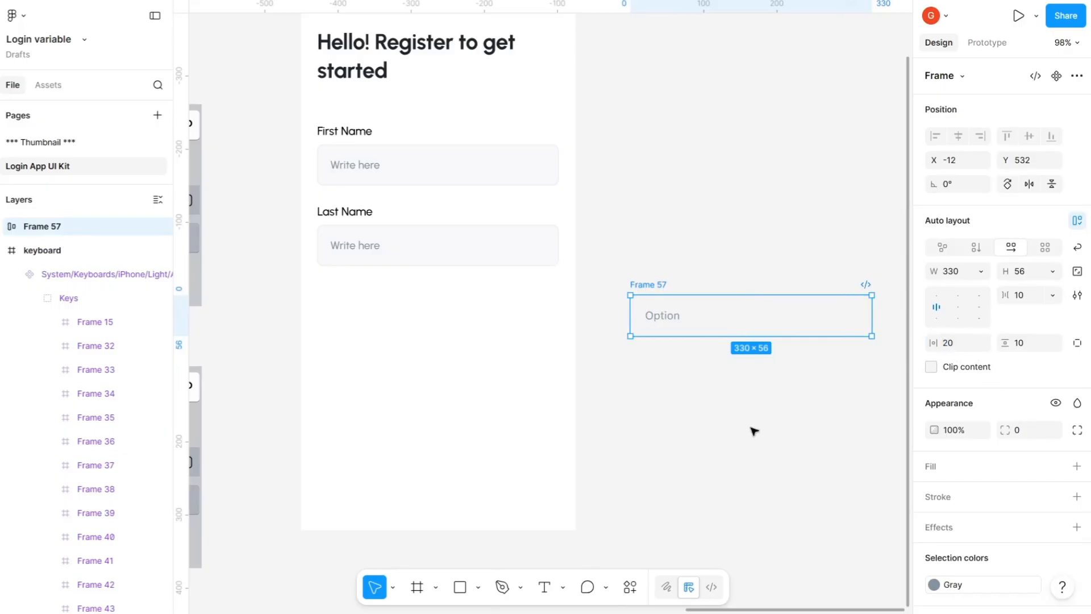
# Set the Option frame's corner radius to 24
pyautogui.click(1028, 432)
pyautogui.write('24')
pyautogui.press('Return')
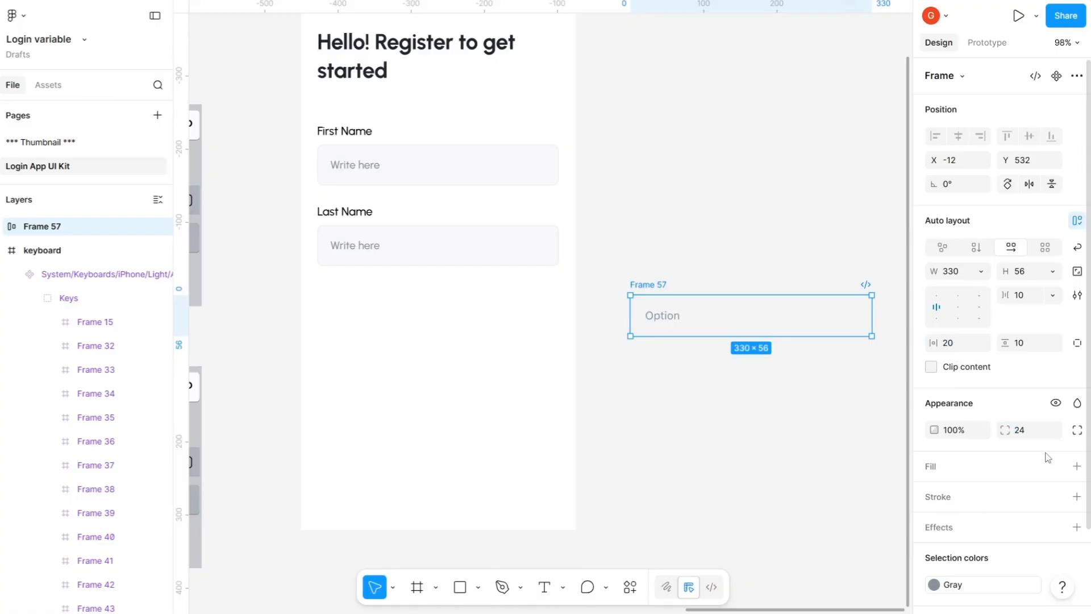
# Check the Last Name input box's corner radius and set the Option frame's corner radius to 8 to match
pyautogui.click(509, 249)
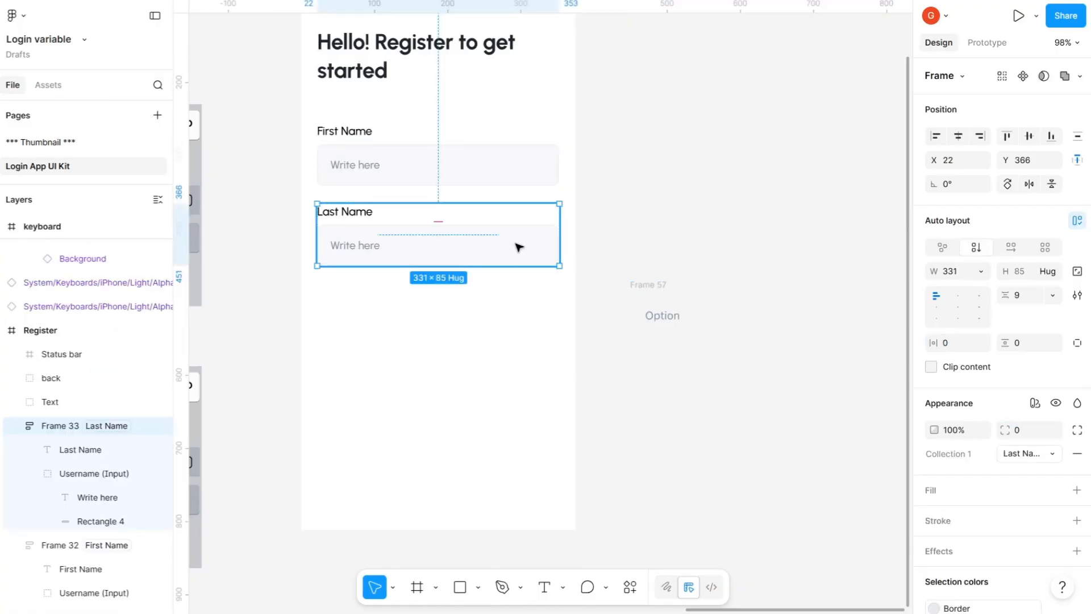
pyautogui.click(522, 248)
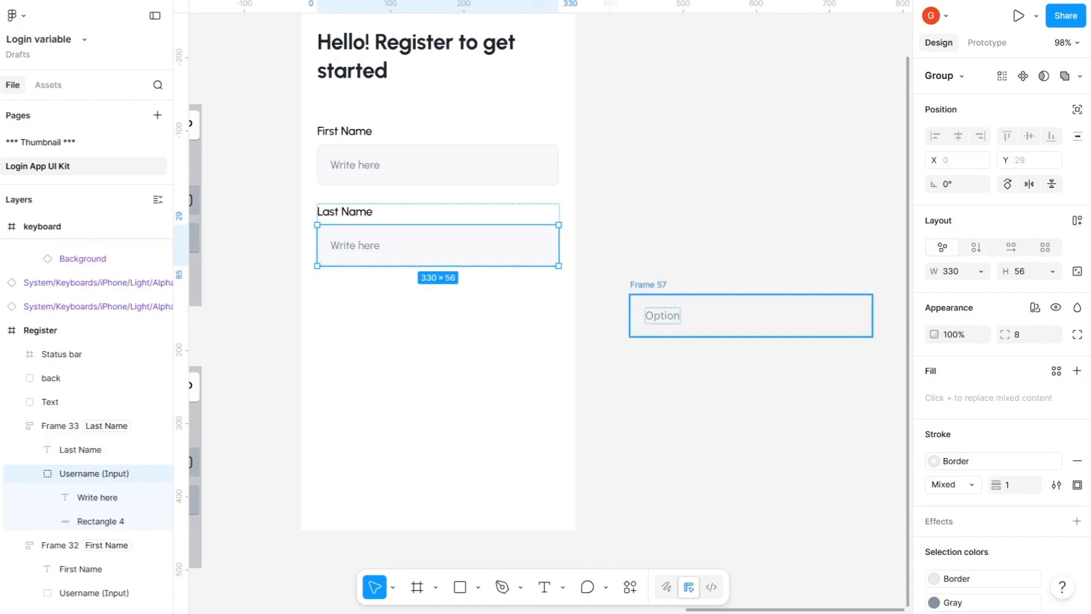
pyautogui.click(641, 285)
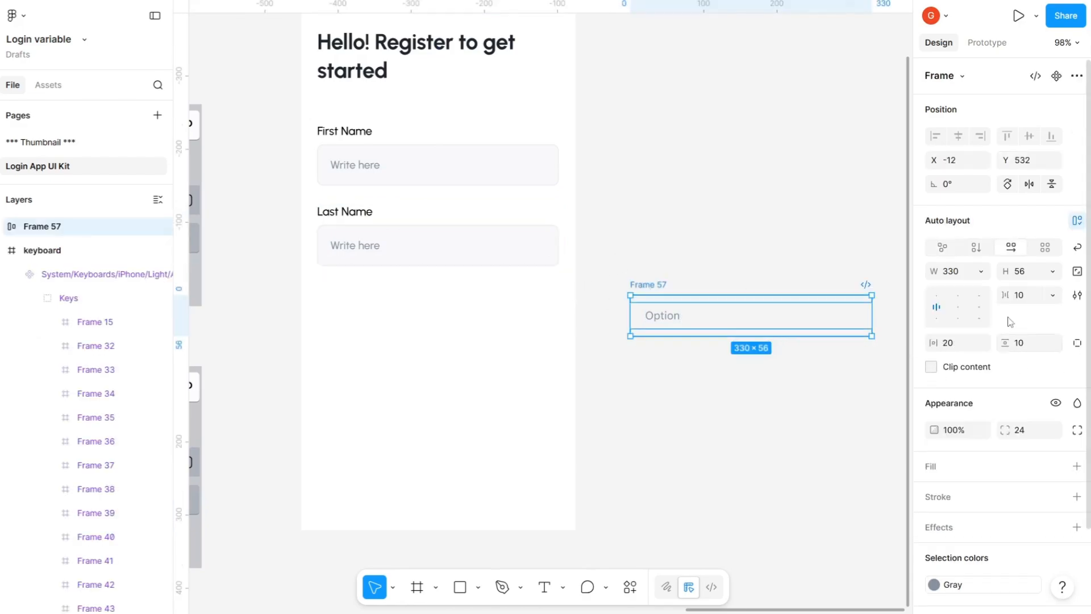
pyautogui.click(1027, 435)
pyautogui.press('Return')
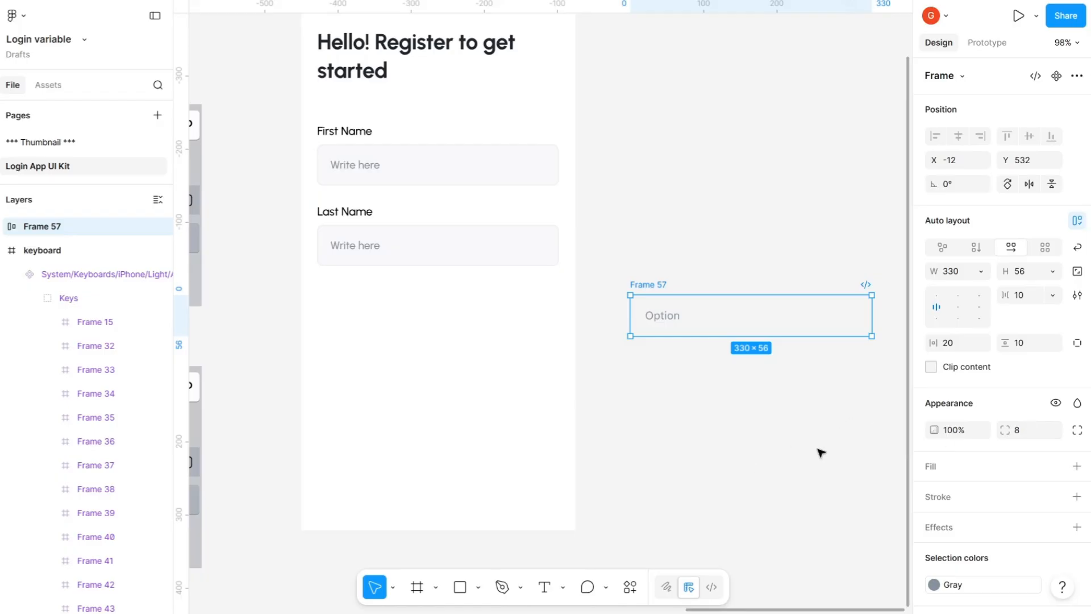
# Add a fill to the Option frame and sample its color, F7F8F9, from the Last Name input box
pyautogui.click(1078, 465)
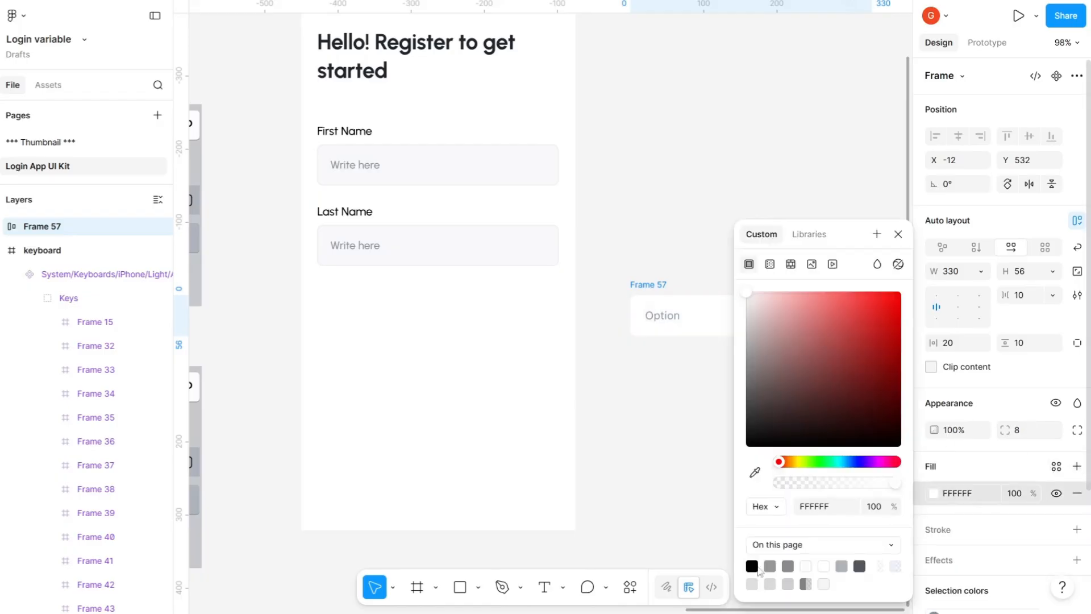
pyautogui.click(755, 472)
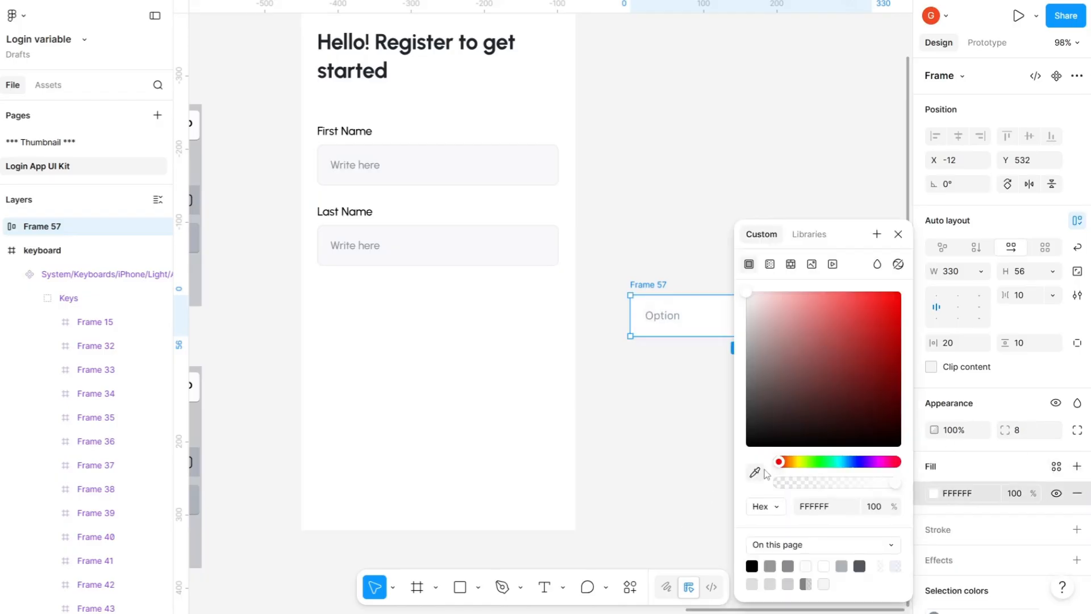
pyautogui.click(433, 235)
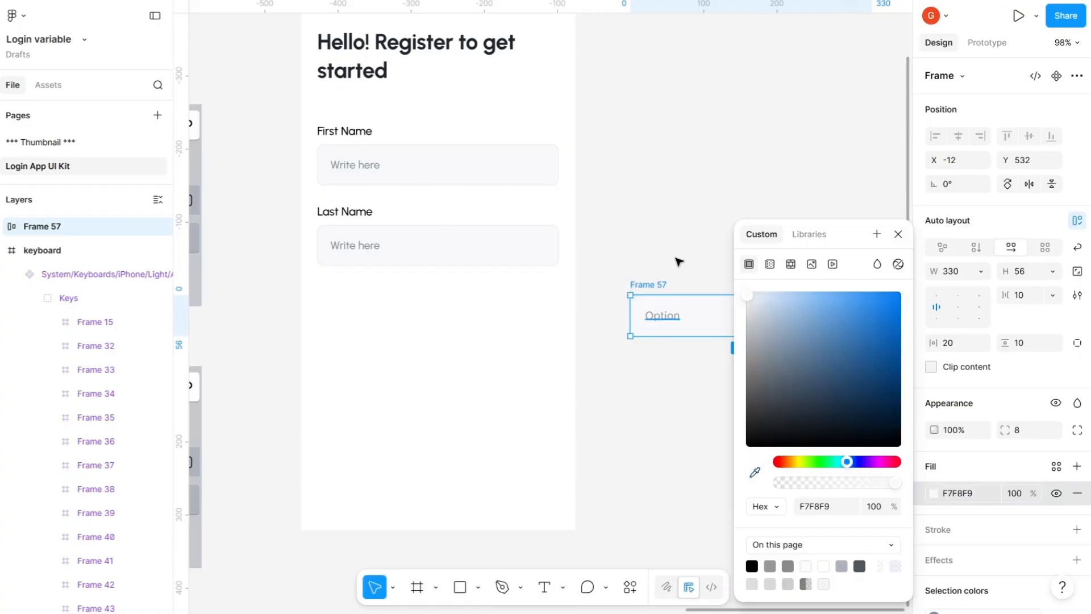
pyautogui.click(681, 249)
# Make two copies of the Option frame, stacked one below the other under the original
pyautogui.hscroll(3, 679, 246)
pyautogui.scroll(5, 475, 340)
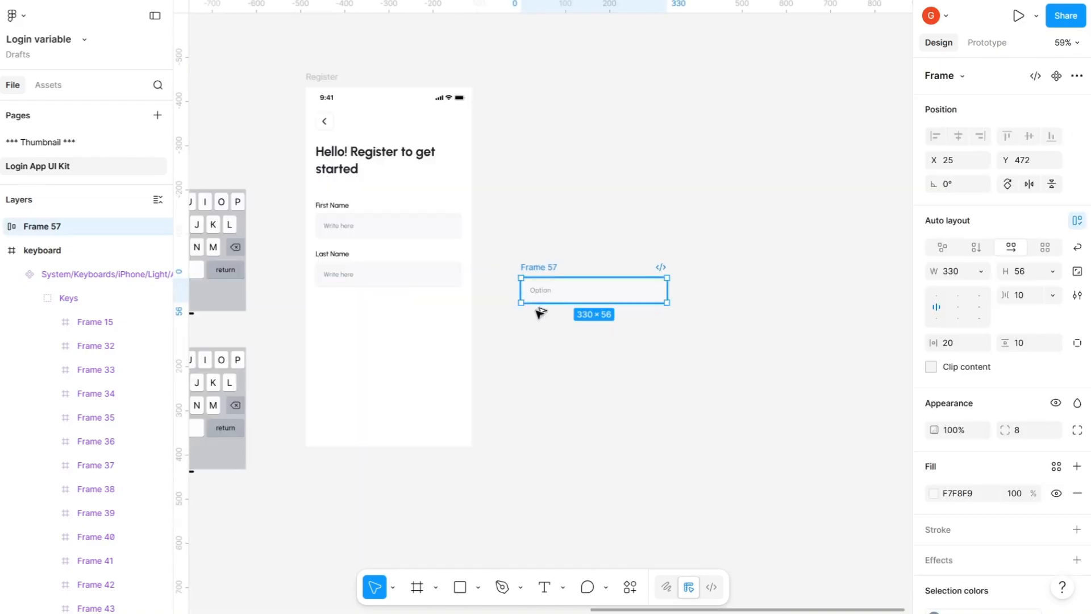
pyautogui.moveTo(541, 312); pyautogui.dragTo(537, 312)
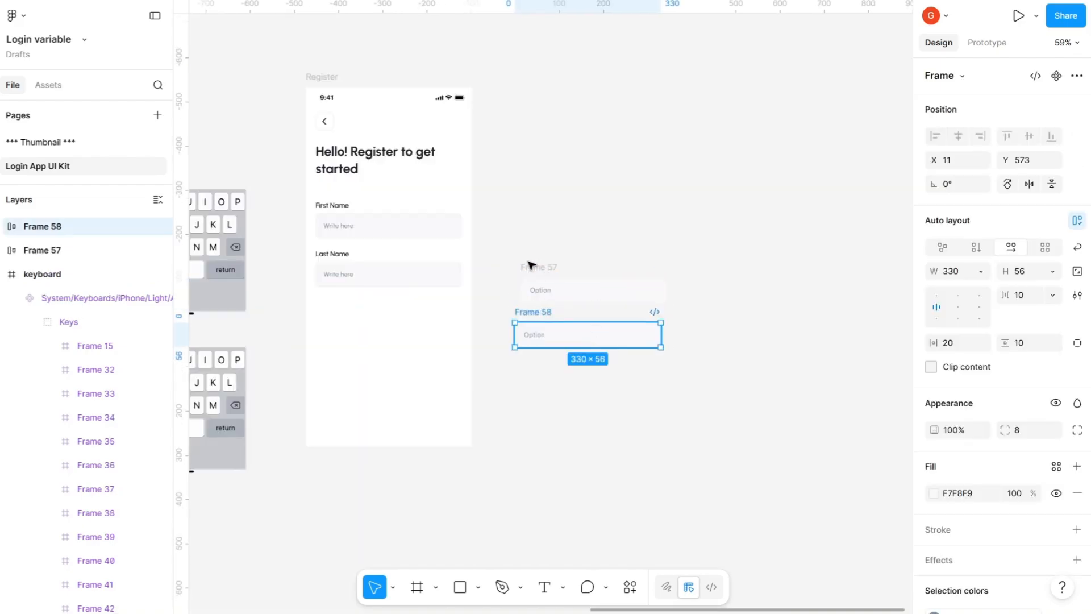
pyautogui.hotkey('ctrl', 'd')
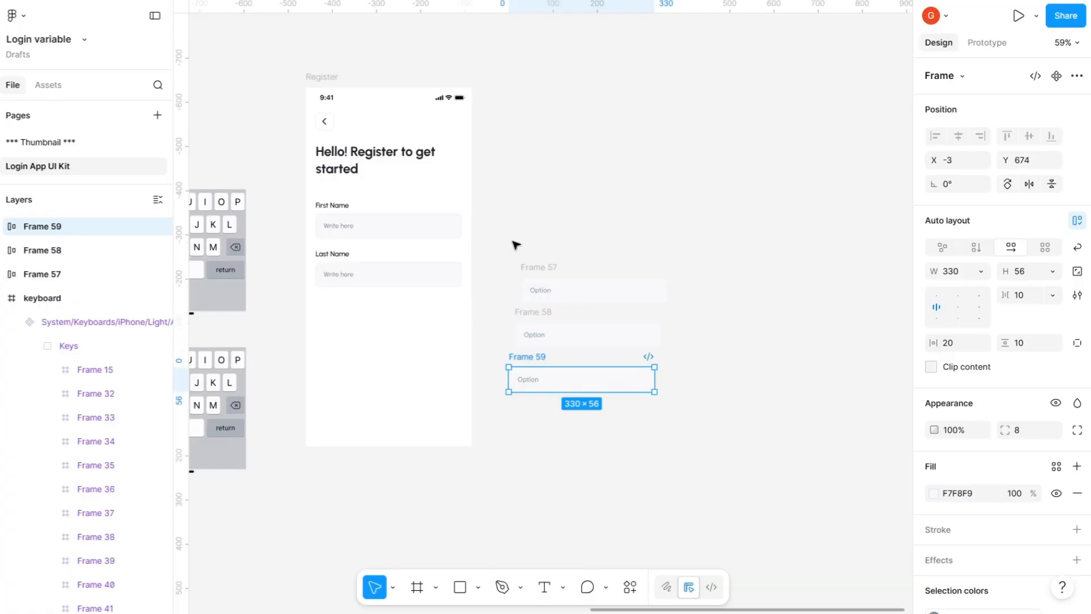
# Align the three Option frames on their horizontal centers and combine them into a component set
pyautogui.moveTo(493, 221); pyautogui.dragTo(709, 505)
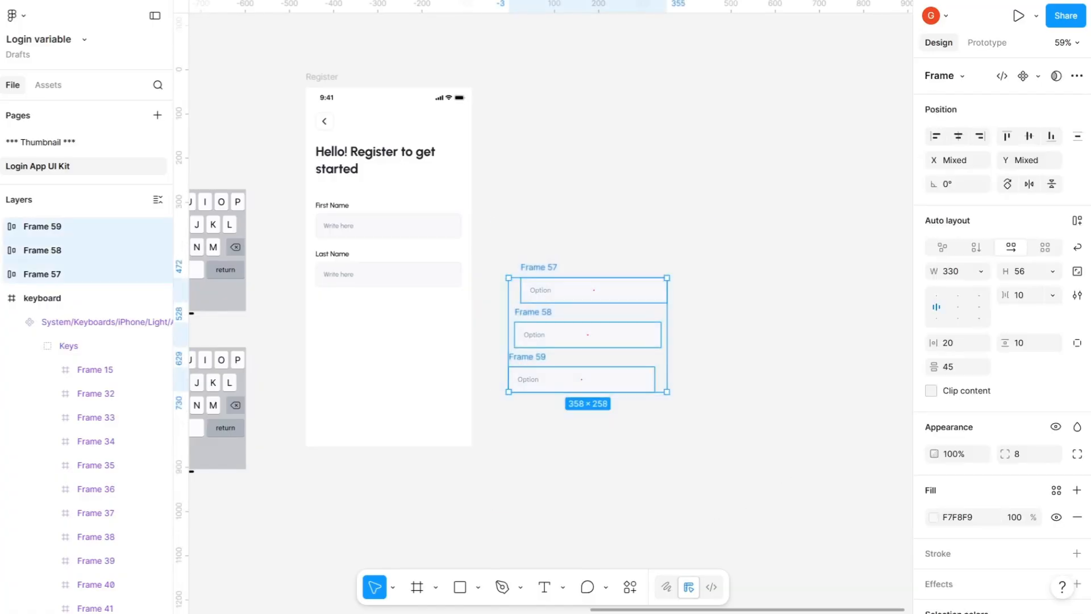
pyautogui.click(960, 137)
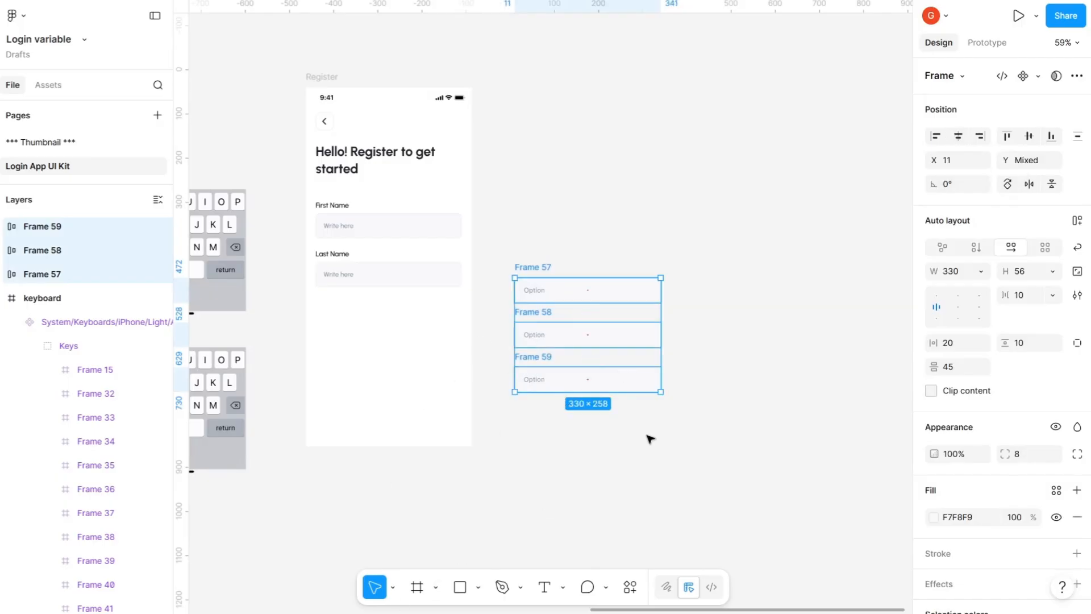
pyautogui.click(1039, 77)
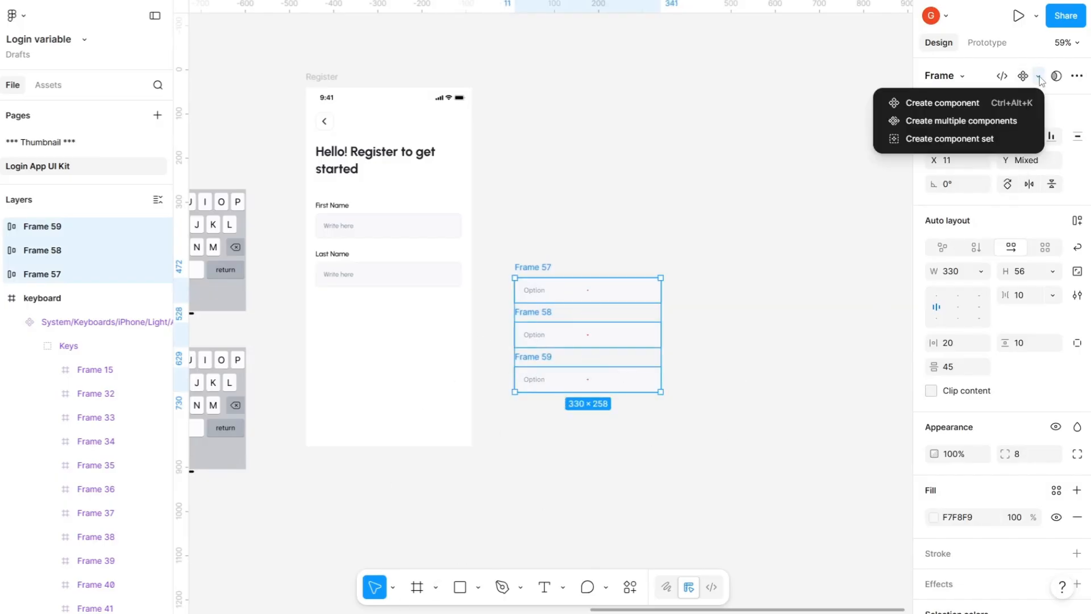
pyautogui.click(965, 141)
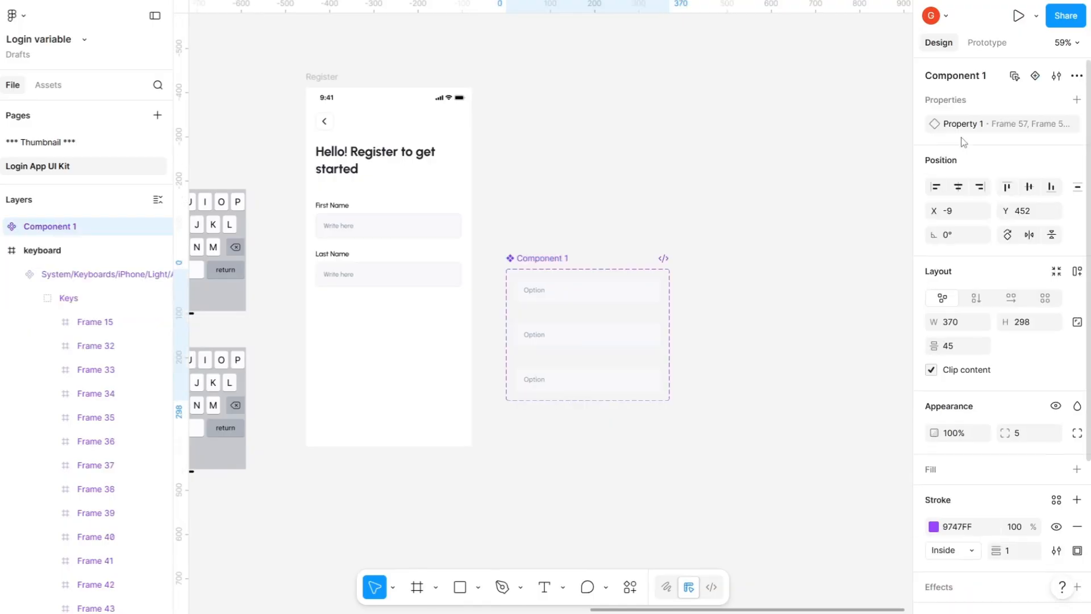
# Change the middle Option variant's fill to a very pale blue, about ECF5FF
pyautogui.scroll(5, 563, 341)
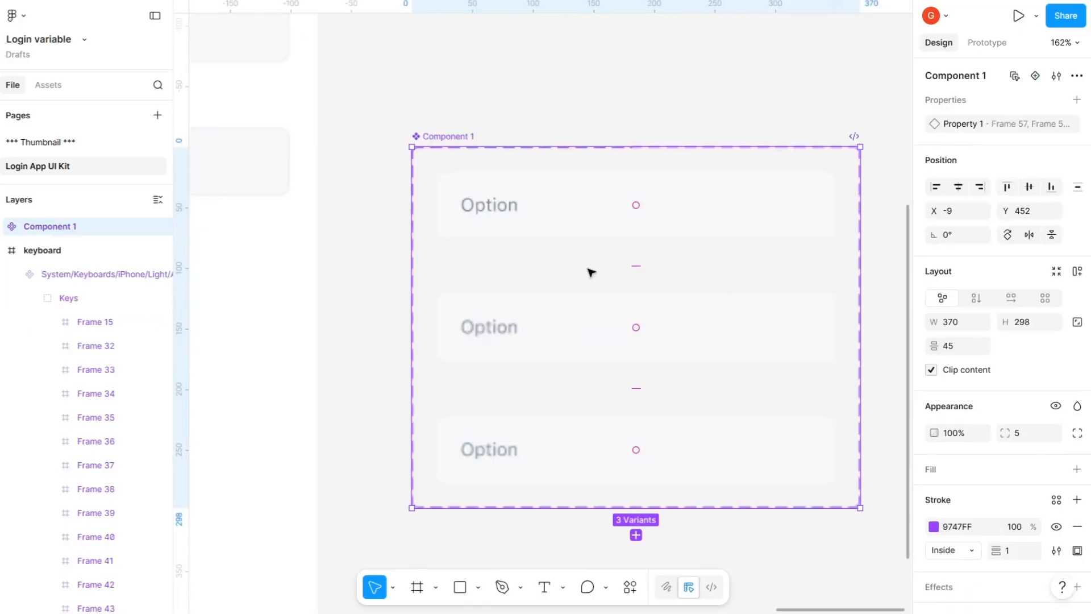
pyautogui.click(709, 353)
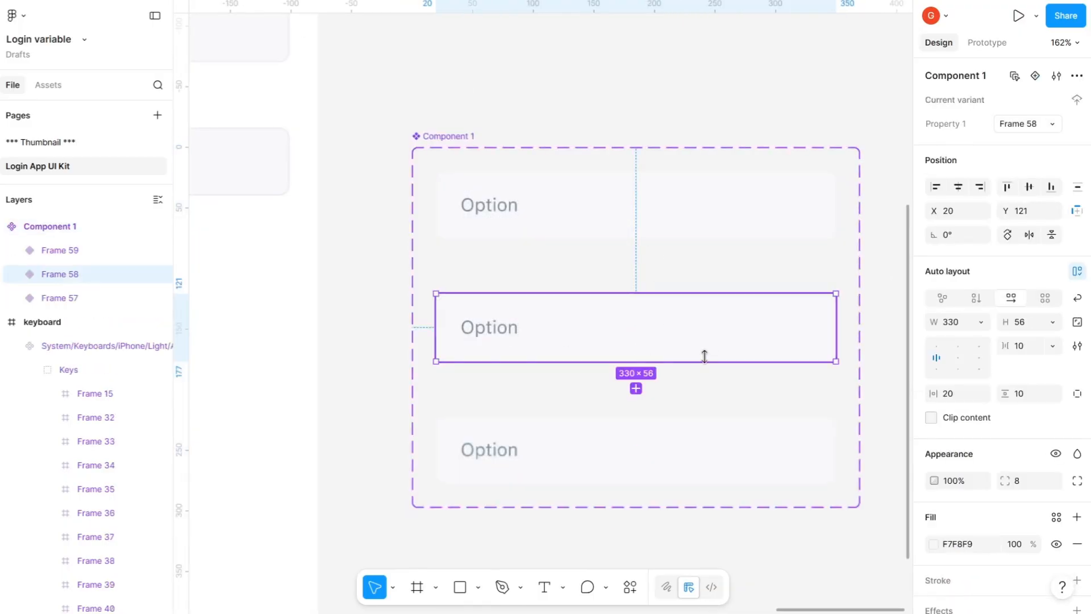
pyautogui.click(933, 544)
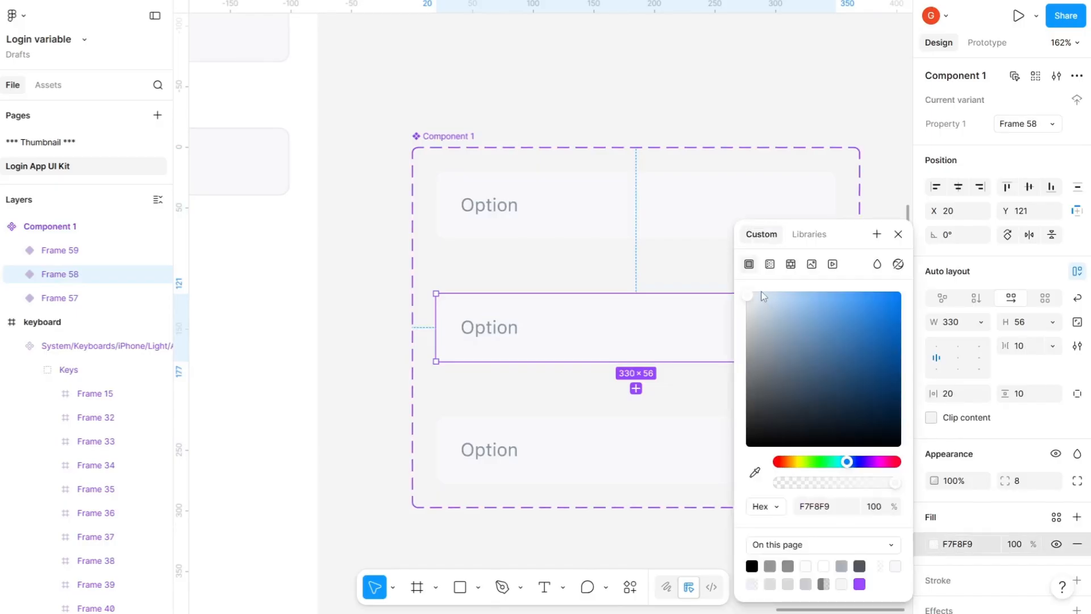
pyautogui.moveTo(764, 296); pyautogui.dragTo(754, 277)
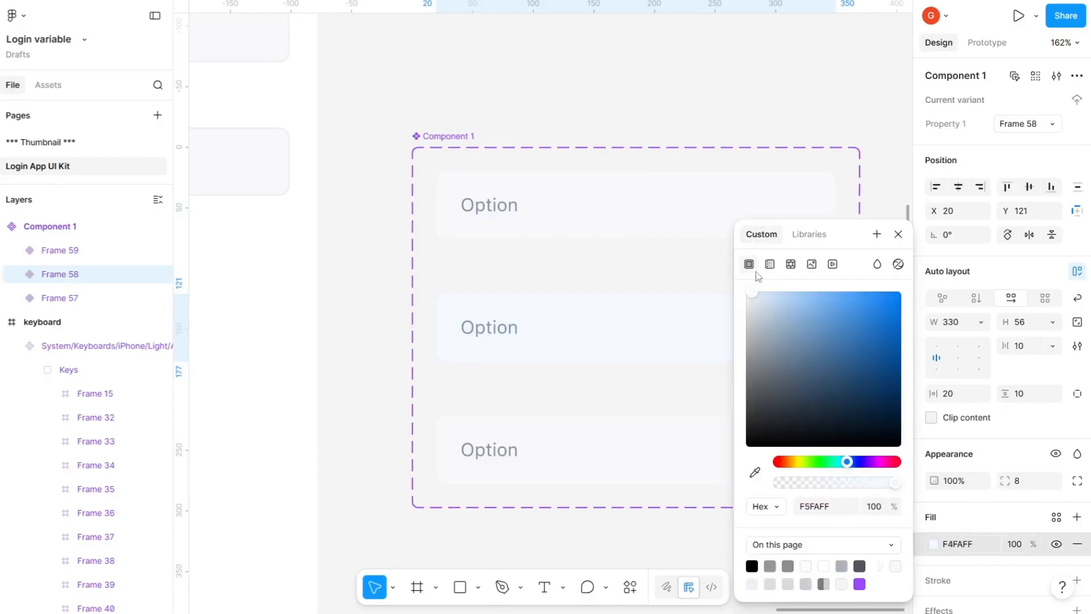
pyautogui.click(759, 292)
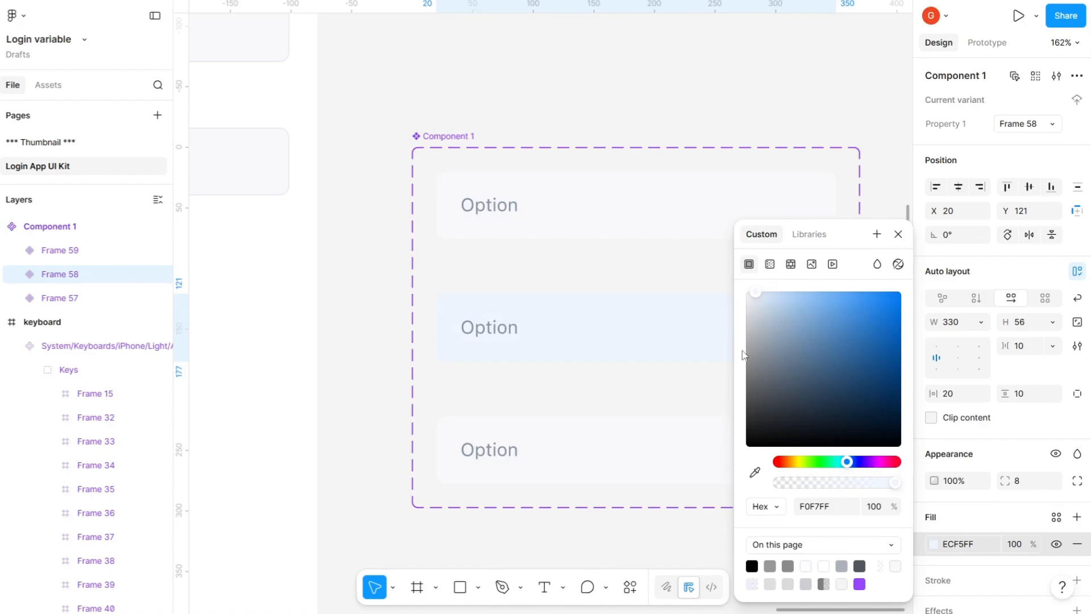
# Change the lowest Option variant's fill to a stronger light blue, about AAD4FF
pyautogui.click(621, 461)
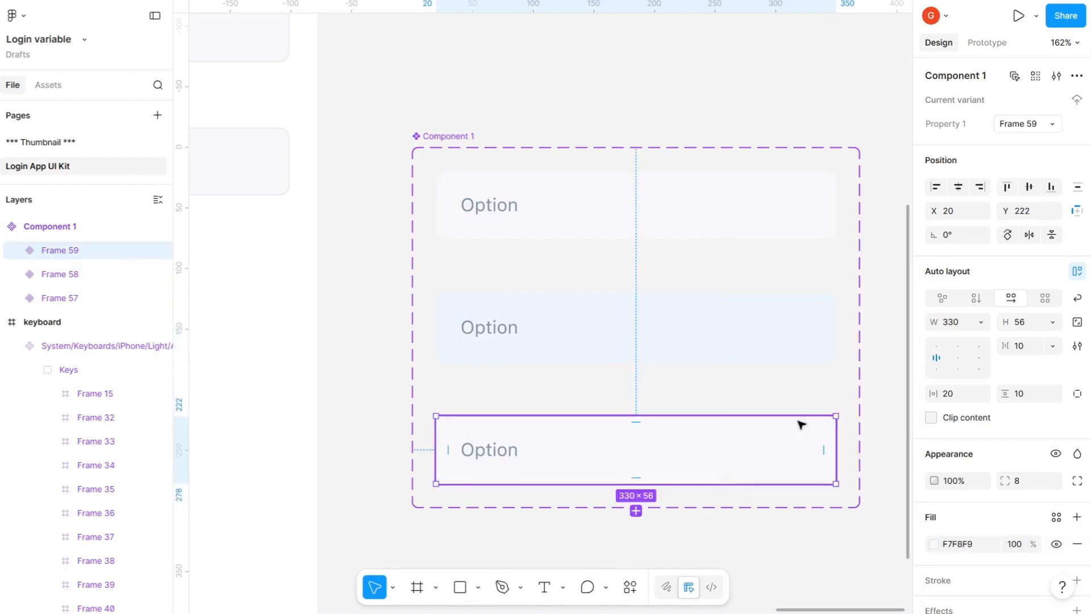
pyautogui.click(937, 547)
pyautogui.hotkey('shift', 'e')
pyautogui.click(789, 298)
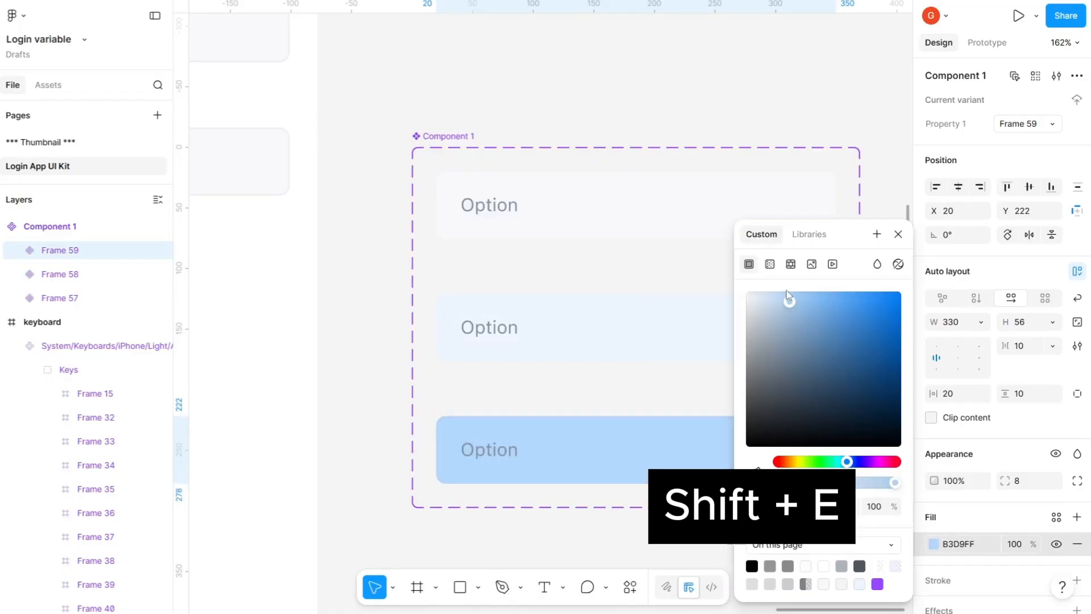
pyautogui.moveTo(787, 295); pyautogui.dragTo(798, 290)
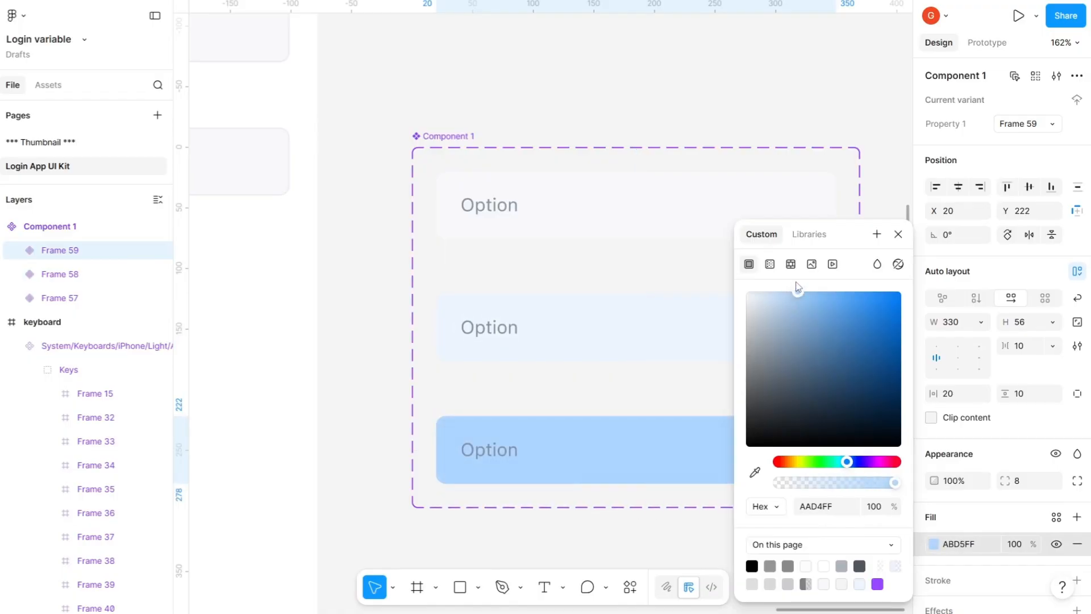
# Add a prototype interaction that changes the first Option variant to the middle one on tap
pyautogui.click(570, 204)
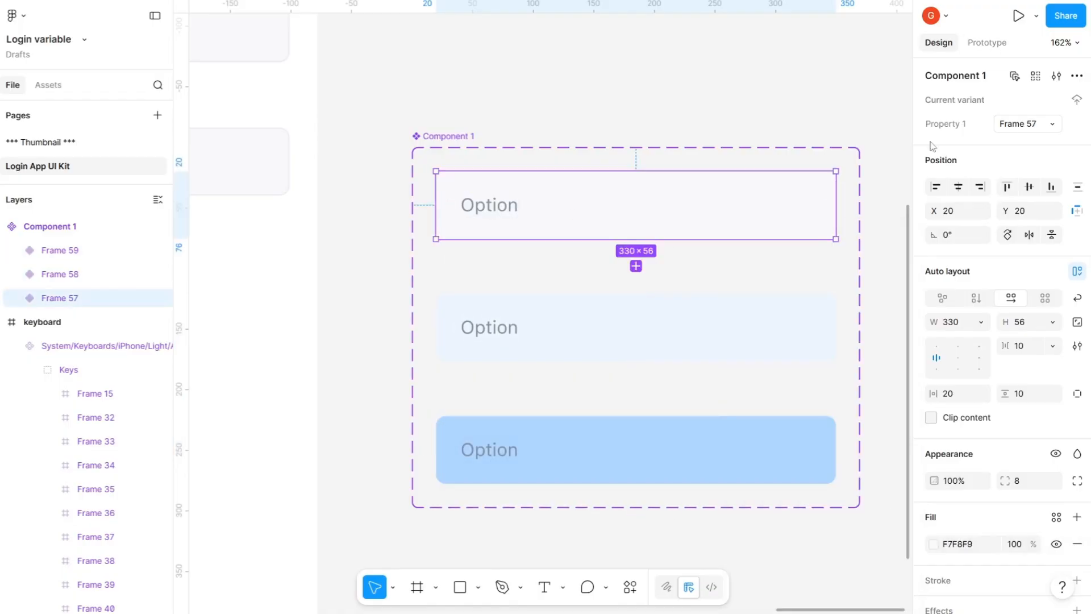
pyautogui.hotkey('shift', 'e')
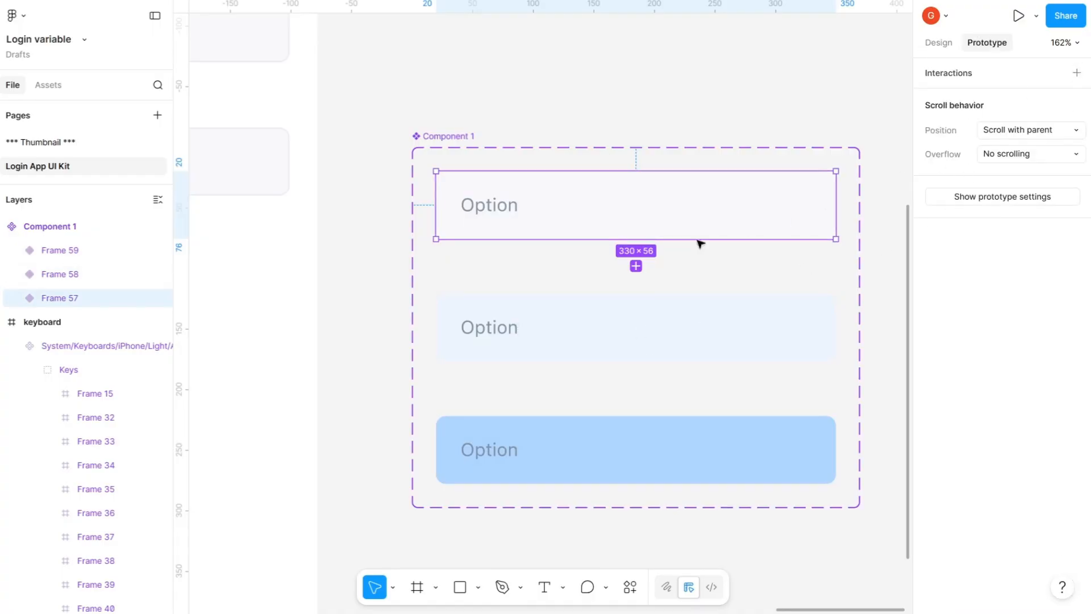
pyautogui.moveTo(634, 236)
pyautogui.moveTo(636, 239); pyautogui.dragTo(632, 310)
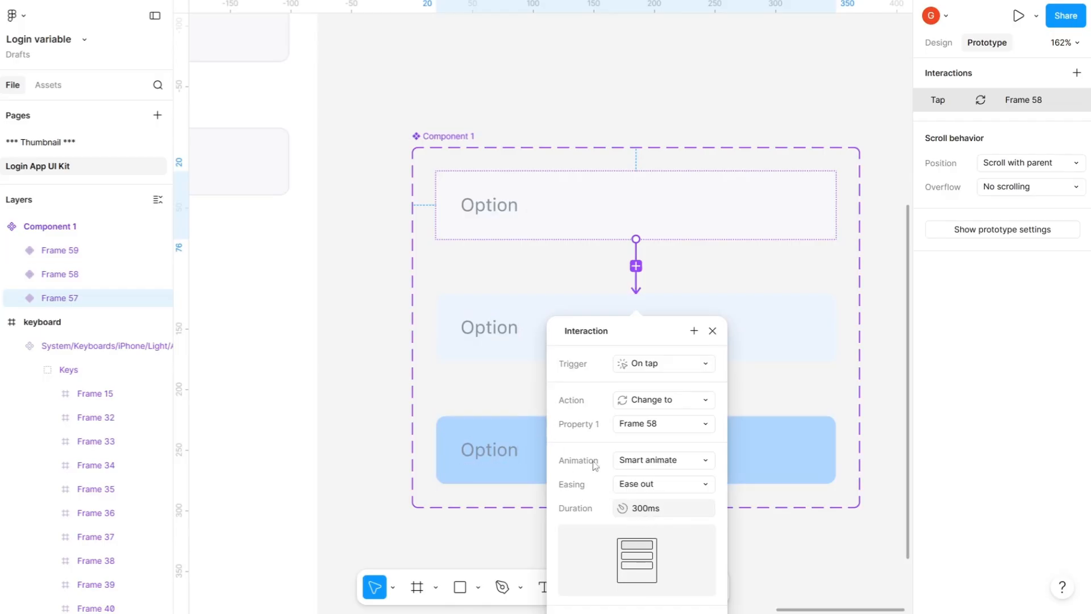
# Change the trigger of the interaction from the first Option variant to the middle one to While hovering
pyautogui.click(519, 324)
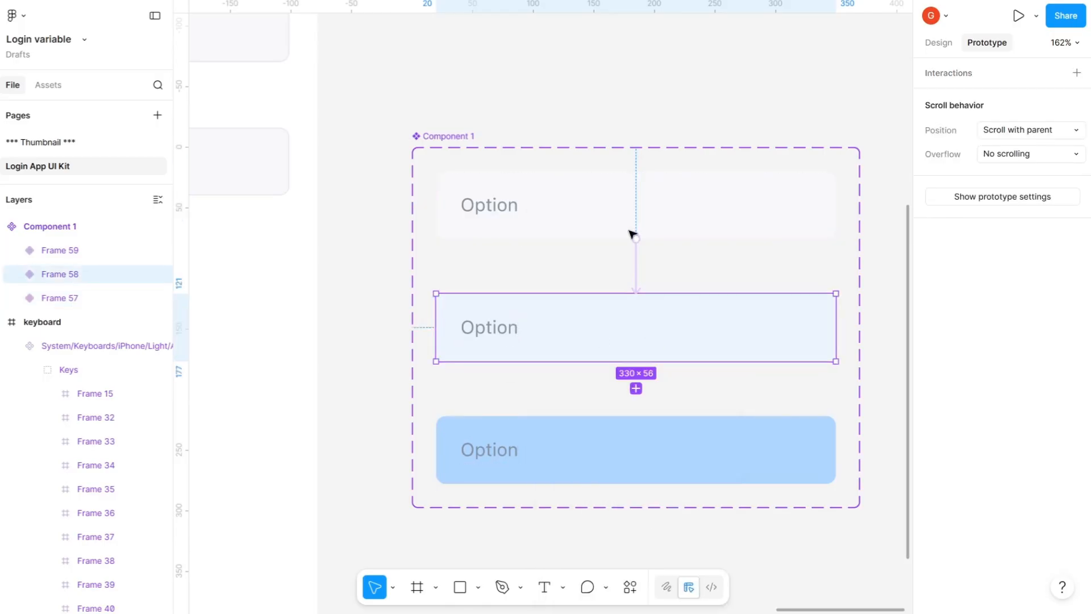
pyautogui.click(636, 275)
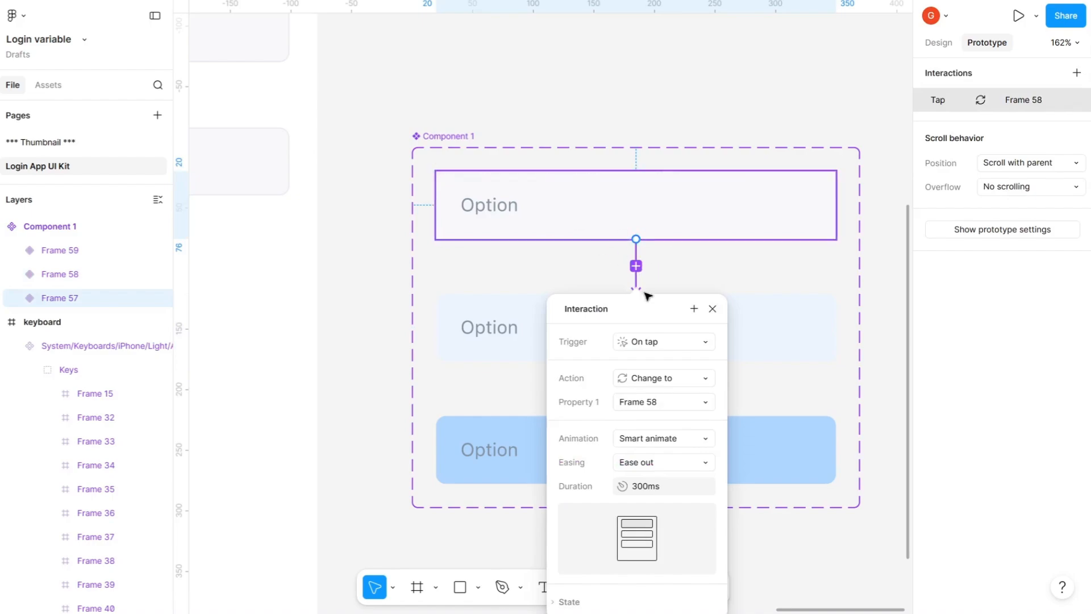
pyautogui.click(665, 342)
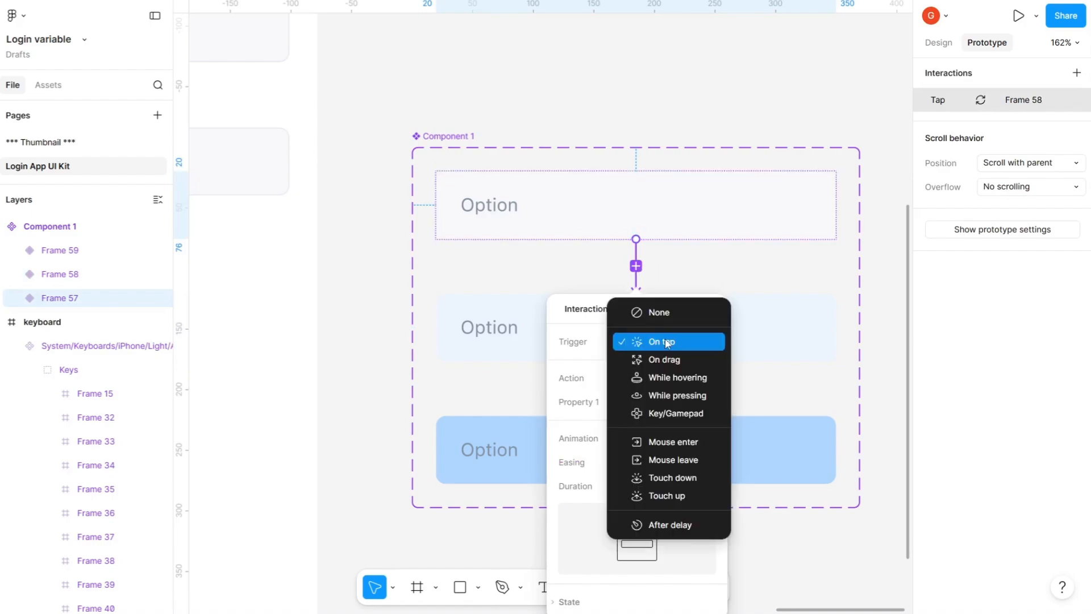
pyautogui.click(671, 378)
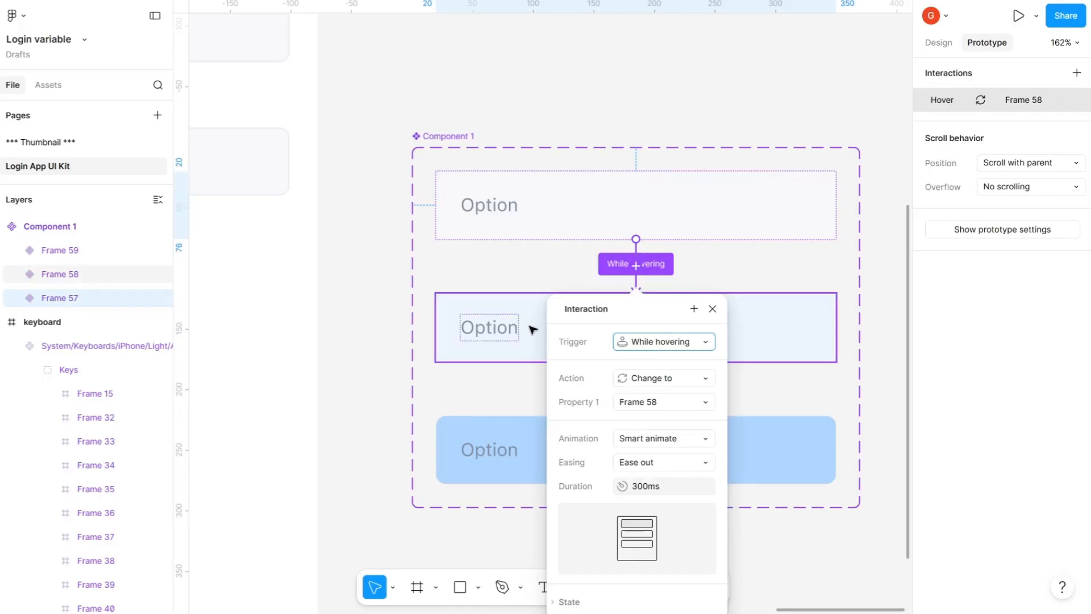
# Add a While pressing interaction that changes the middle Option variant to the lowest, stronger blue variant
pyautogui.click(597, 358)
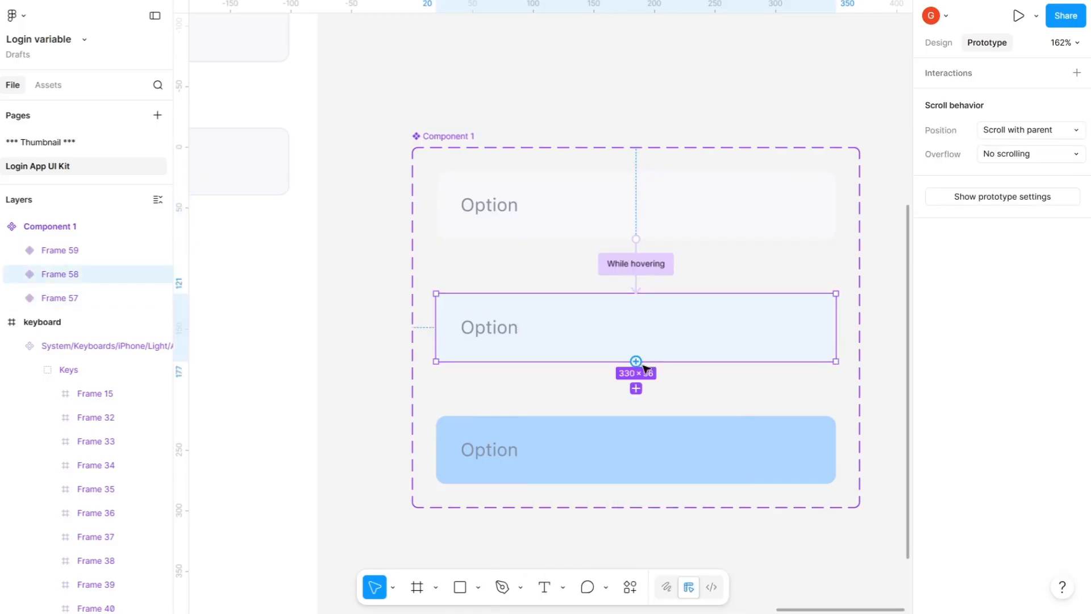
pyautogui.moveTo(636, 362); pyautogui.dragTo(625, 465)
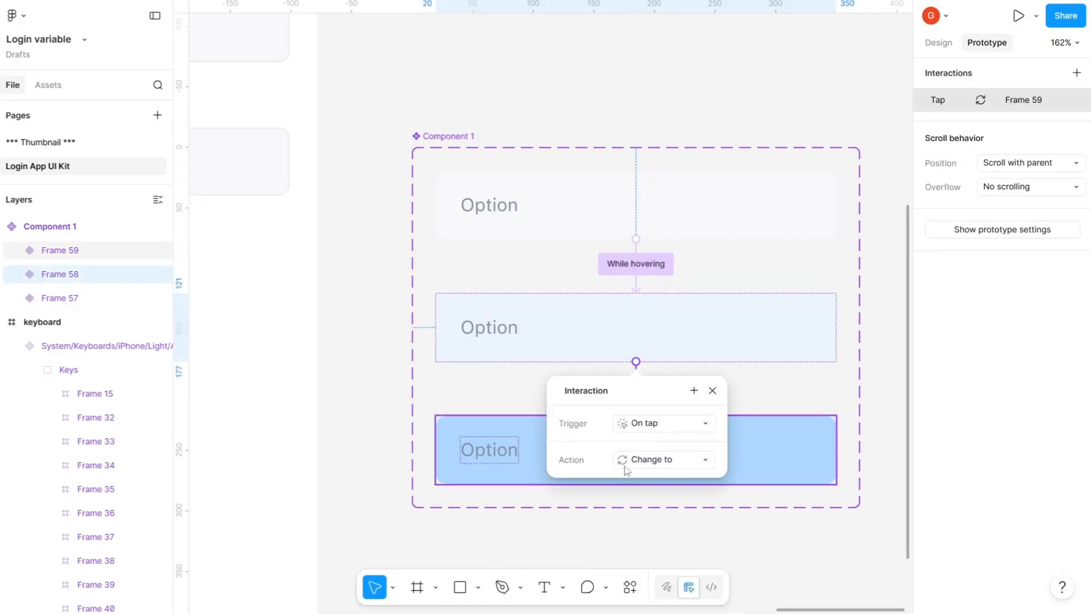
pyautogui.click(677, 427)
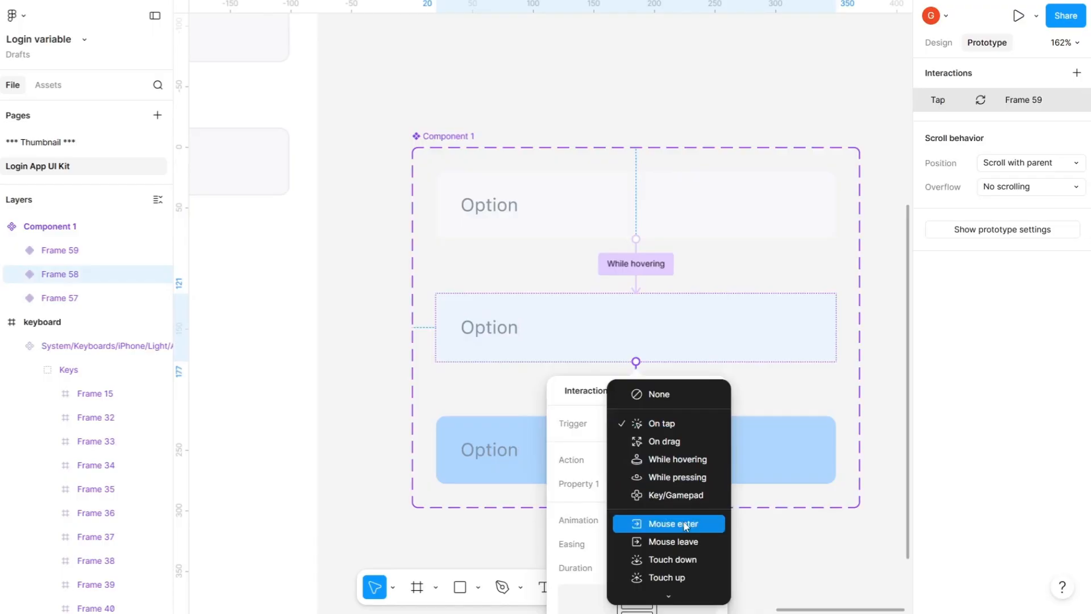
pyautogui.click(685, 478)
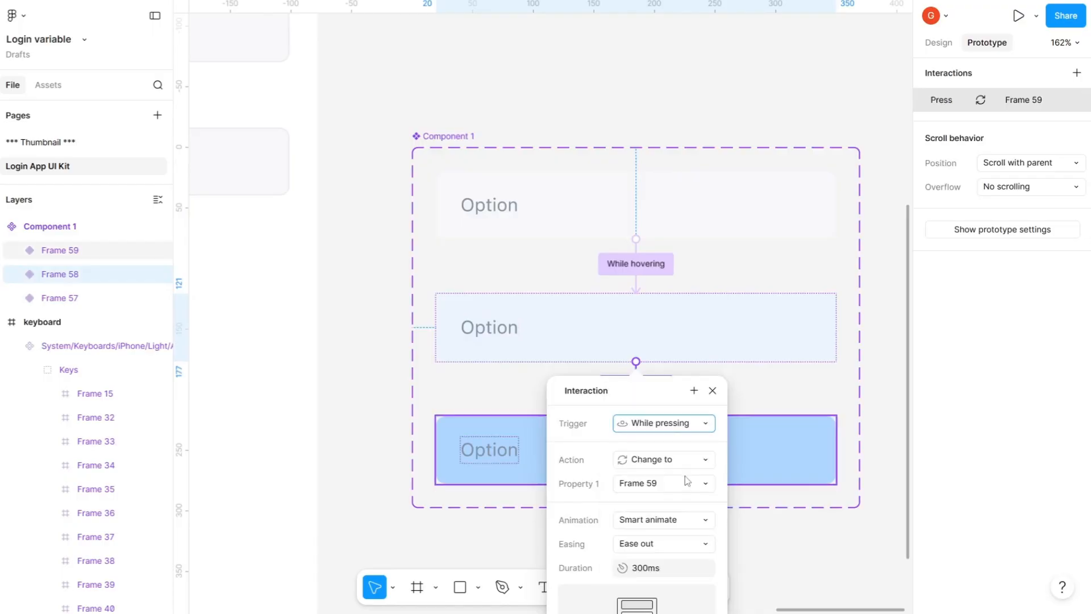
pyautogui.click(711, 391)
# Place an instance of the first Option variant on the empty canvas to the right of the component set
pyautogui.scroll(-3, 678, 342)
pyautogui.hscroll(5, 675, 335)
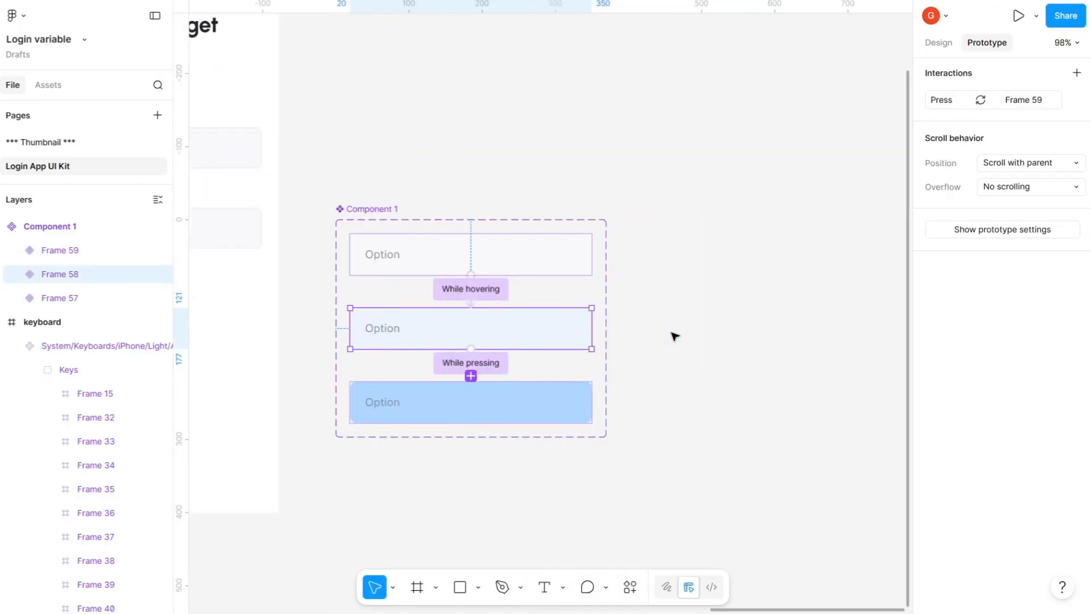
pyautogui.click(425, 257)
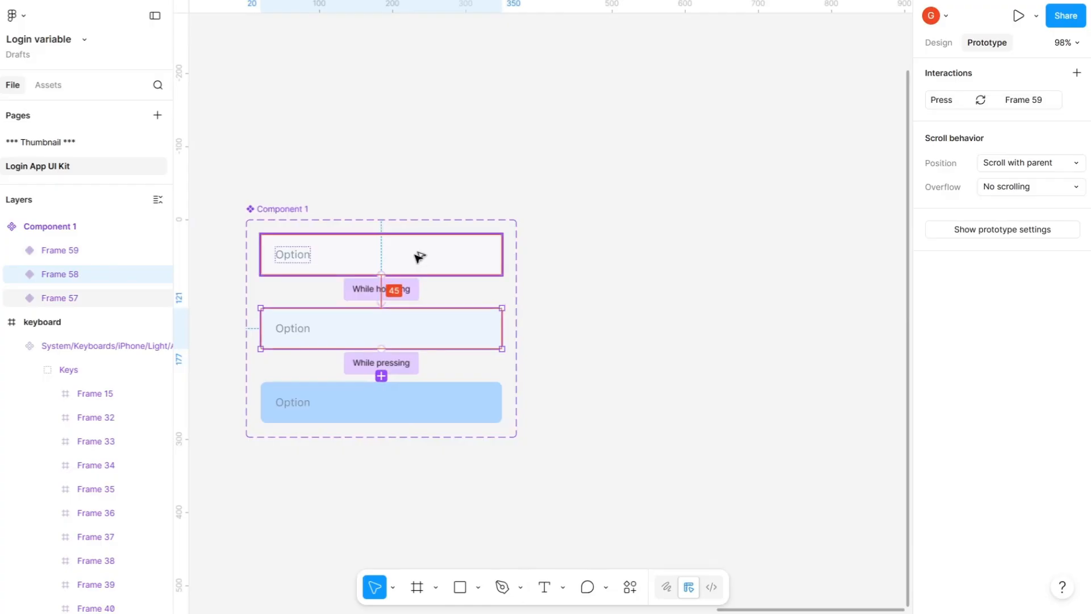
pyautogui.moveTo(724, 228); pyautogui.dragTo(731, 227)
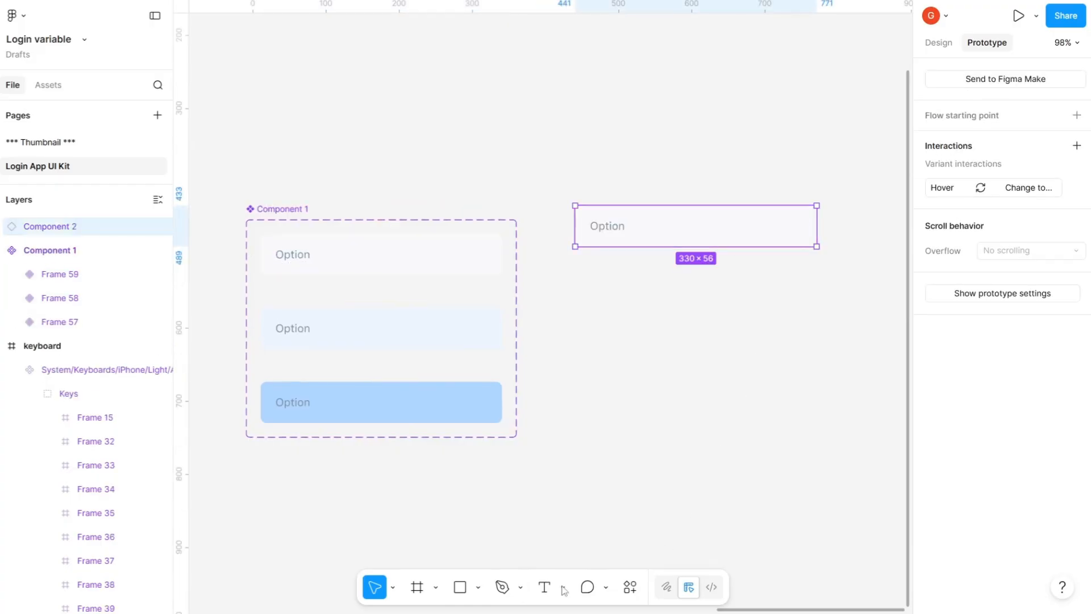
# Draw a temporary test frame of about 412 × 238 around the Option instance and select it
pyautogui.press('f')
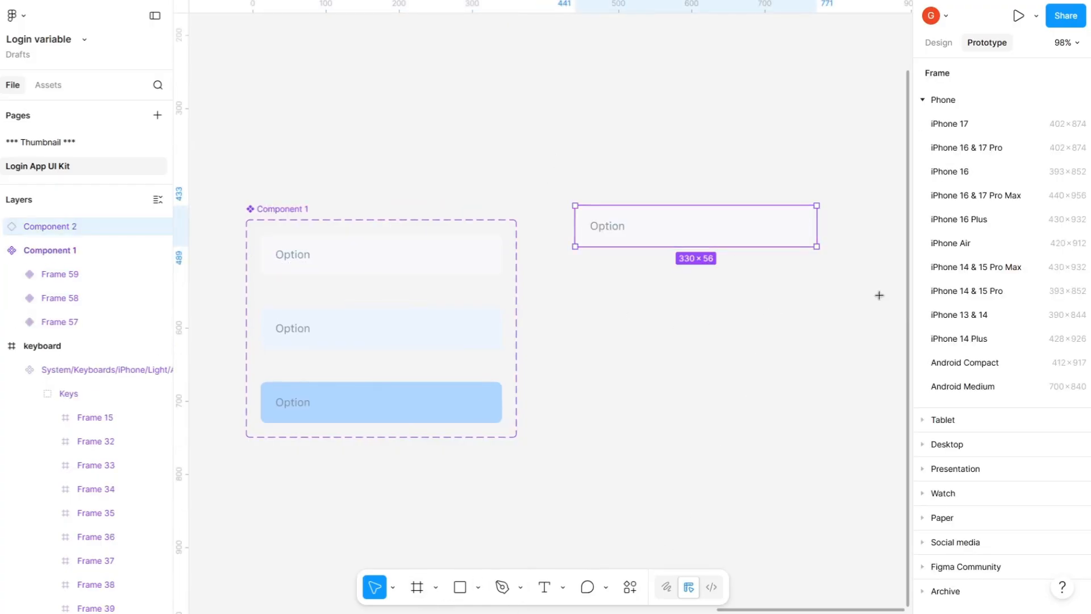
pyautogui.moveTo(555, 161)
pyautogui.mouseDown()
pyautogui.moveTo(870, 316)
pyautogui.moveTo(857, 335)
pyautogui.mouseUp()
pyautogui.click(575, 151)
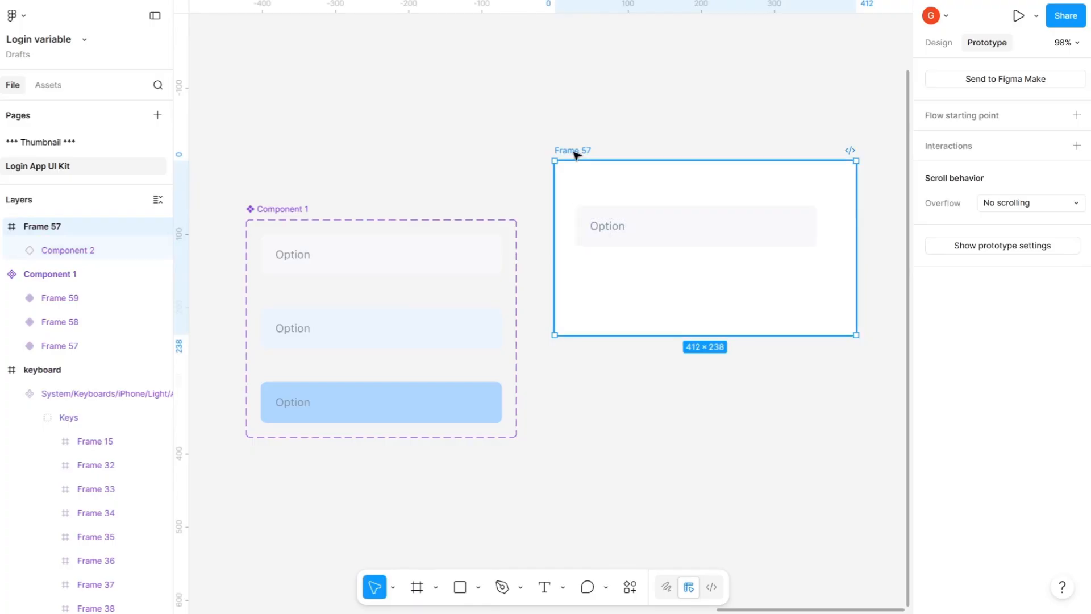
# Preview the test frame and try the Option instance's hover and pressing interactions
pyautogui.hotkey('shift', 'space')
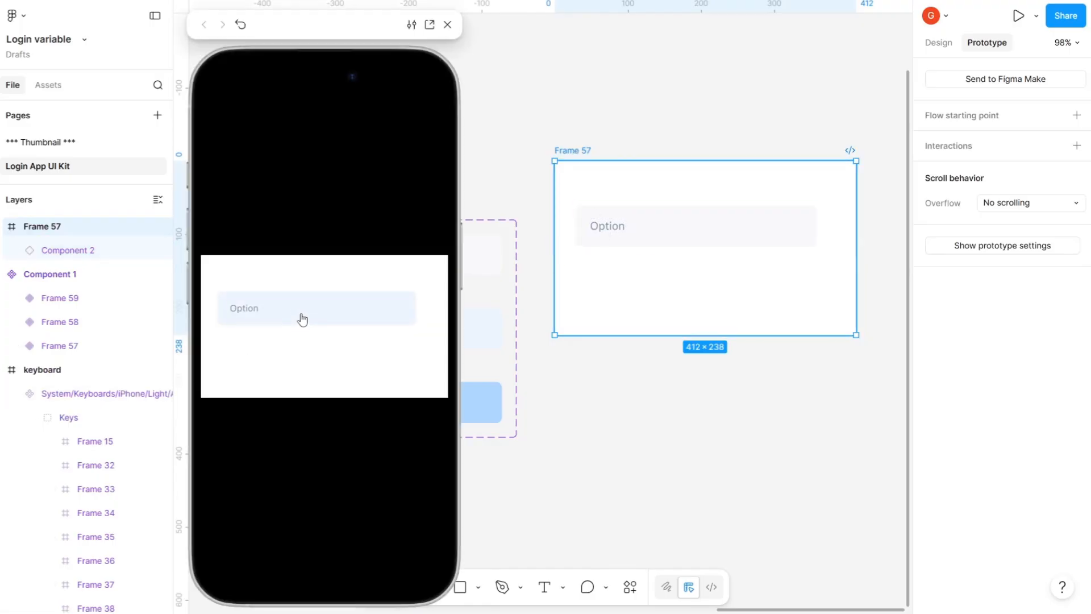
pyautogui.click(316, 321)
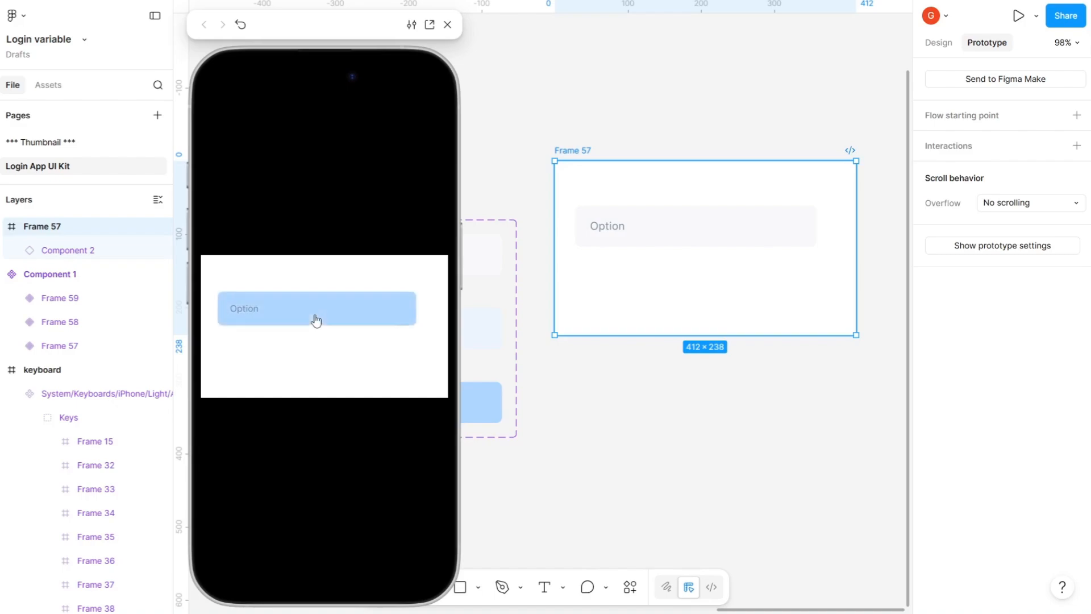
pyautogui.click(316, 318)
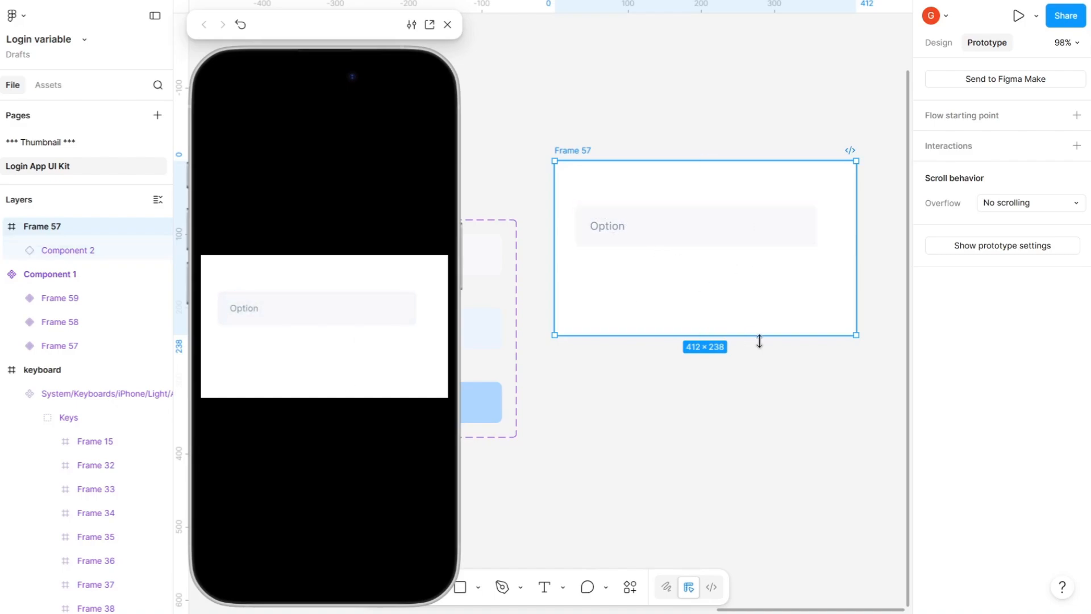
# Take the Option instance out of the test frame, delete the frame, and place the instance beside the component set
pyautogui.click(812, 301)
pyautogui.moveTo(687, 244); pyautogui.dragTo(716, 100)
pyautogui.click(594, 147)
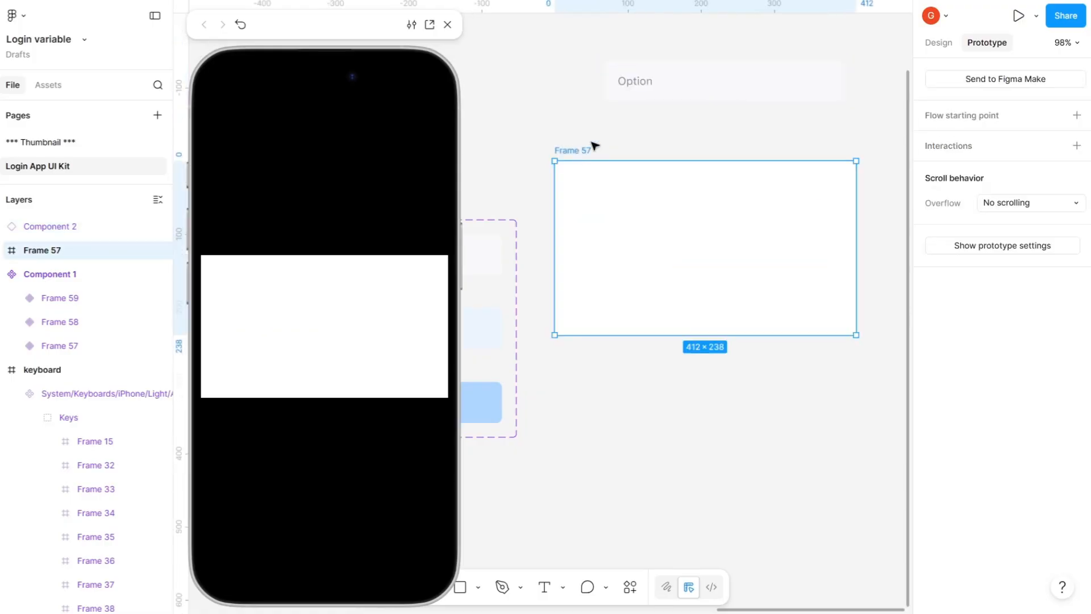
pyautogui.press('Delete')
pyautogui.click(448, 24)
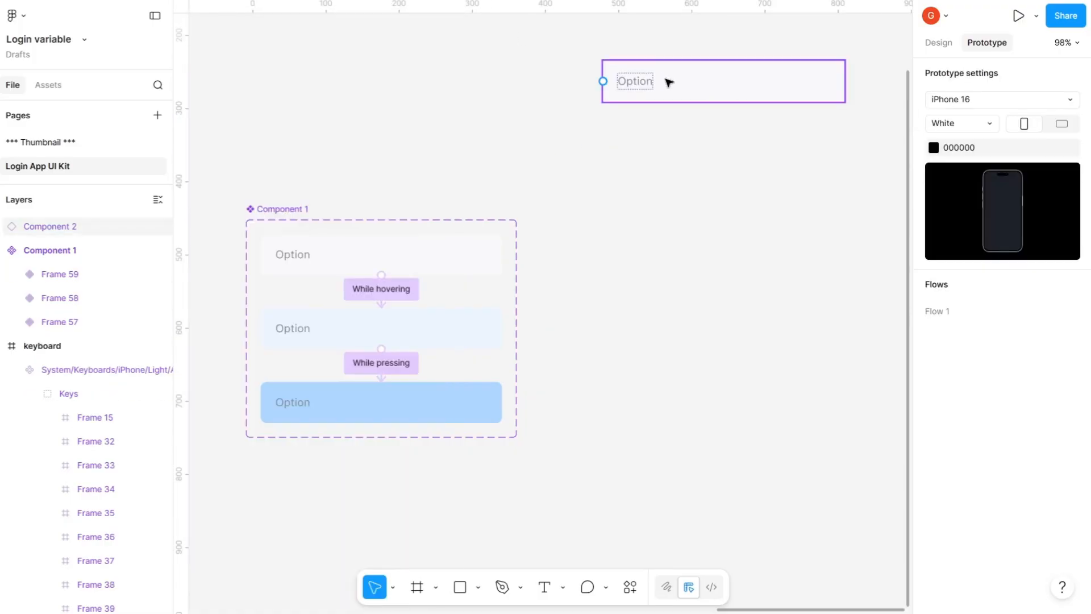
pyautogui.moveTo(682, 83); pyautogui.dragTo(667, 223)
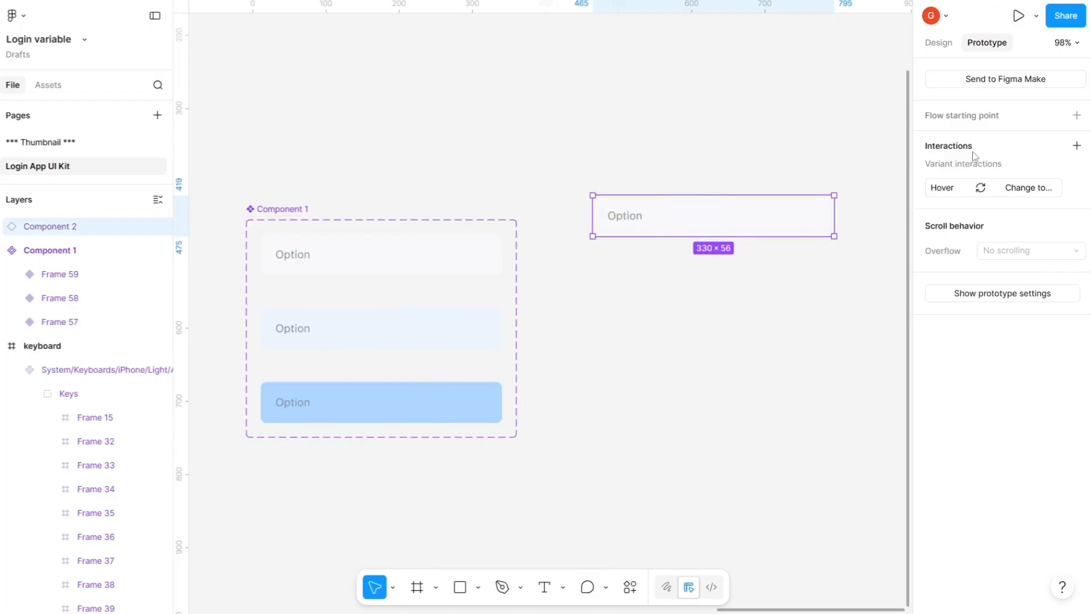
# Darken the page background to a light gray, E2E2E2
pyautogui.click(681, 139)
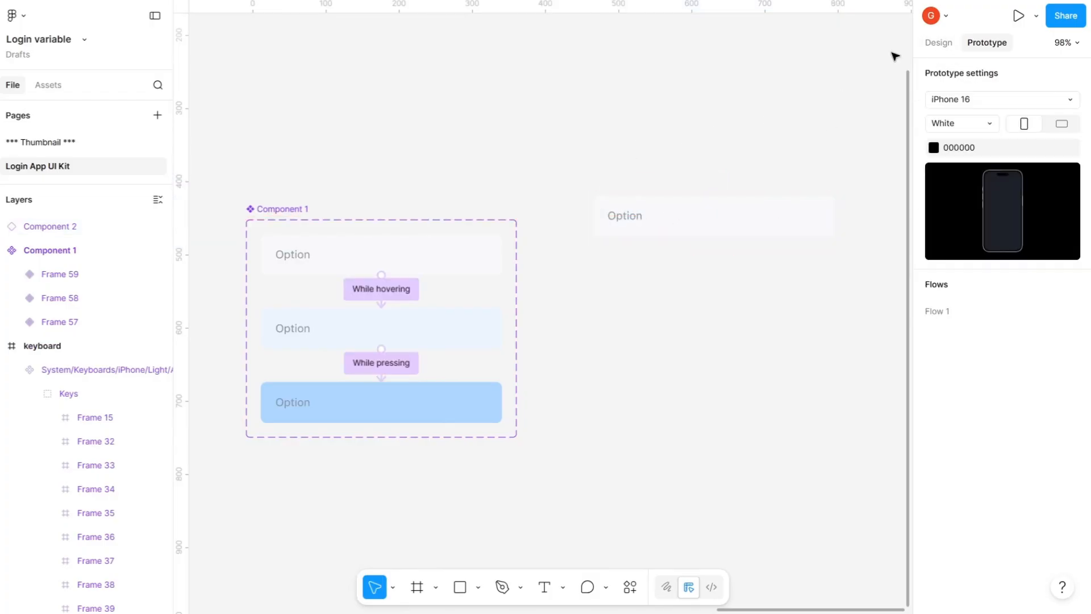
pyautogui.click(938, 43)
pyautogui.click(934, 101)
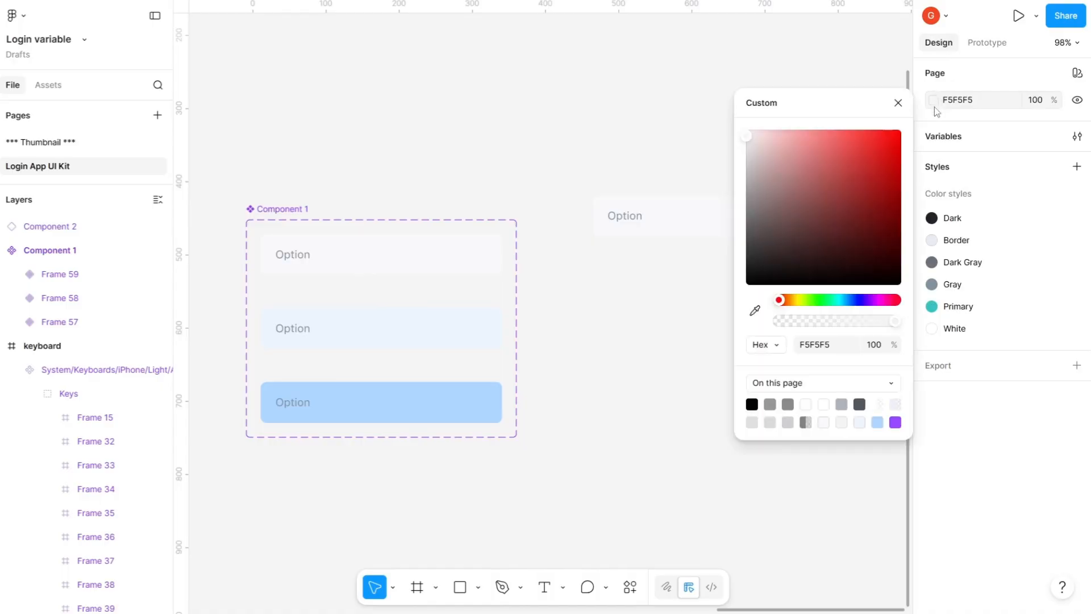
pyautogui.moveTo(747, 138); pyautogui.dragTo(747, 152)
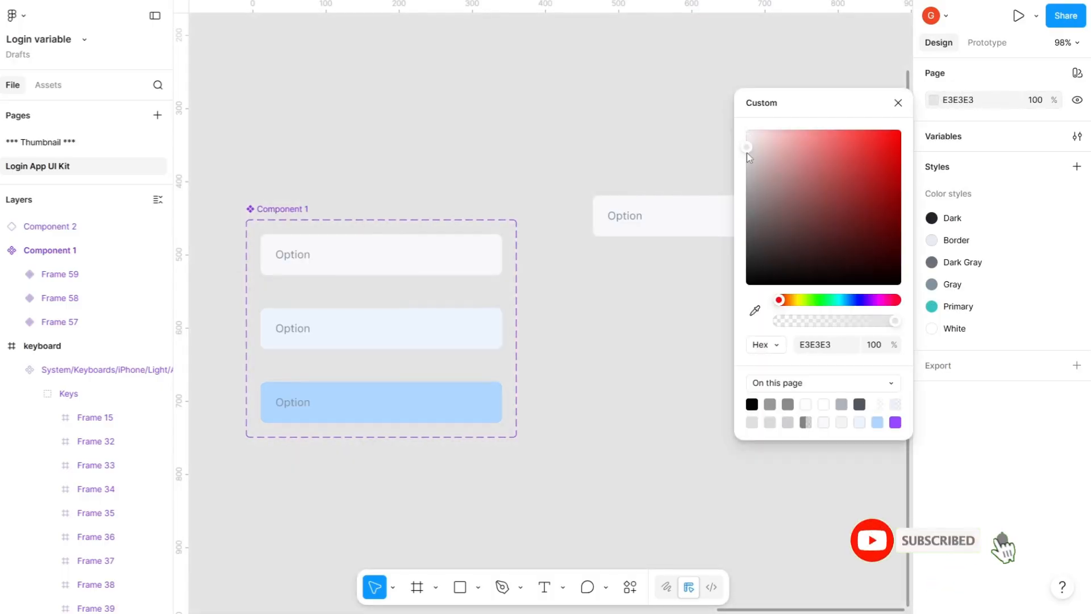
pyautogui.click(898, 103)
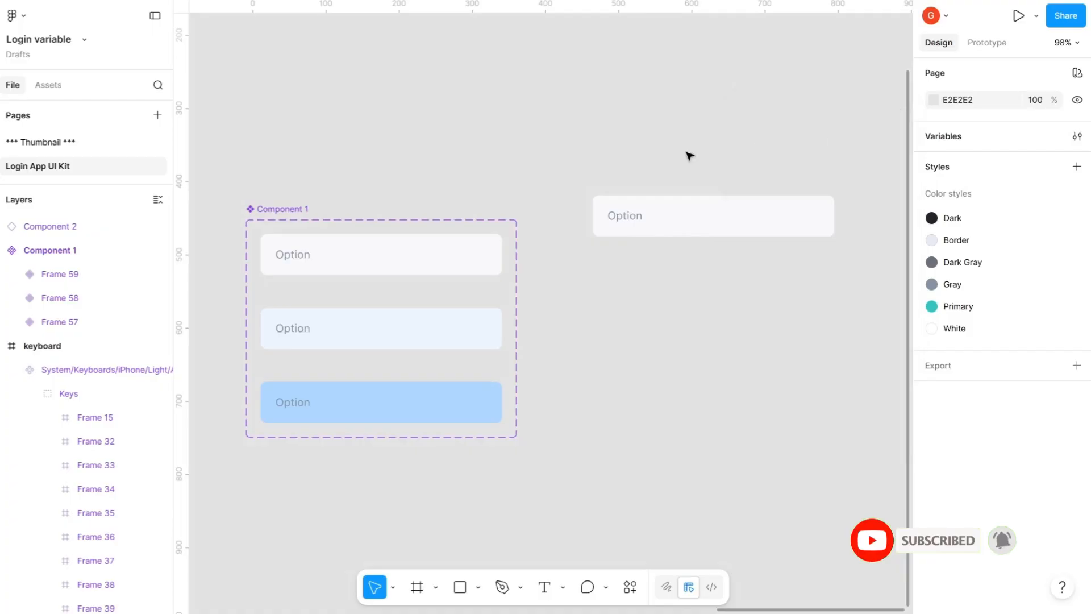
# Duplicate the Option instance three times downward to make a column of four, spaced 10 apart
pyautogui.hscroll(3, 677, 148)
pyautogui.click(609, 221)
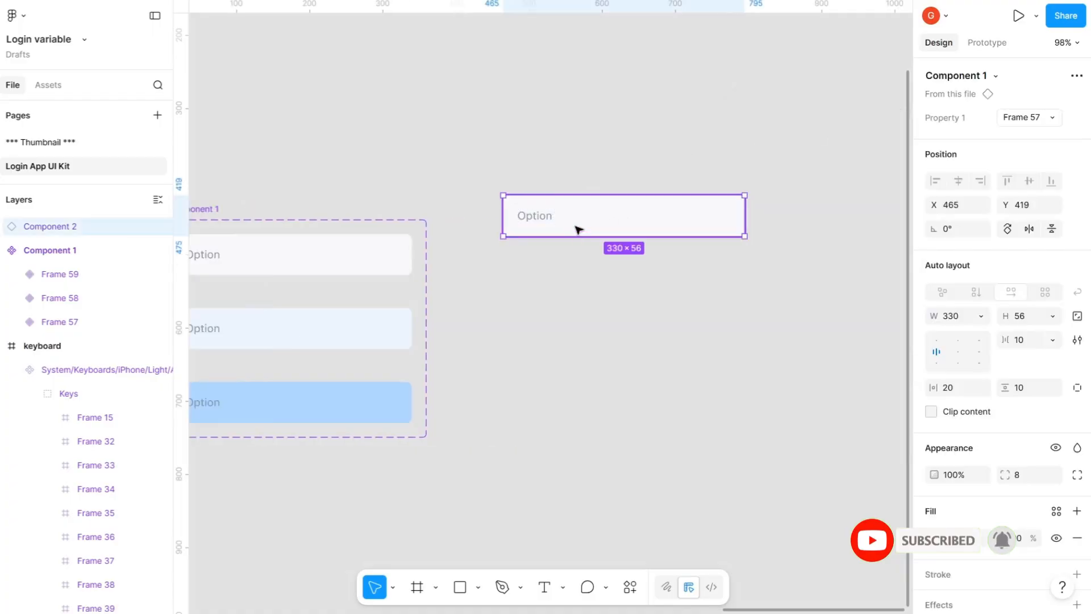
pyautogui.moveTo(592, 215); pyautogui.dragTo(594, 263)
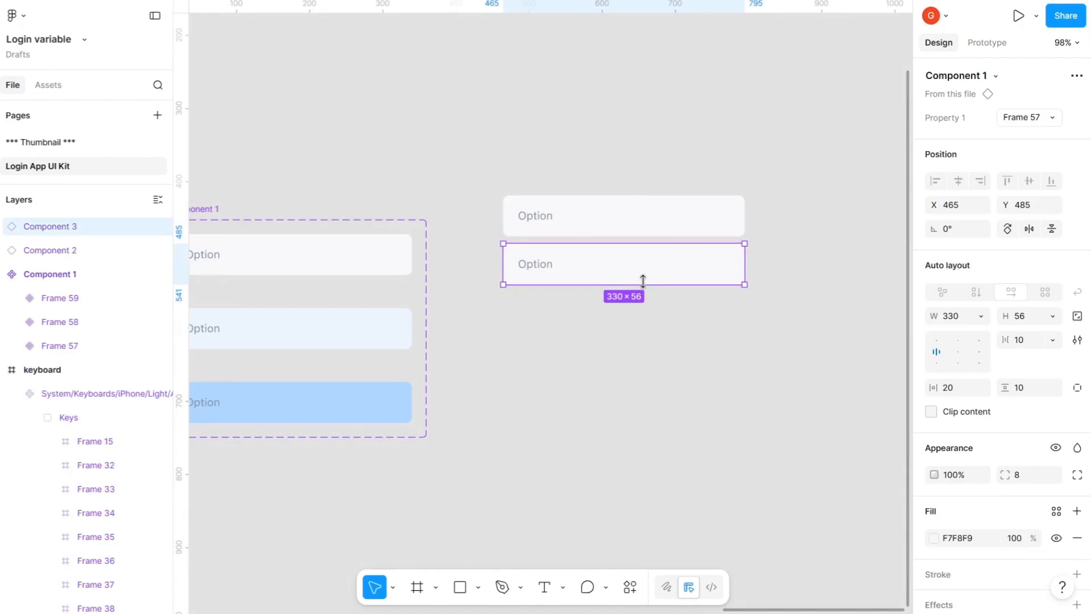
pyautogui.hotkey('ctrl', 'd')
pyautogui.hotkey('ctrl', 'd')
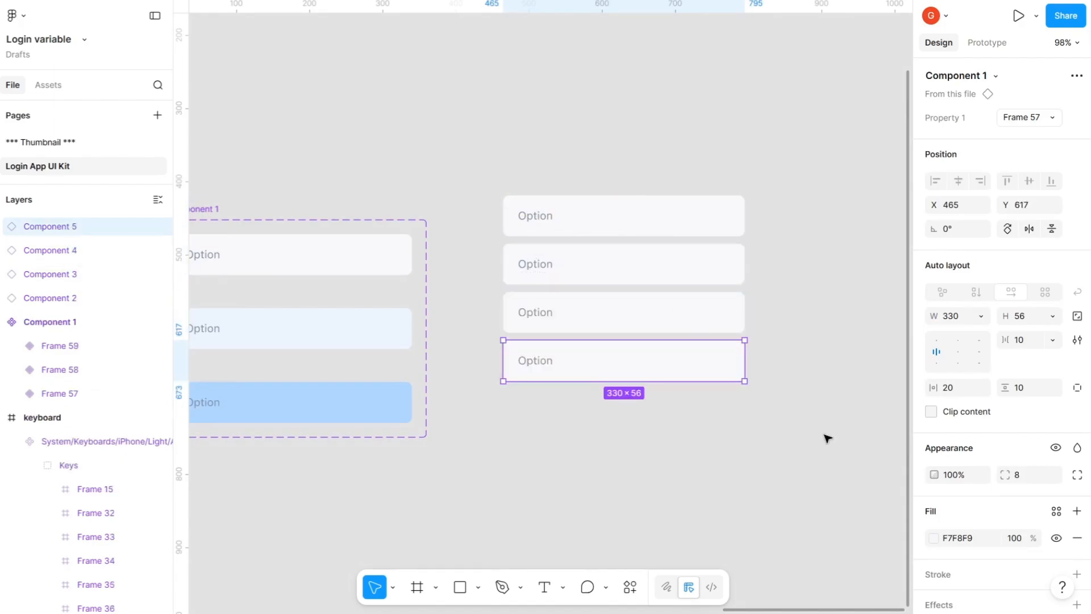
# Group the four Option instances in a vertical auto layout frame and set the gap between them to 0
pyautogui.moveTo(823, 435); pyautogui.dragTo(462, 151)
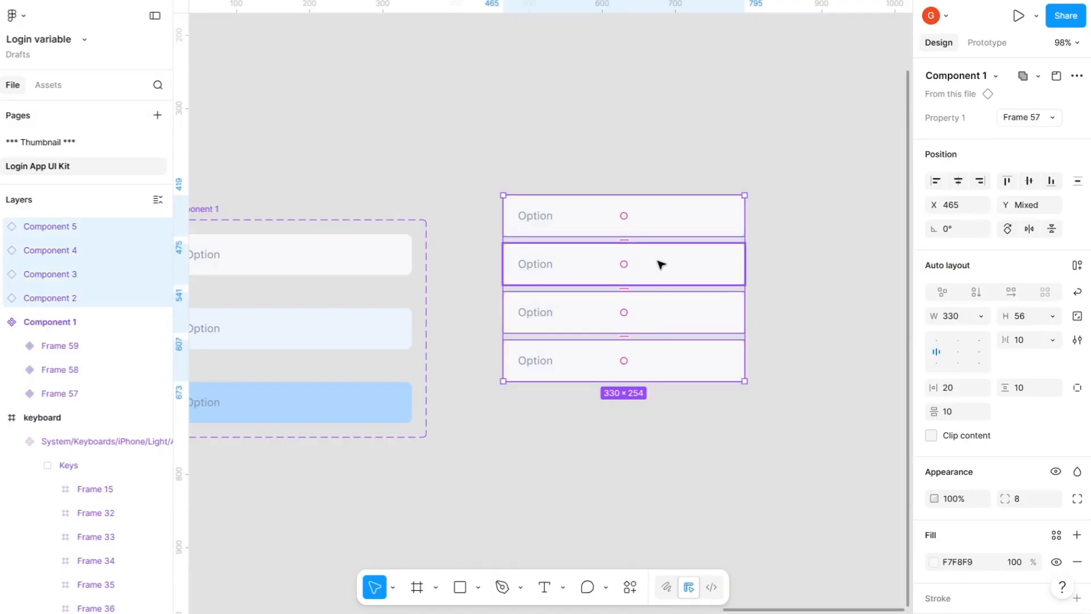
pyautogui.hotkey('shift', 'a')
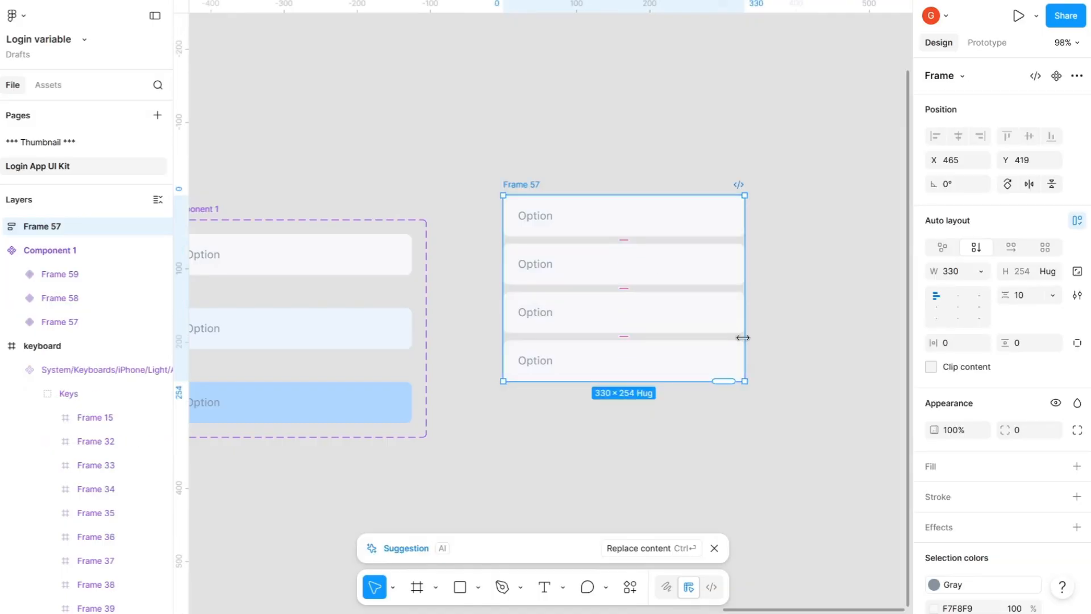
pyautogui.click(1028, 302)
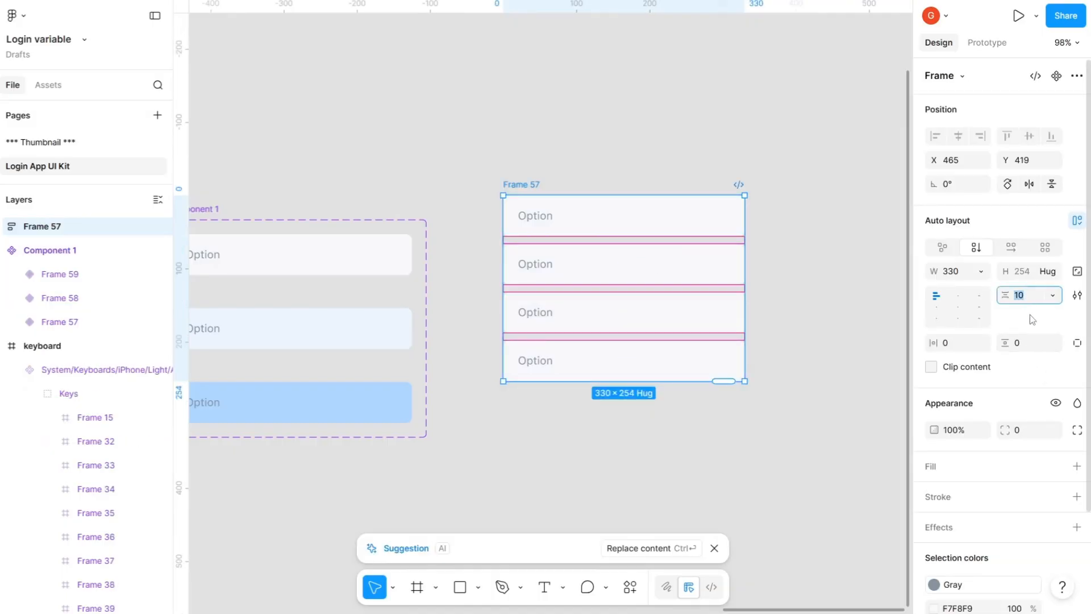
pyautogui.press('Return')
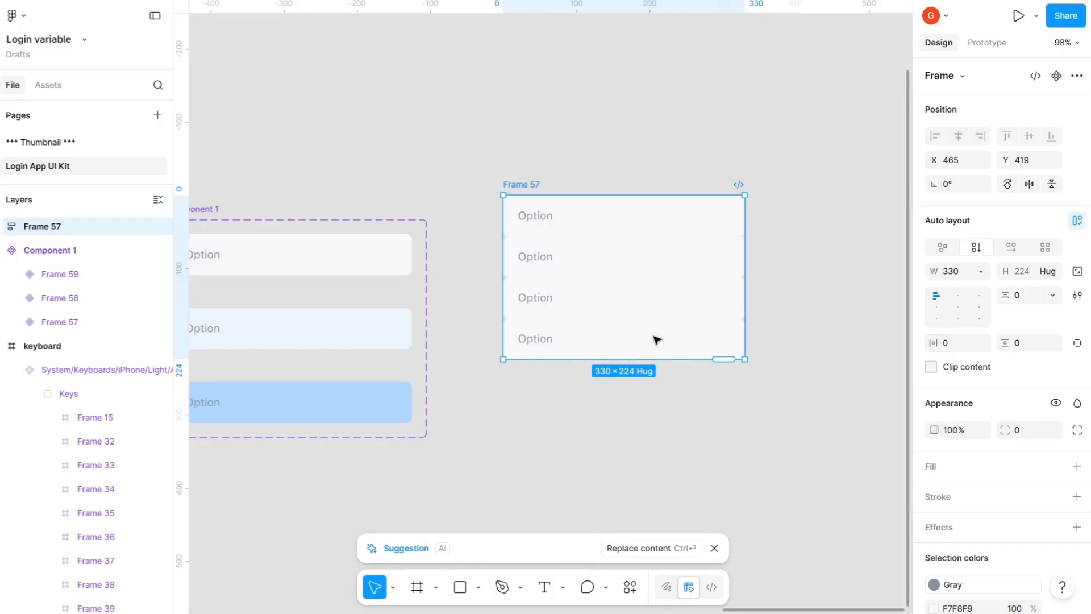
# Relabel the second and third instances in the stack as Option 2 and Option 3
pyautogui.click(541, 268)
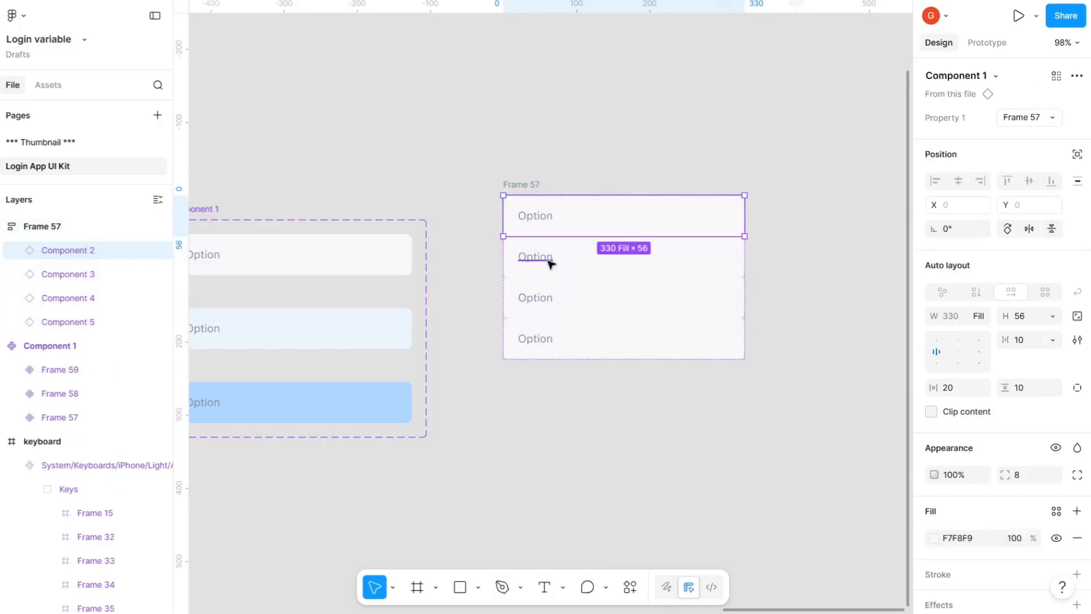
pyautogui.scroll(5, 549, 263)
pyautogui.click(551, 260)
pyautogui.click(550, 259)
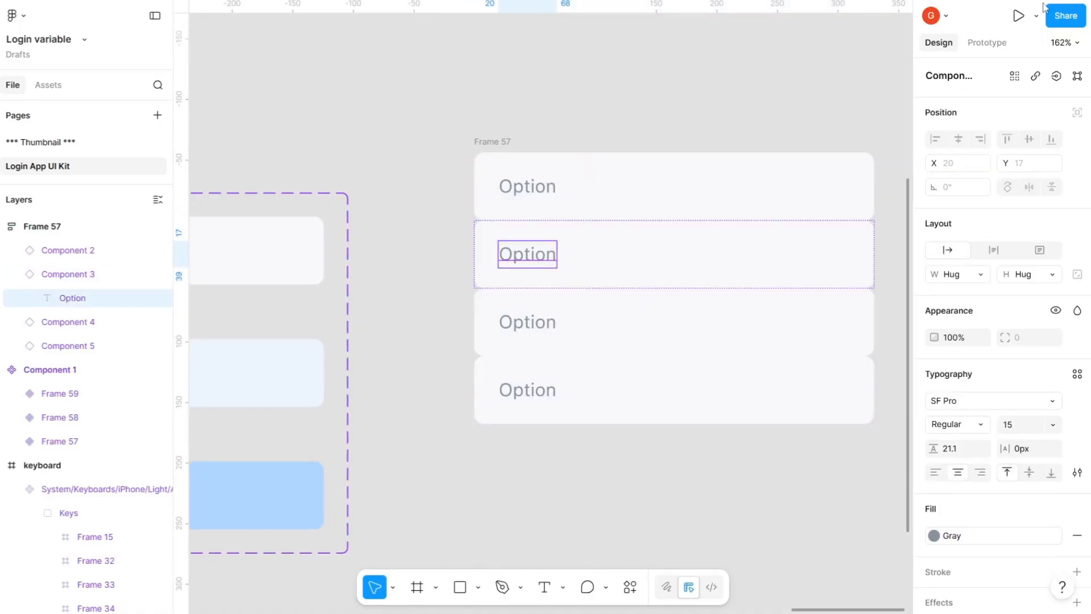
pyautogui.doubleClick(538, 258)
pyautogui.click(567, 262)
pyautogui.write('2')
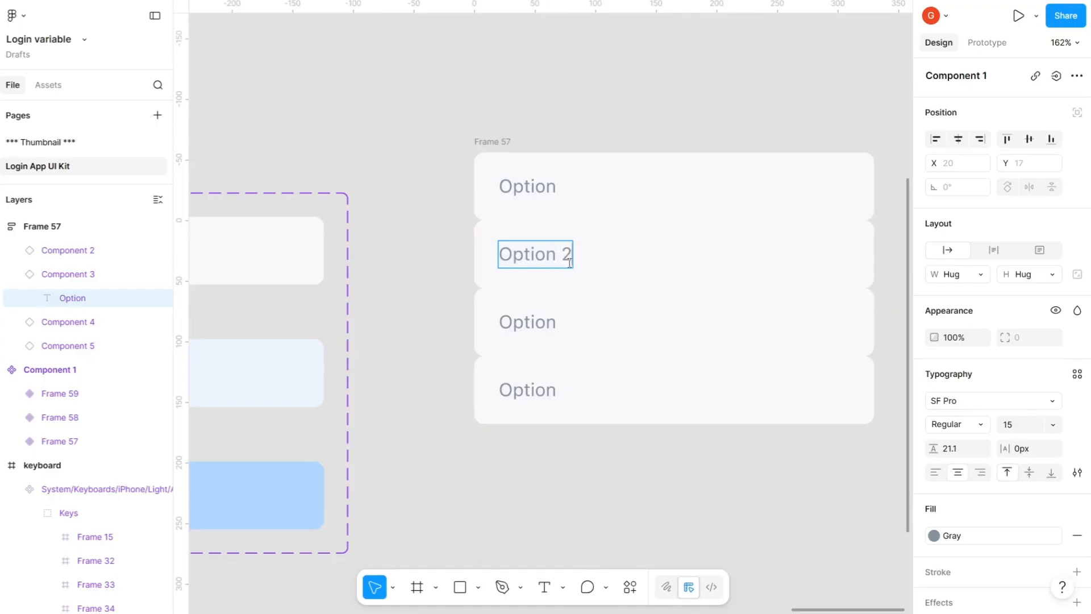
pyautogui.click(557, 328)
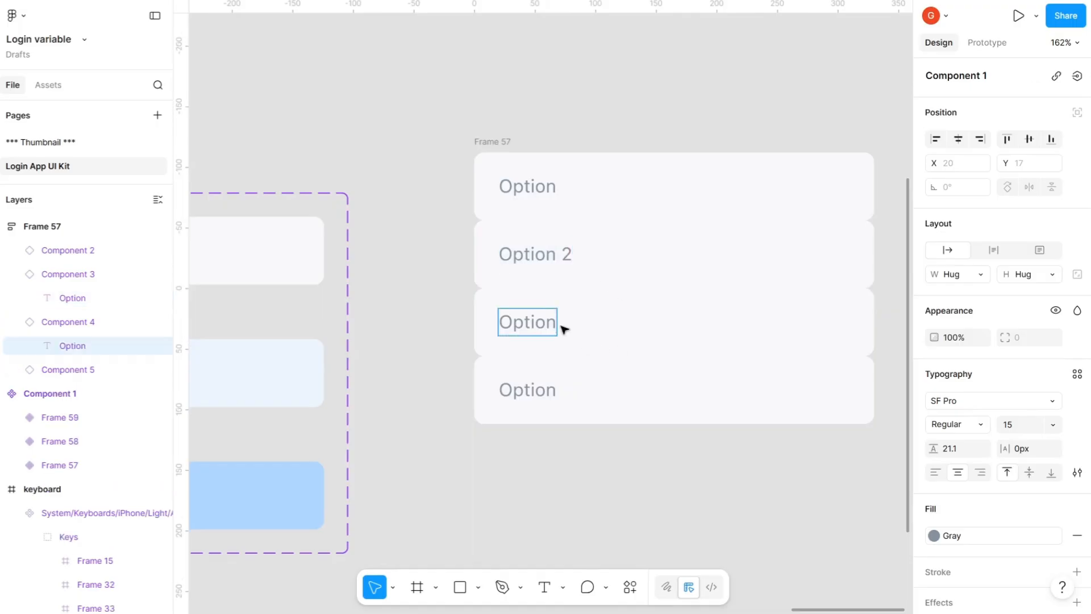
pyautogui.write('3')
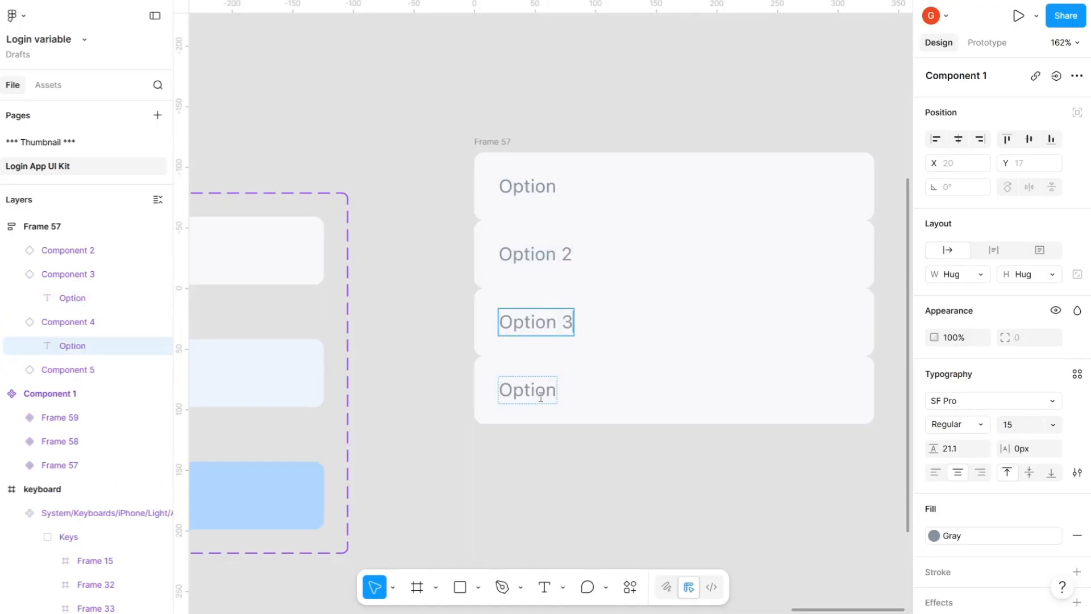
# Relabel the fourth instance in the stack as Option 4
pyautogui.click(625, 406)
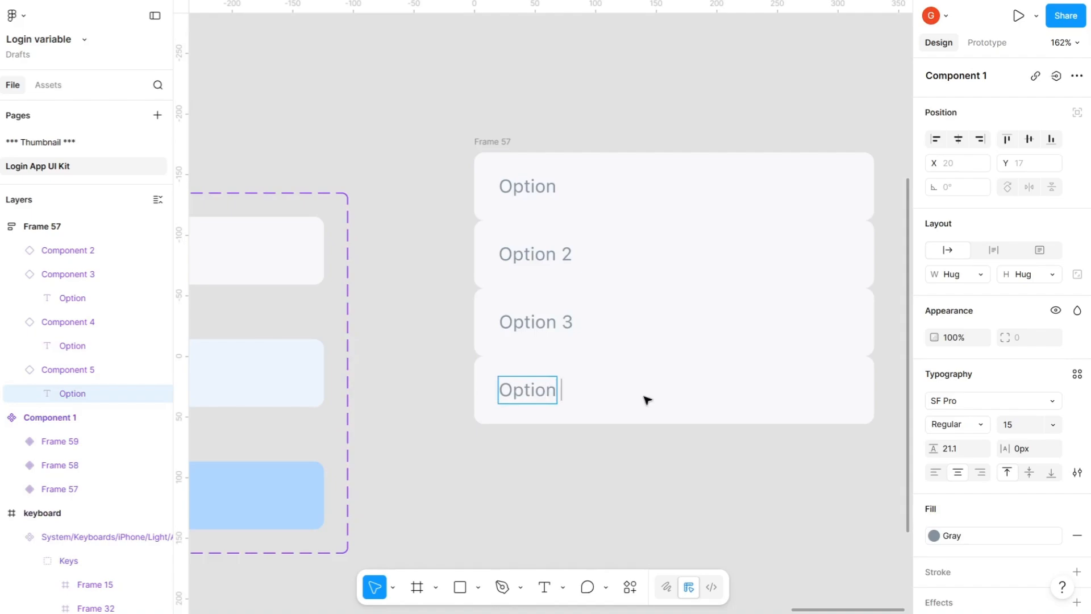
pyautogui.write('4')
pyautogui.click(758, 105)
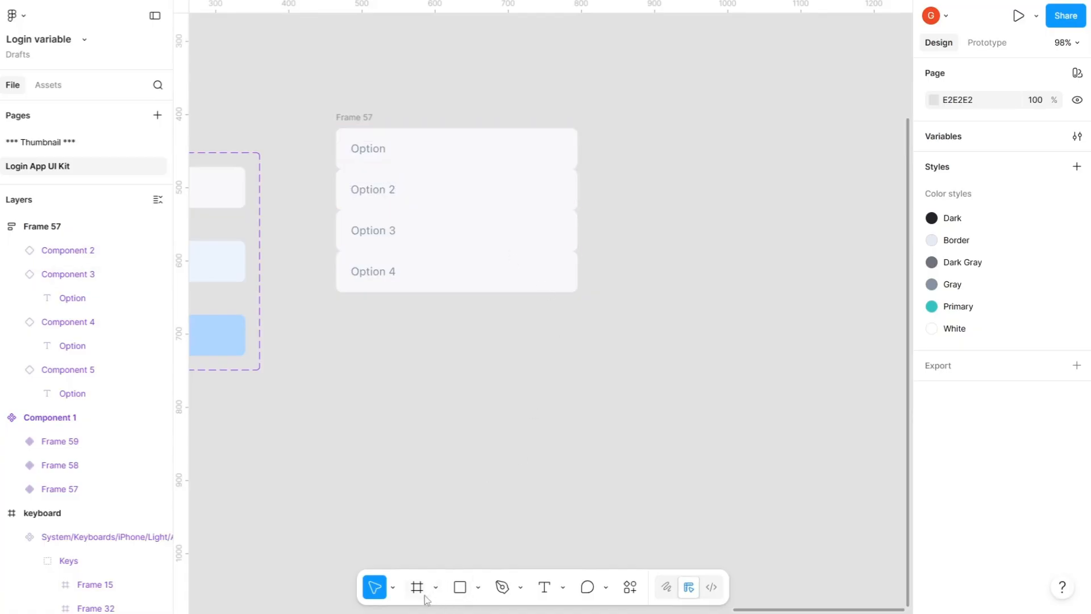
# Add a "Select" text below the option stack, to its right, and wrap it in an auto layout frame
pyautogui.click(545, 587)
pyautogui.click(594, 359)
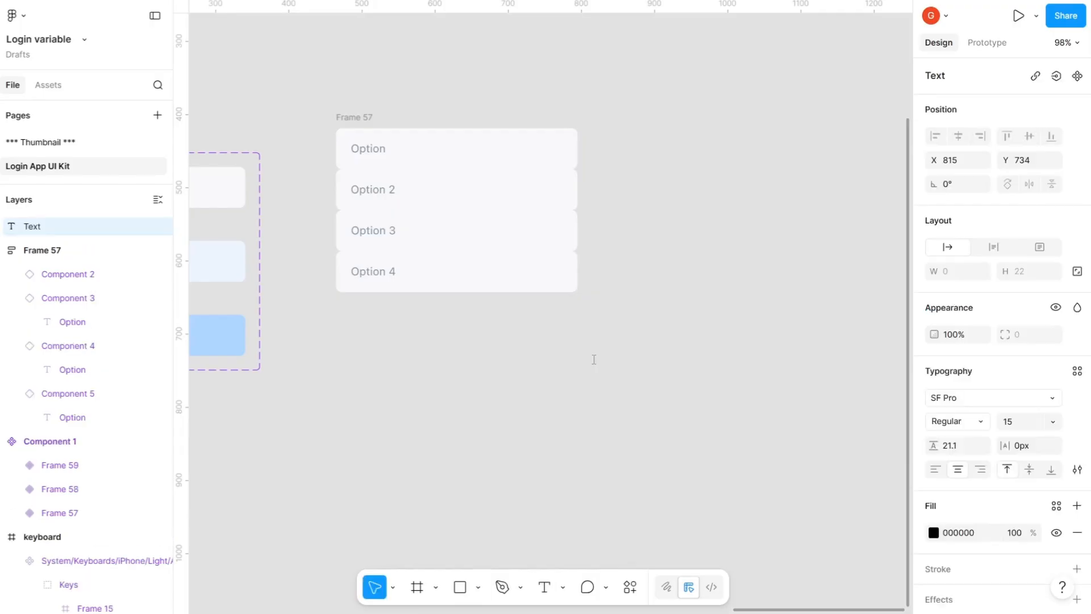
pyautogui.write('s')
pyautogui.press('BackSpace')
pyautogui.write('Select')
pyautogui.press('Escape')
pyautogui.hotkey('shift', 'a')
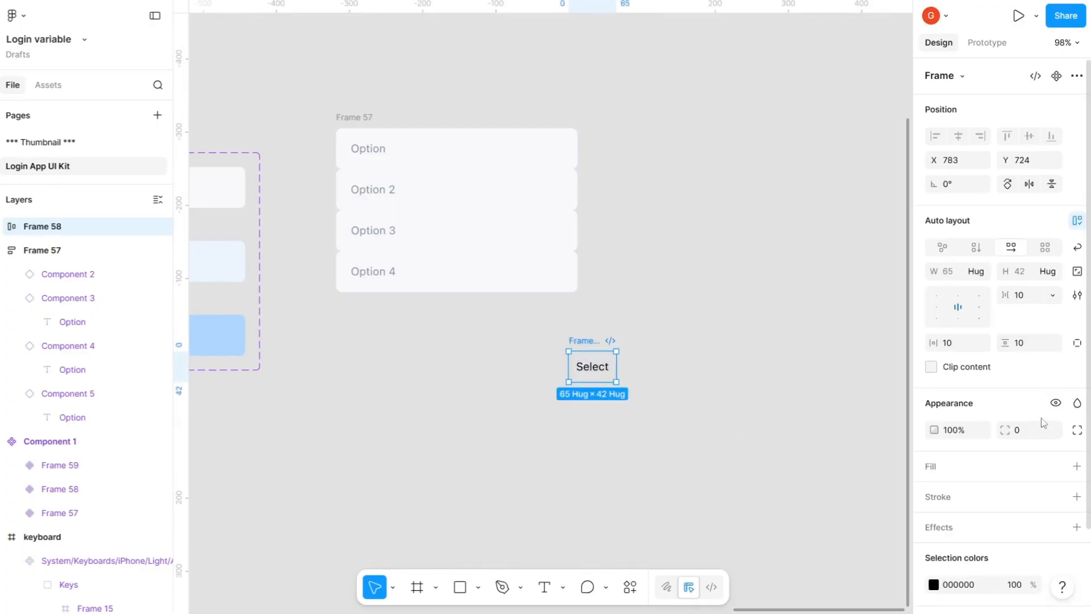
# Apply the Gray color style to the Select text
pyautogui.hscroll(-3, 685, 344)
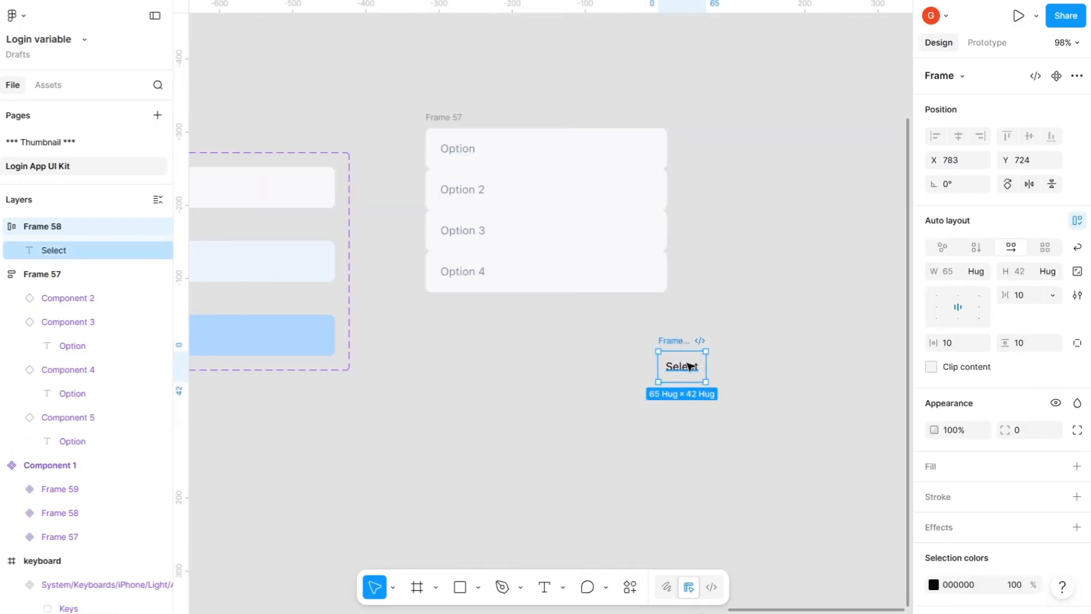
pyautogui.press('Return')
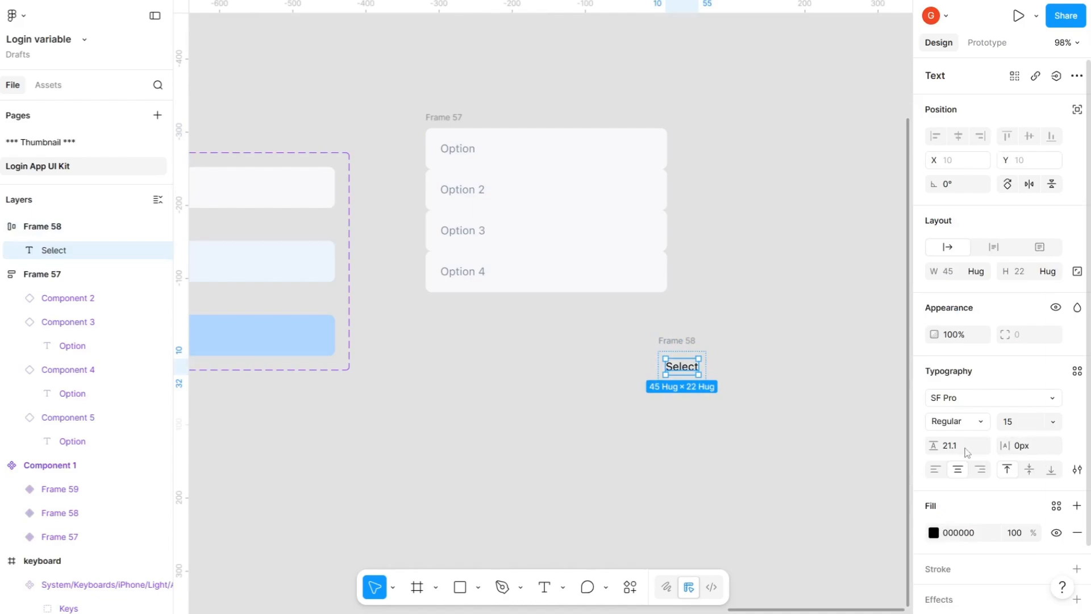
pyautogui.click(1057, 506)
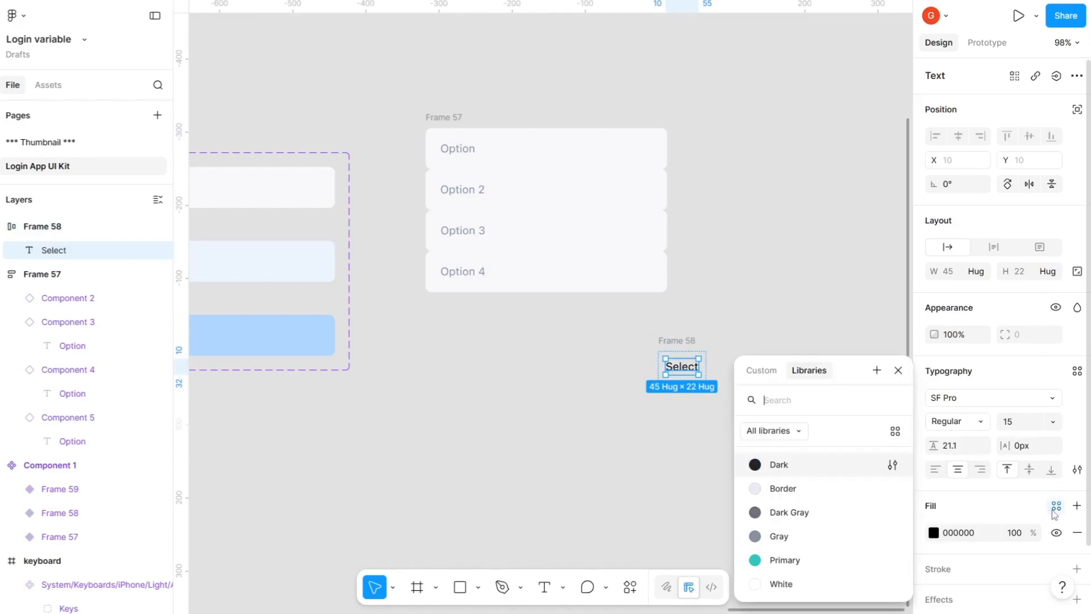
pyautogui.click(779, 536)
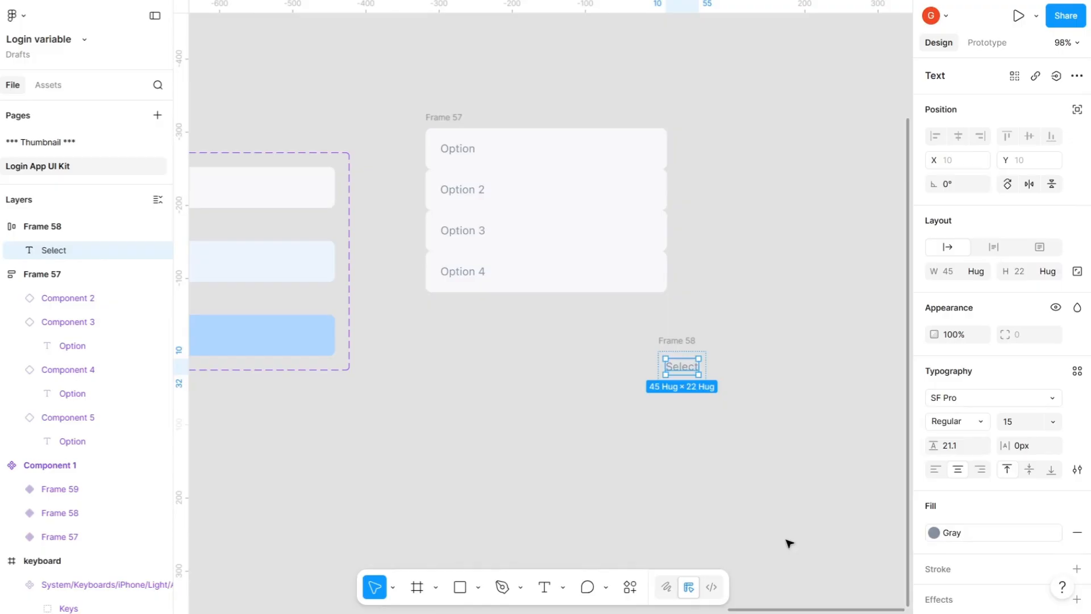
# Resize the frame around the Select text to 330 by 56 and round its corners to 8
pyautogui.click(675, 340)
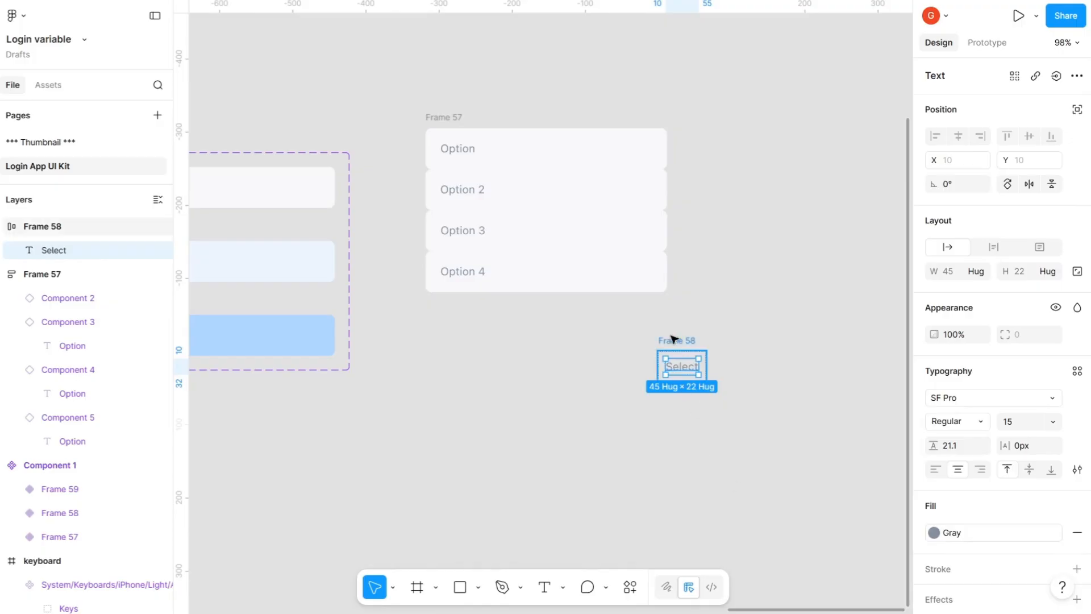
pyautogui.click(956, 274)
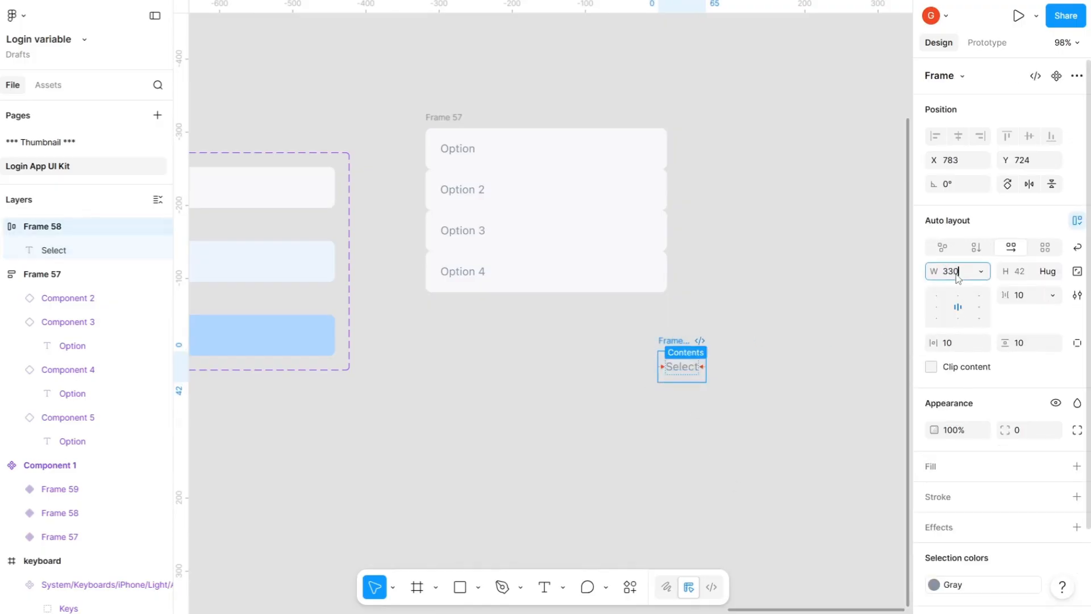
pyautogui.press('Return')
pyautogui.click(1030, 272)
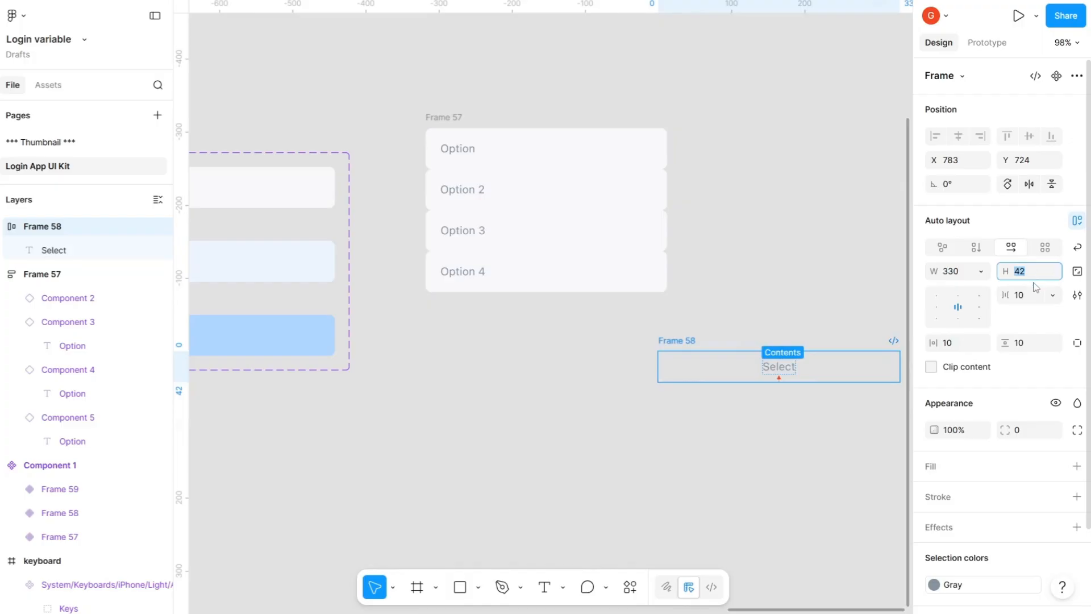
pyautogui.press('Return')
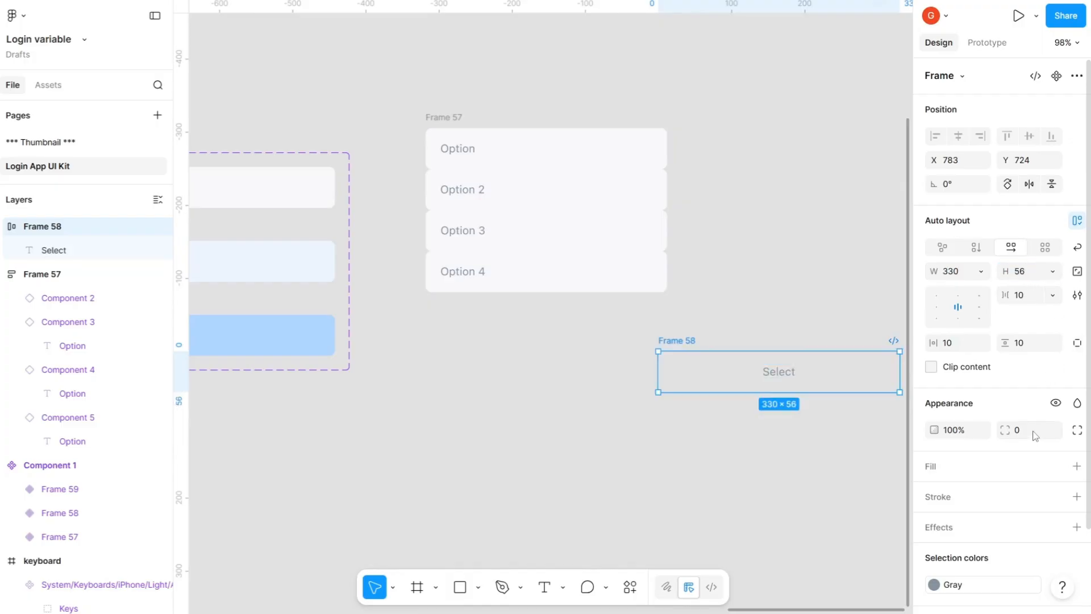
pyautogui.click(1034, 433)
pyautogui.press('Return')
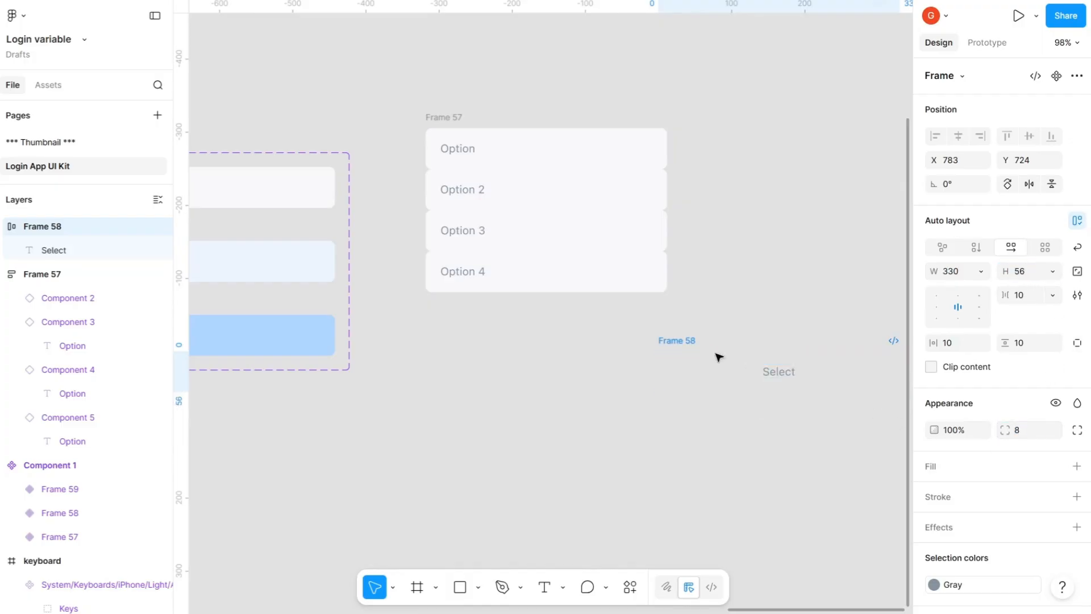
# Give the Select frame a fill sampled from the first option's background, F7F8F9
pyautogui.click(1077, 466)
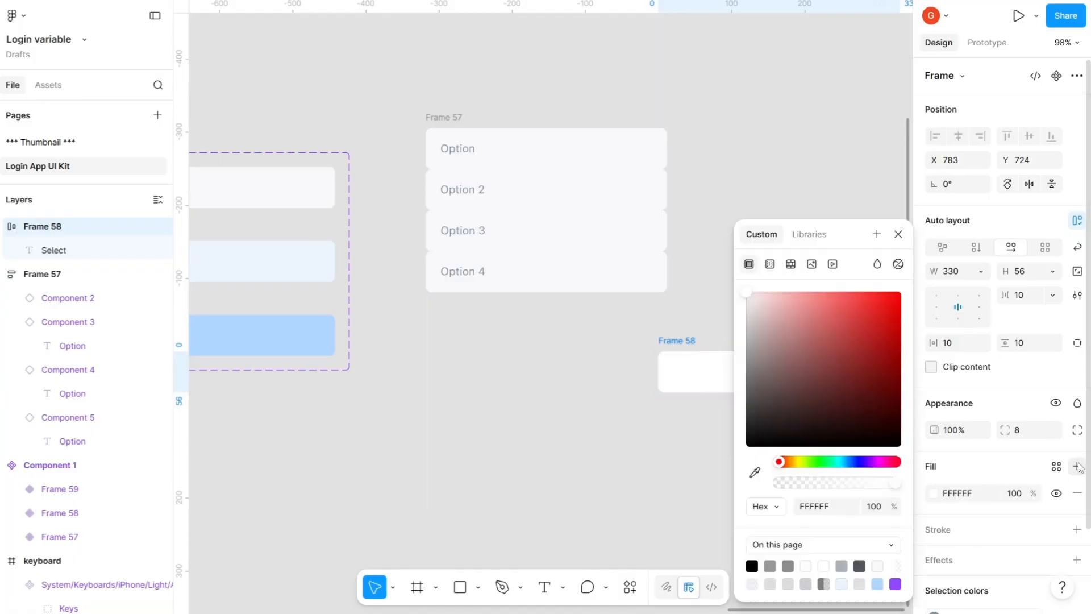
pyautogui.click(755, 473)
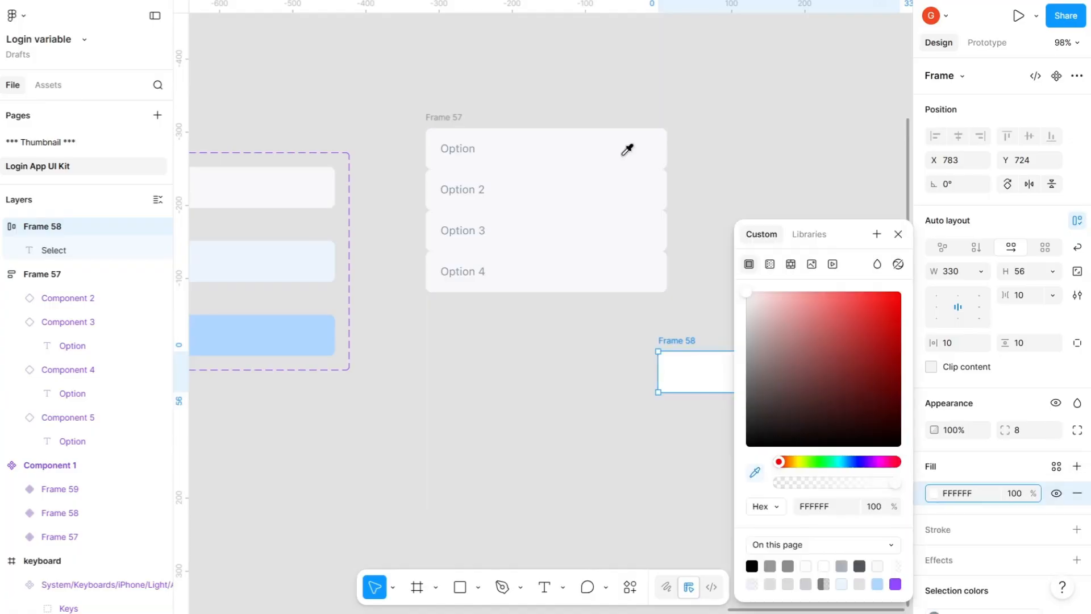
pyautogui.click(600, 136)
pyautogui.hscroll(5, 725, 130)
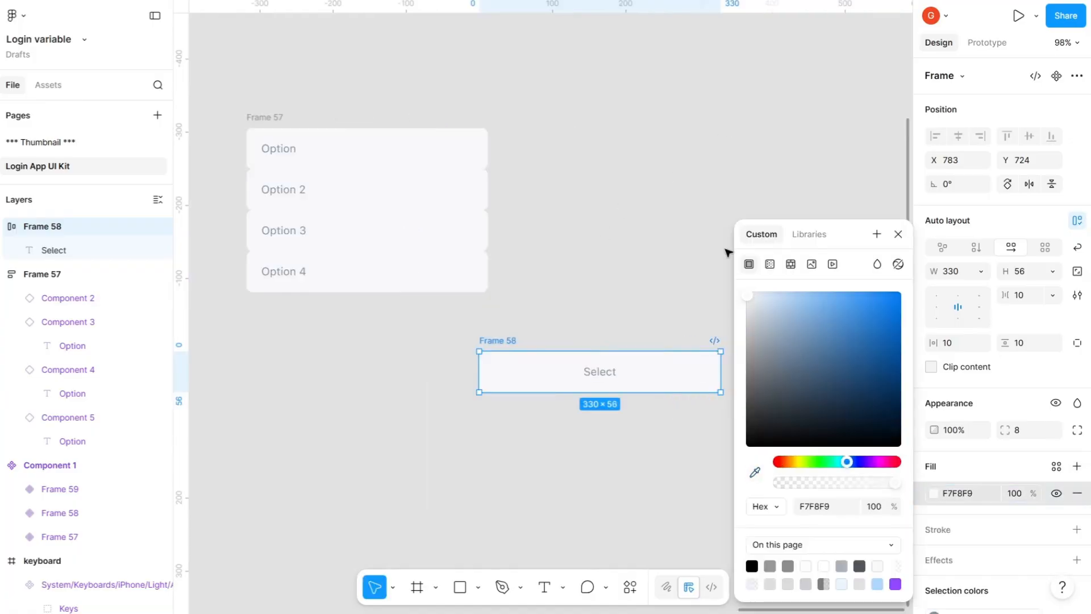
# Align the Select frame's content to the left center and set its horizontal padding to 20
pyautogui.click(937, 308)
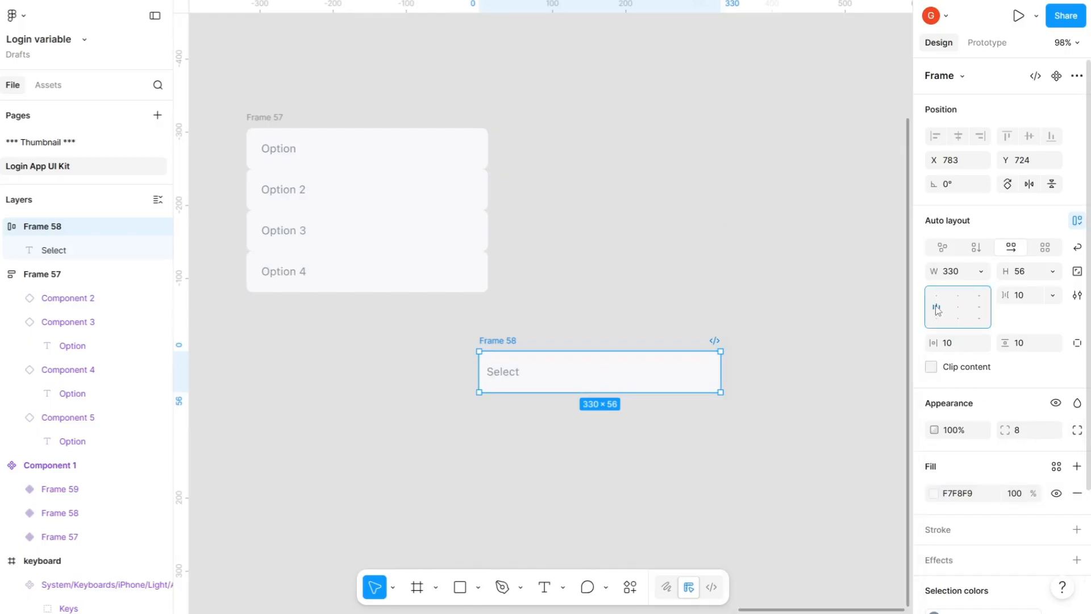
pyautogui.click(961, 344)
pyautogui.write('20')
pyautogui.press('Return')
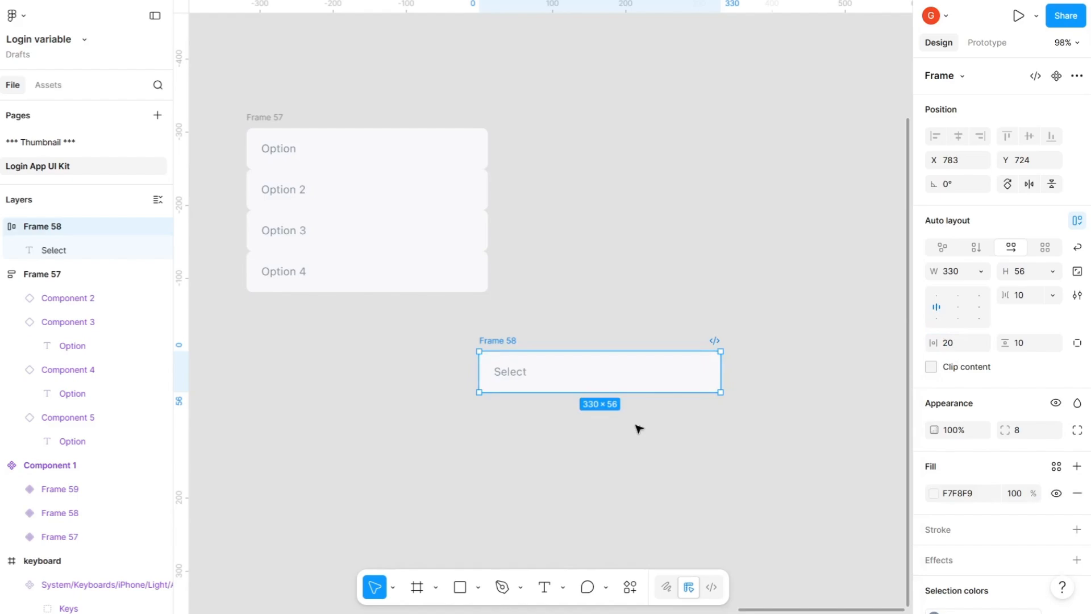
# Search for arrow icons in the Iconify plugin and place an upward chevron (fe:arrow-up) below the Select frame
pyautogui.hotkey('ctrl', 'p')
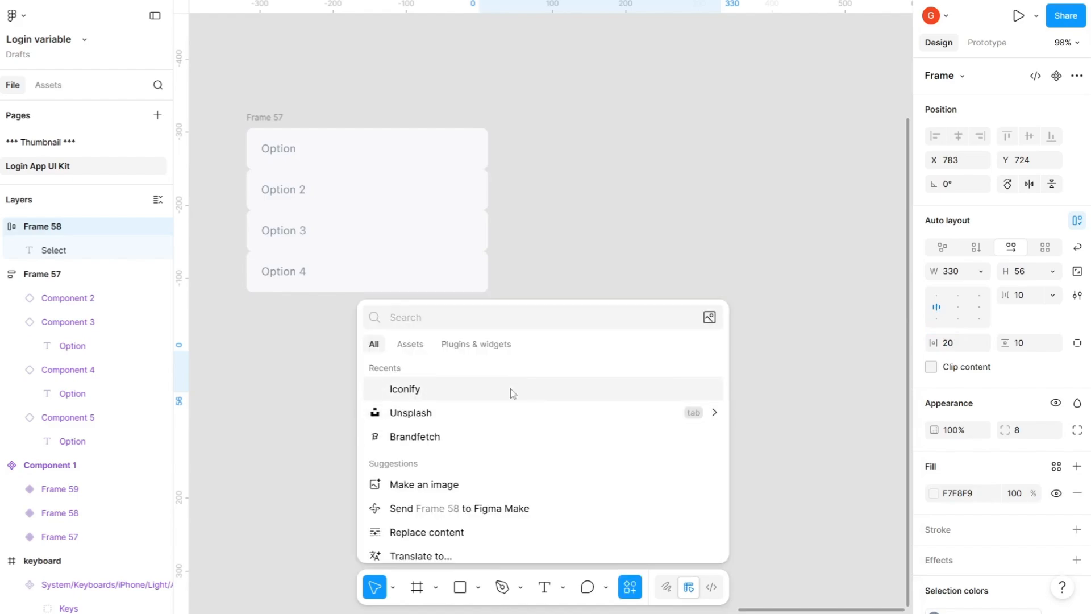
pyautogui.press('Escape')
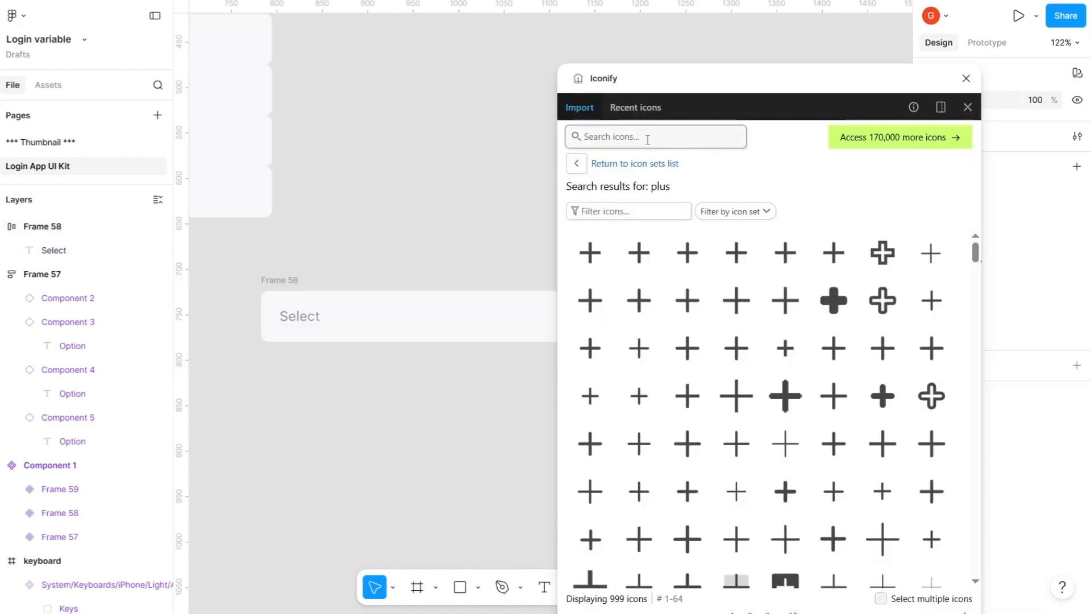
pyautogui.click(648, 139)
pyautogui.write('arrow')
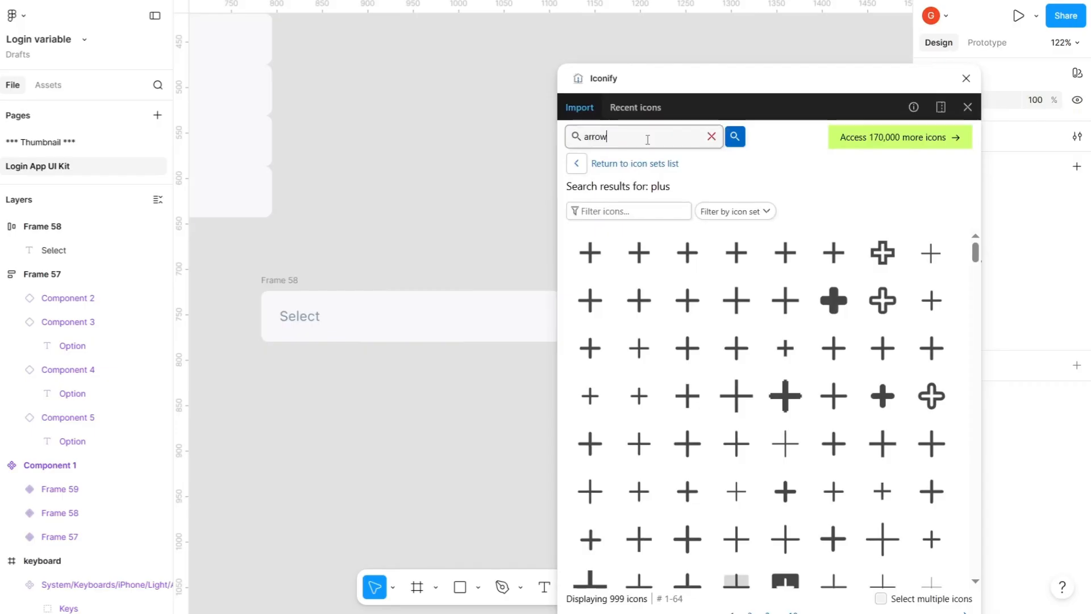
pyautogui.press('Return')
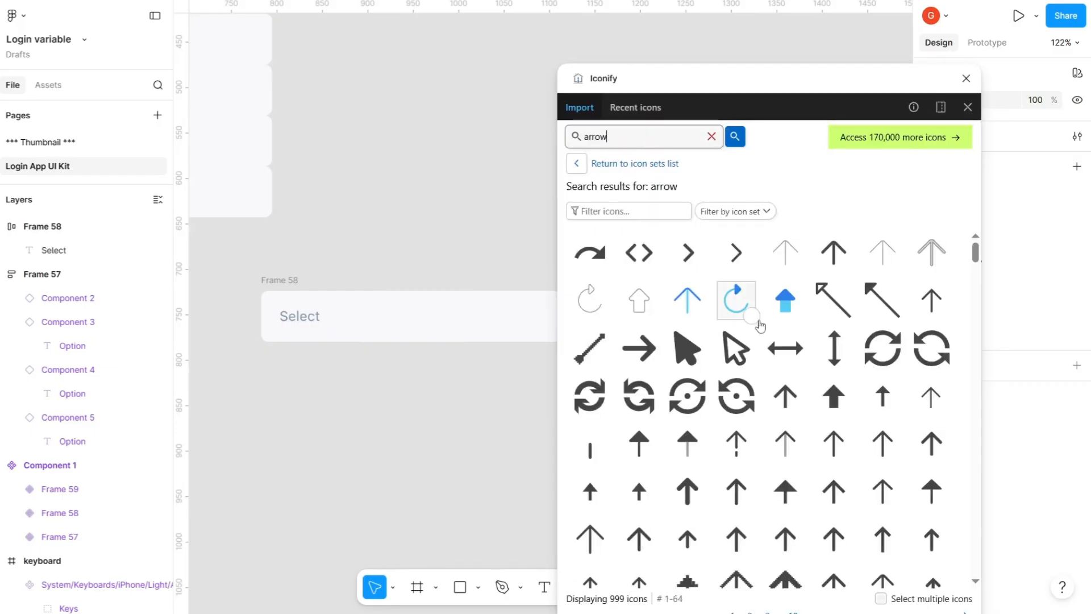
pyautogui.scroll(-1, 751, 357)
pyautogui.scroll(-5, 751, 357)
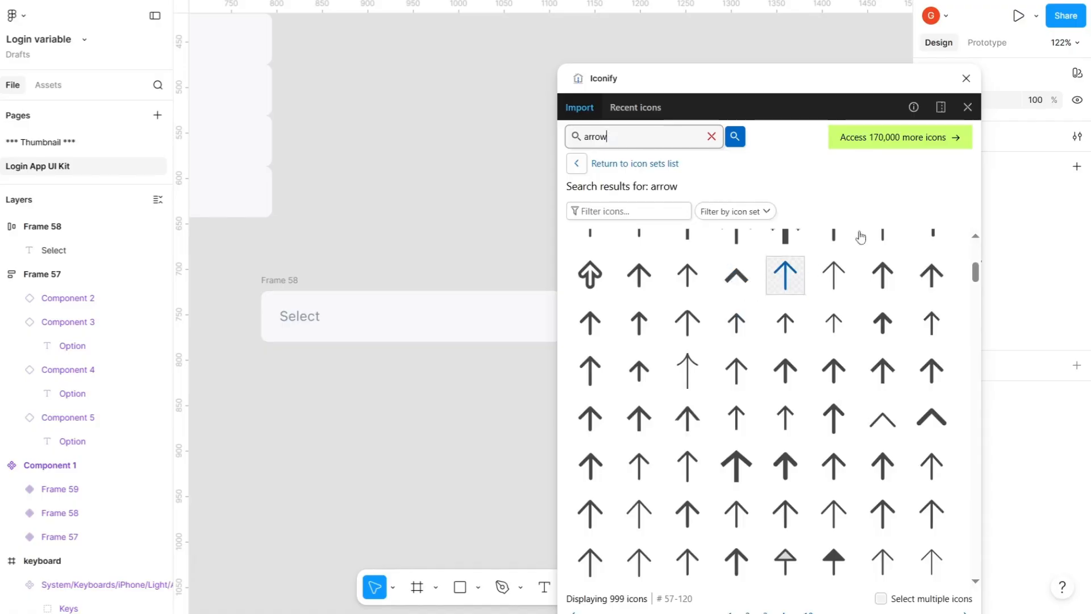
pyautogui.moveTo(737, 284); pyautogui.dragTo(482, 411)
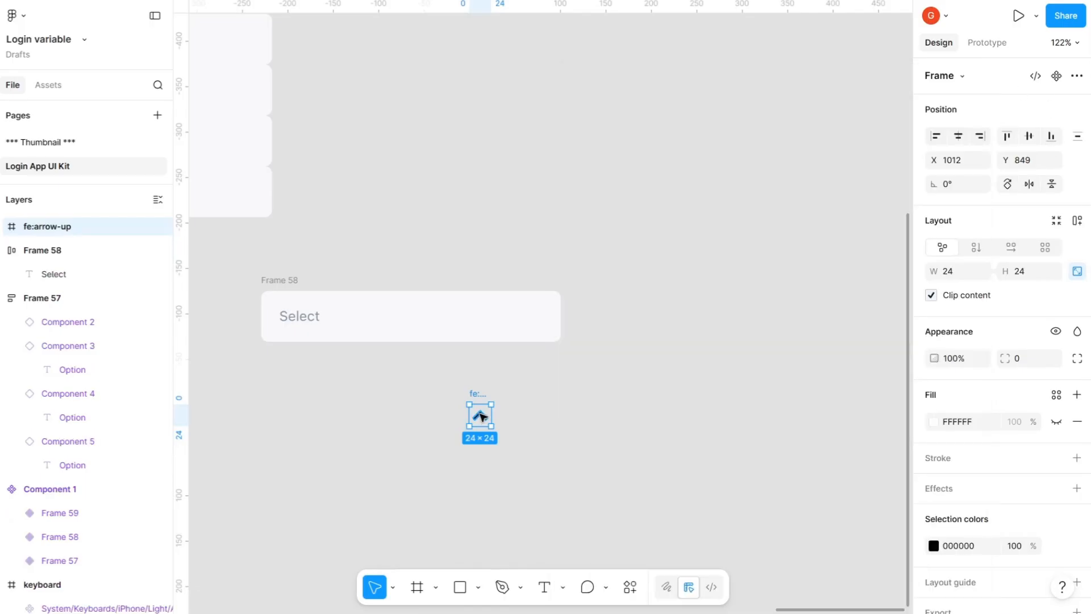
# Flip the chevron icon vertically so it points down and resize it to 20 by 20
pyautogui.rightClick(482, 414)
pyautogui.click(952, 274)
pyautogui.write('20')
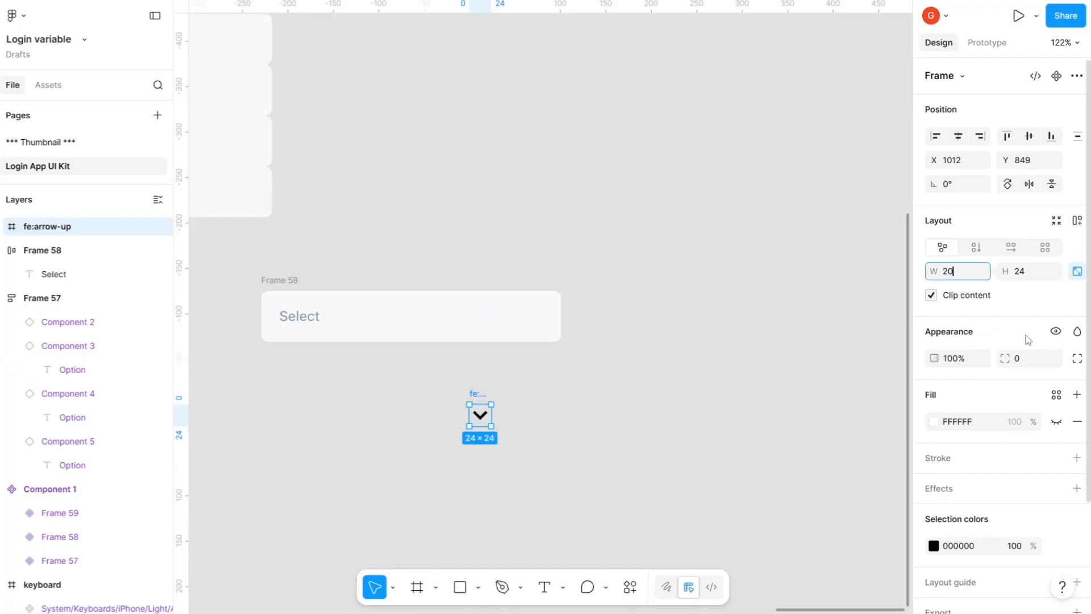
pyautogui.press('Return')
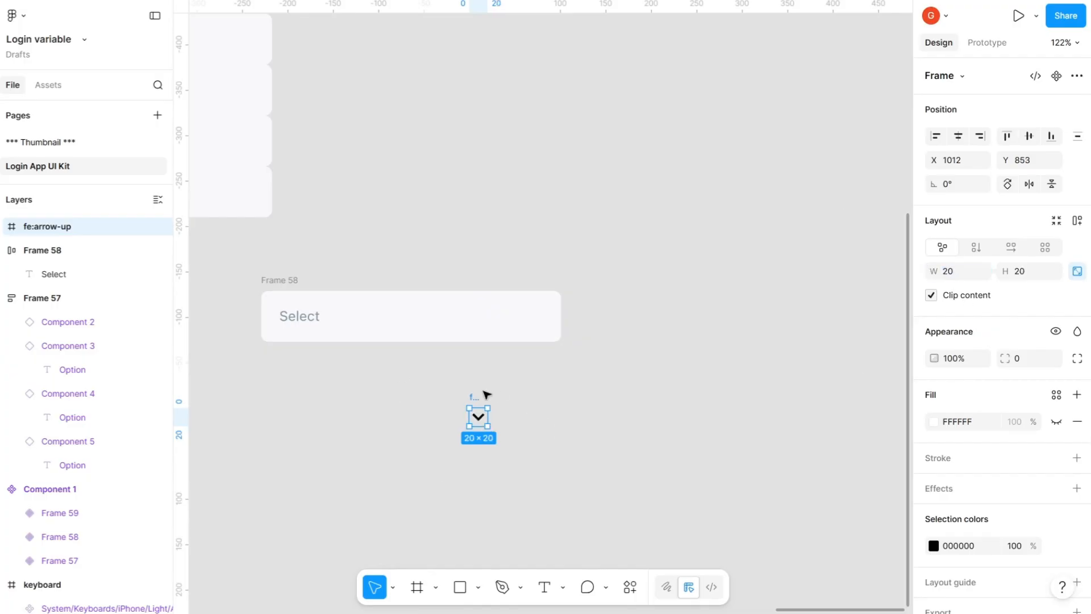
# Move the chevron icon into the Select frame after the text and recolor it with the Gray style
pyautogui.moveTo(478, 417); pyautogui.dragTo(353, 316)
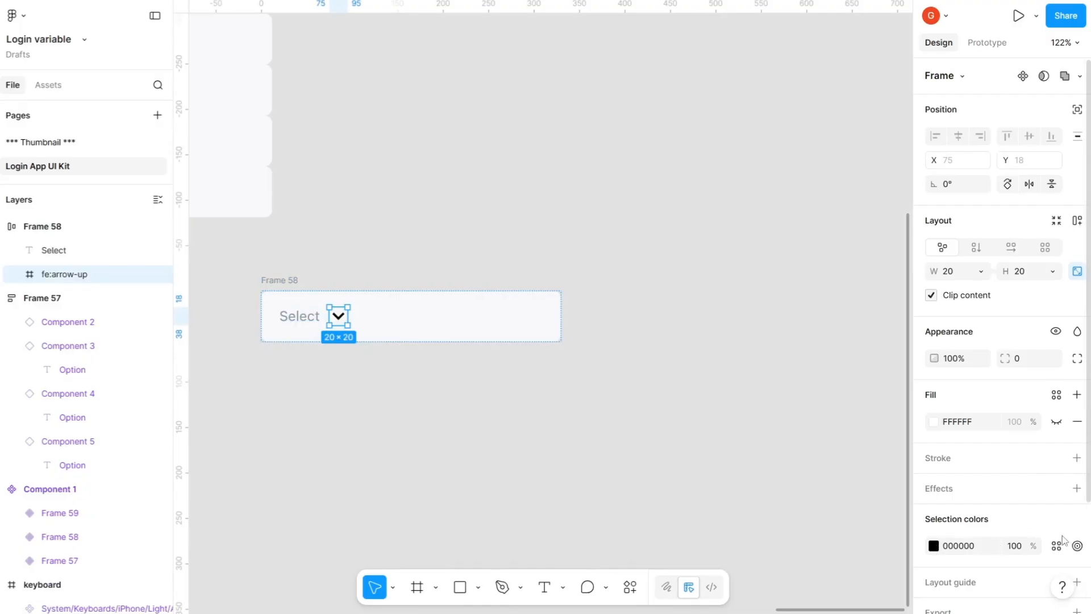
pyautogui.click(1056, 546)
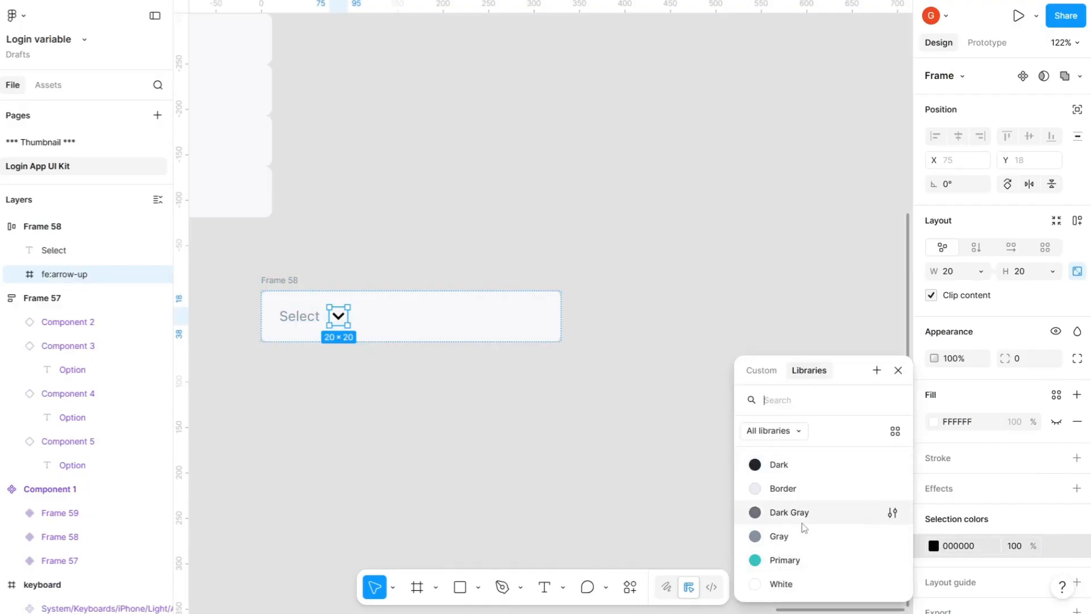
pyautogui.click(802, 536)
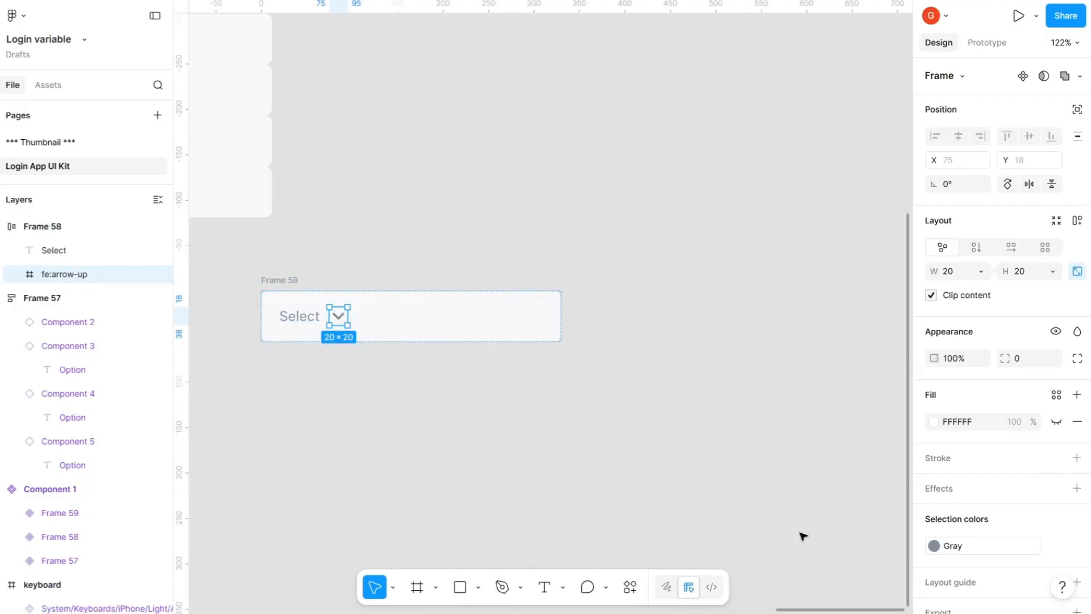
# Set the Select text's width to fill the container and move the whole Select frame up and right, beside the option stack
pyautogui.click(308, 328)
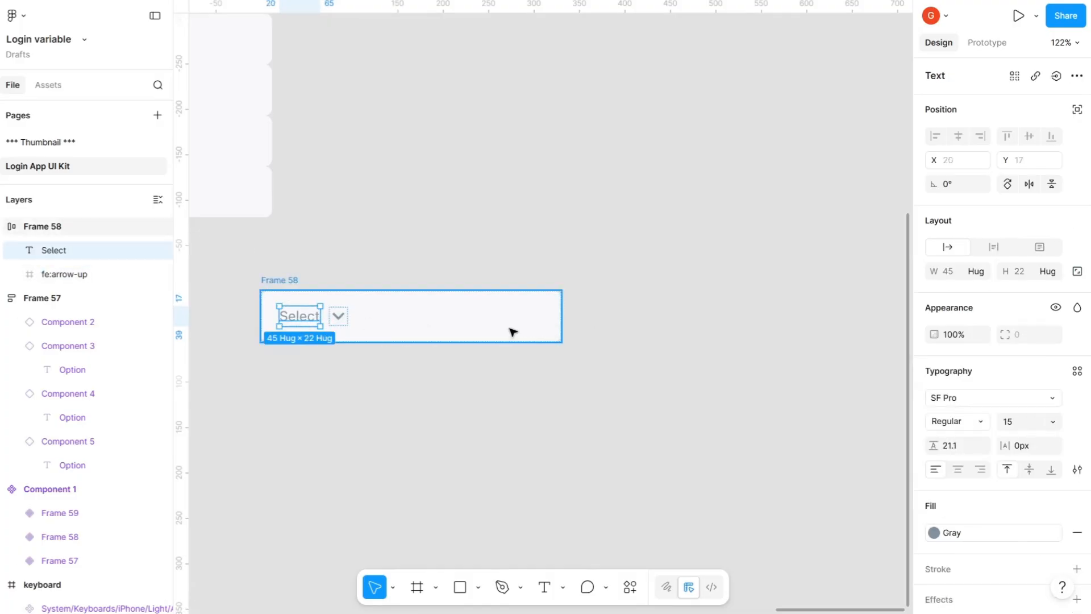
pyautogui.click(988, 276)
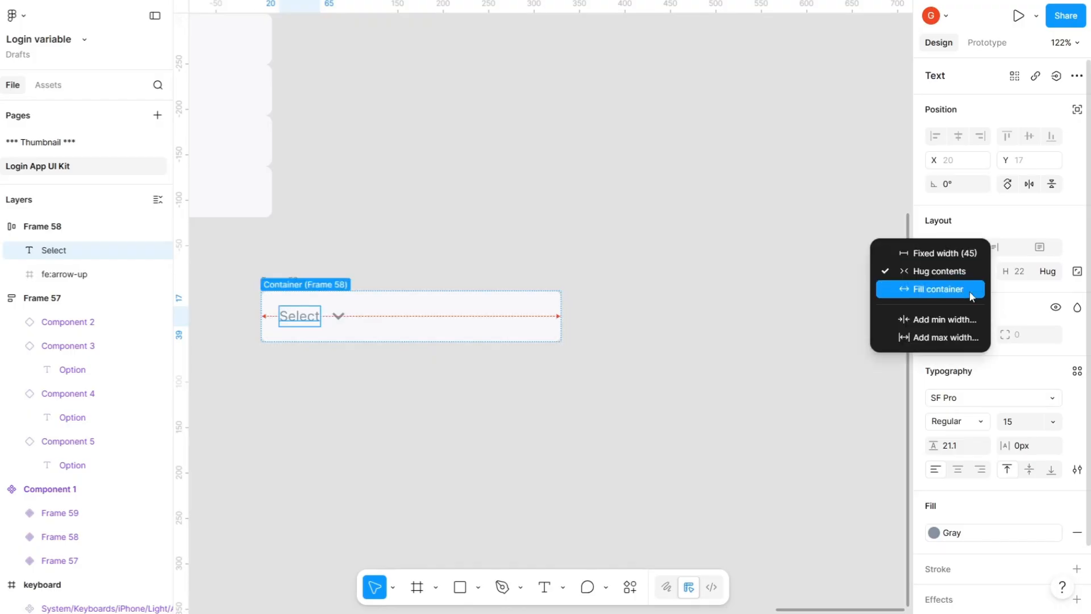
pyautogui.click(971, 296)
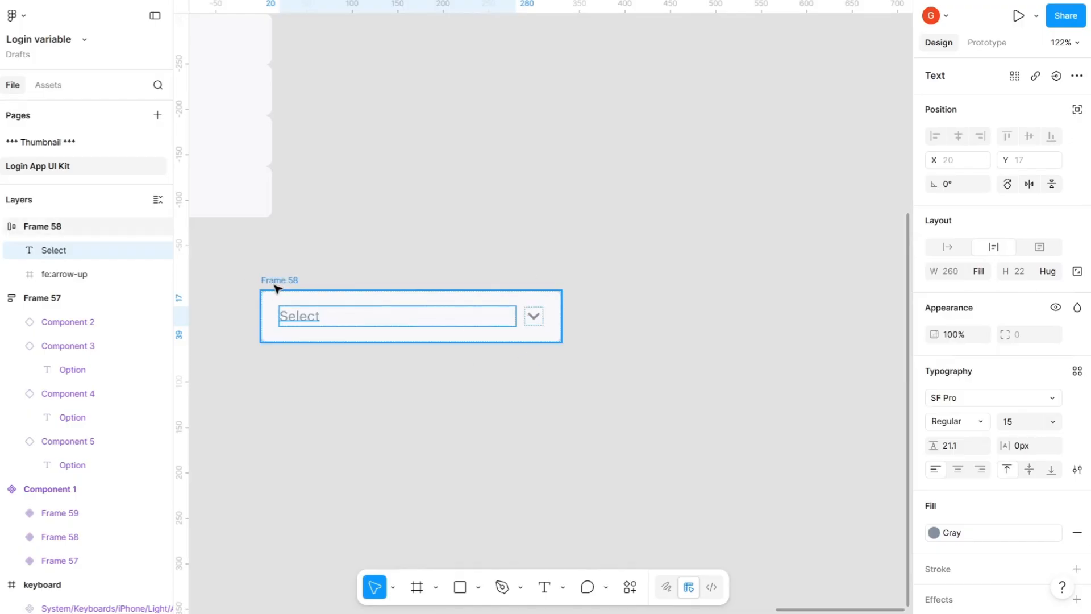
pyautogui.moveTo(278, 280); pyautogui.dragTo(484, 188)
pyautogui.scroll(-3, 551, 236)
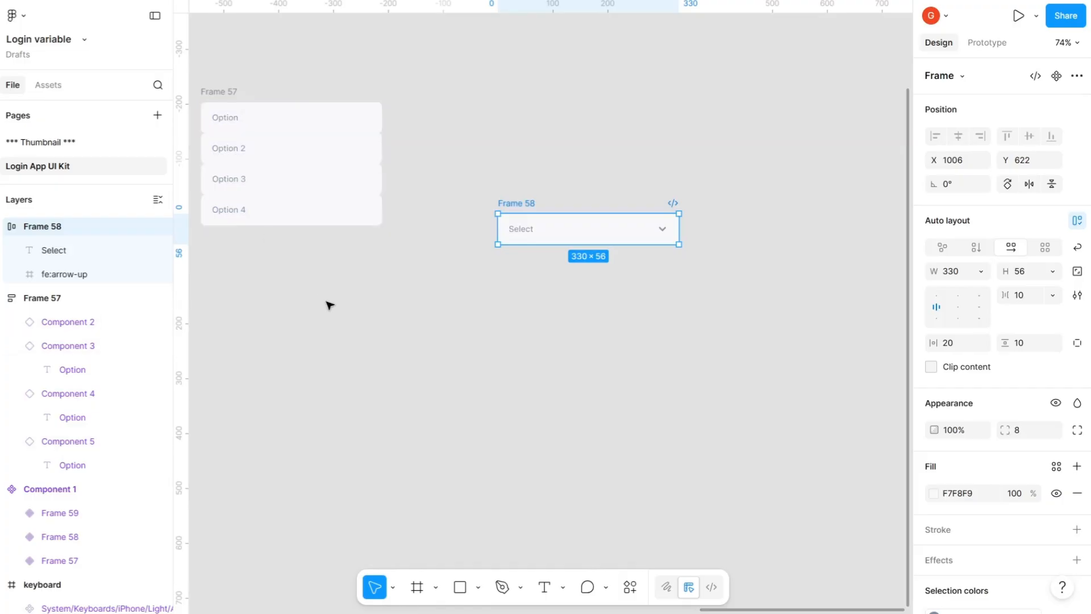
# Add an On tap interaction to the Select frame that opens Frame 57 as an overlay
pyautogui.click(987, 42)
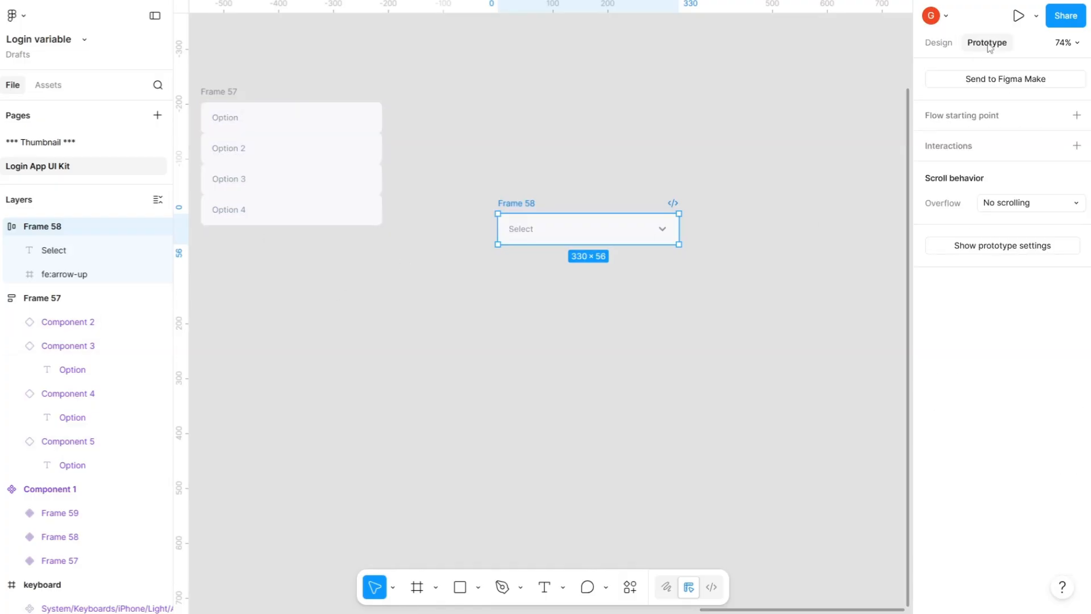
pyautogui.click(1077, 146)
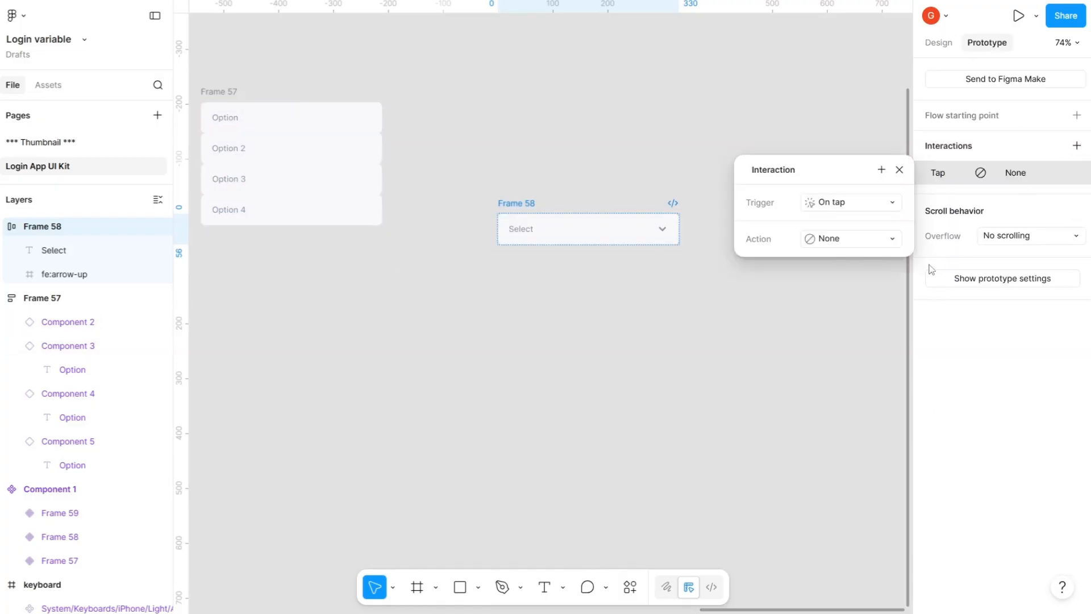
pyautogui.moveTo(786, 207); pyautogui.dragTo(746, 206)
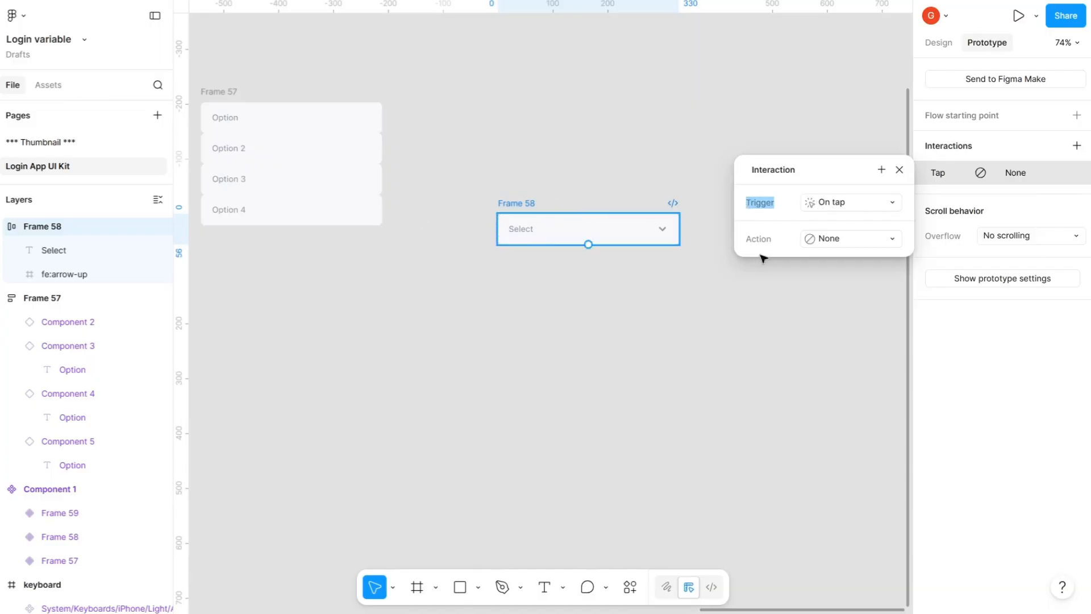
pyautogui.click(851, 240)
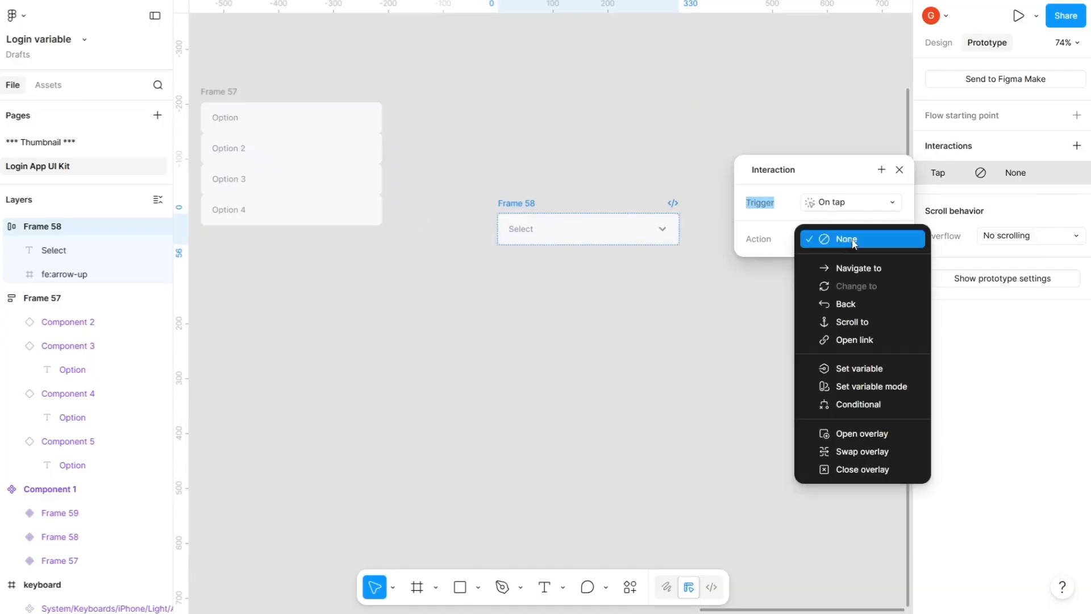
pyautogui.click(850, 437)
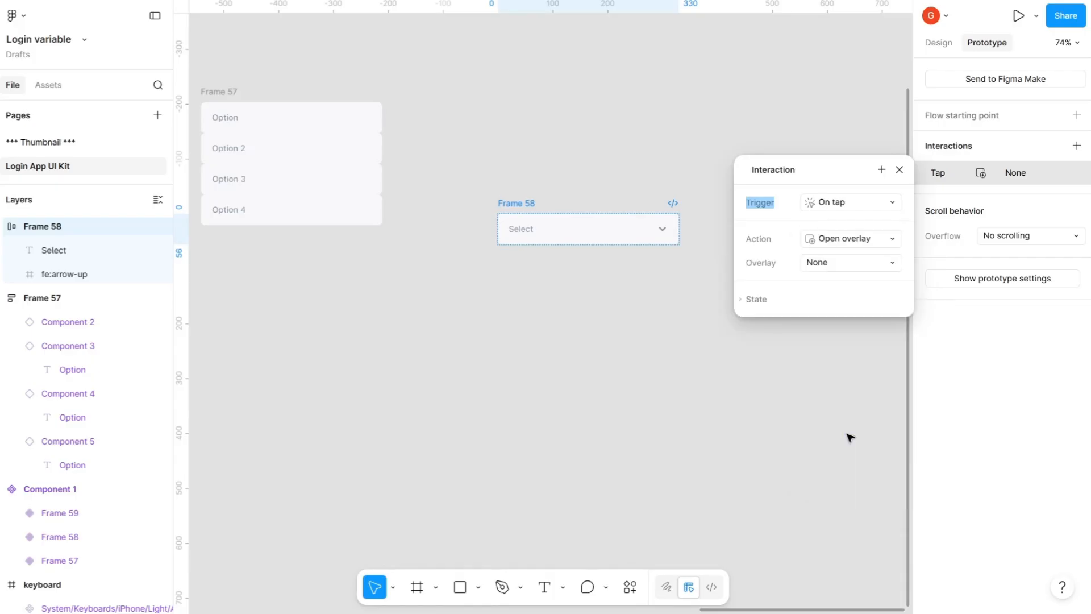
pyautogui.click(779, 262)
pyautogui.click(857, 269)
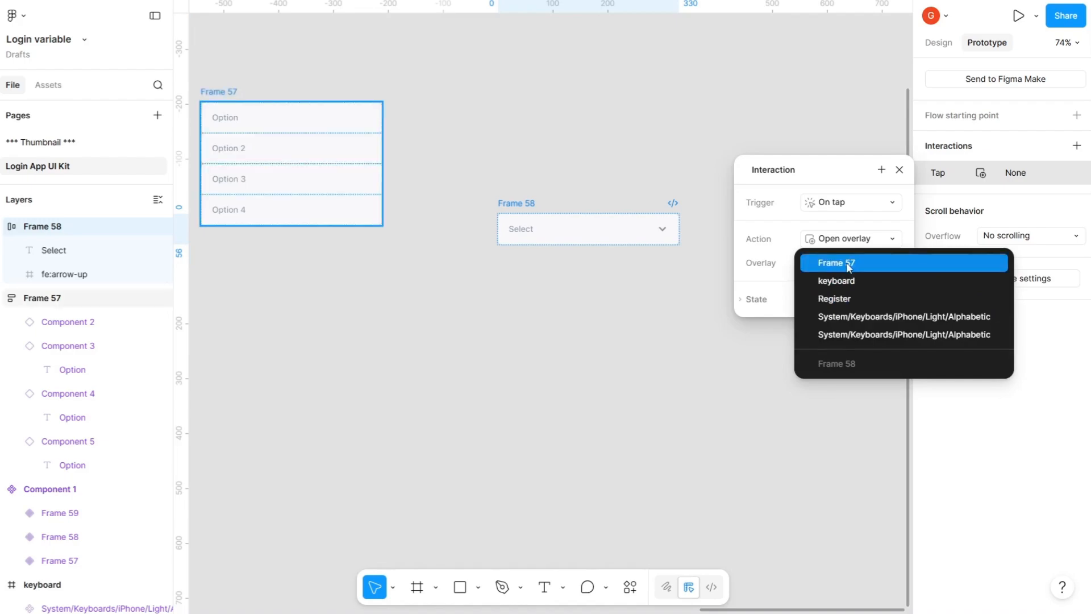
pyautogui.click(850, 265)
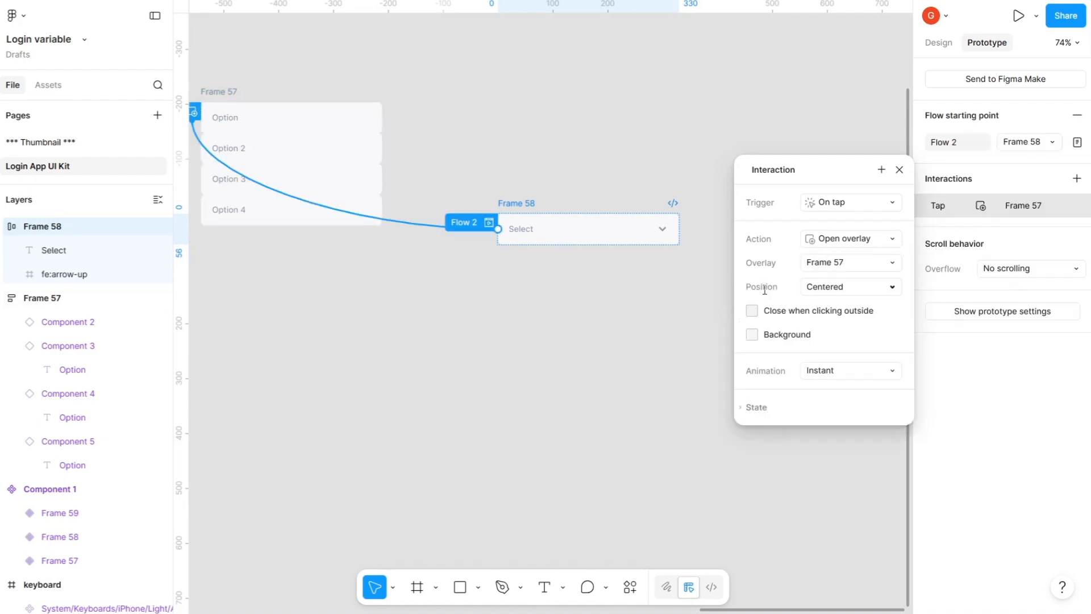
# Set the overlay position to Manual, place the option list just below the Select field, and enable closing when clicking outside
pyautogui.click(870, 287)
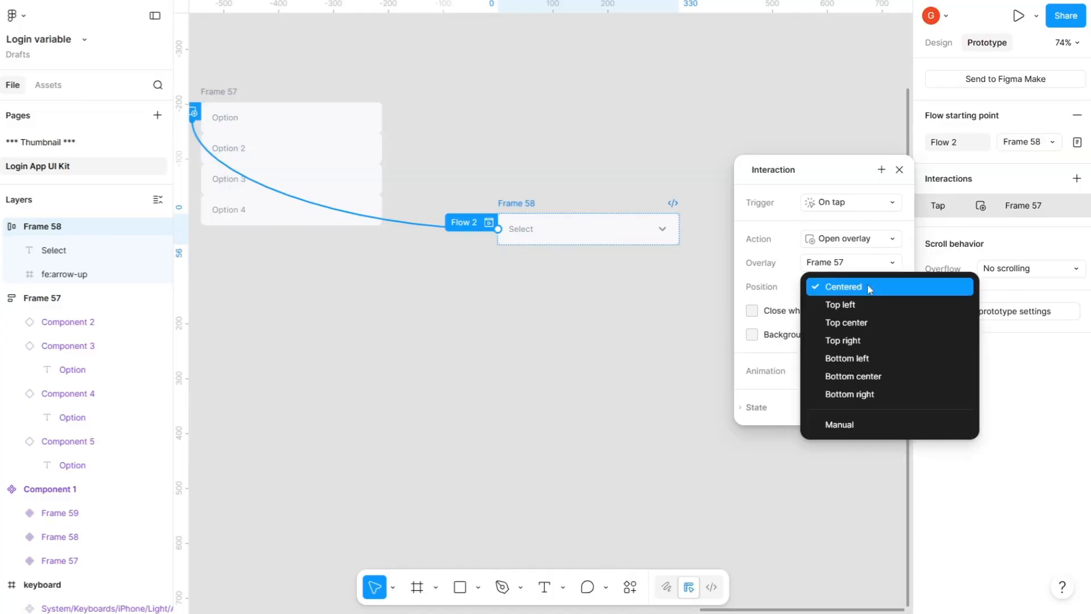
pyautogui.click(878, 424)
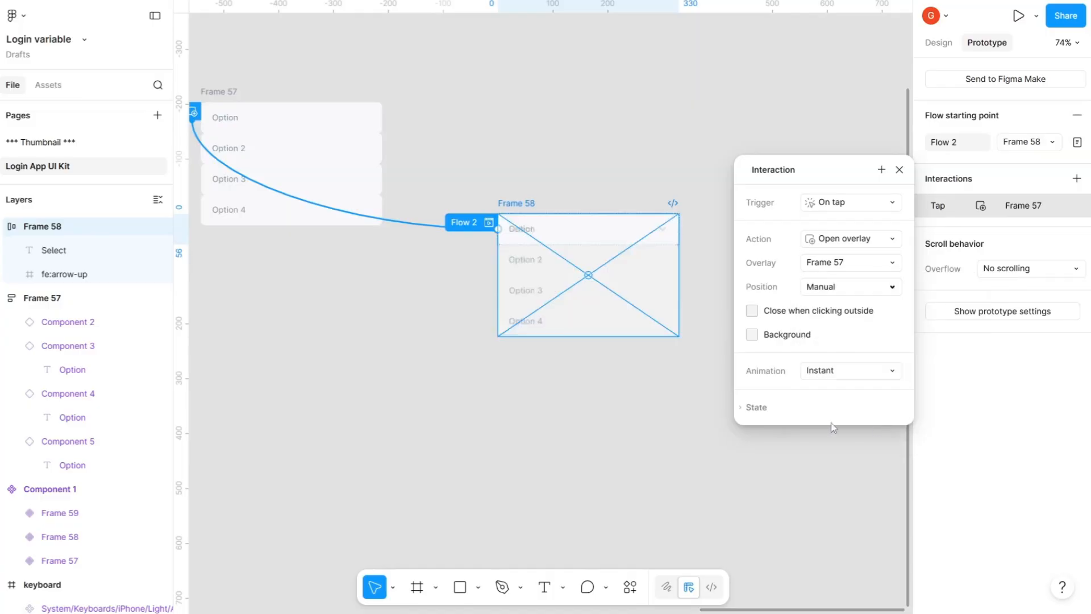
pyautogui.moveTo(568, 259); pyautogui.dragTo(568, 292)
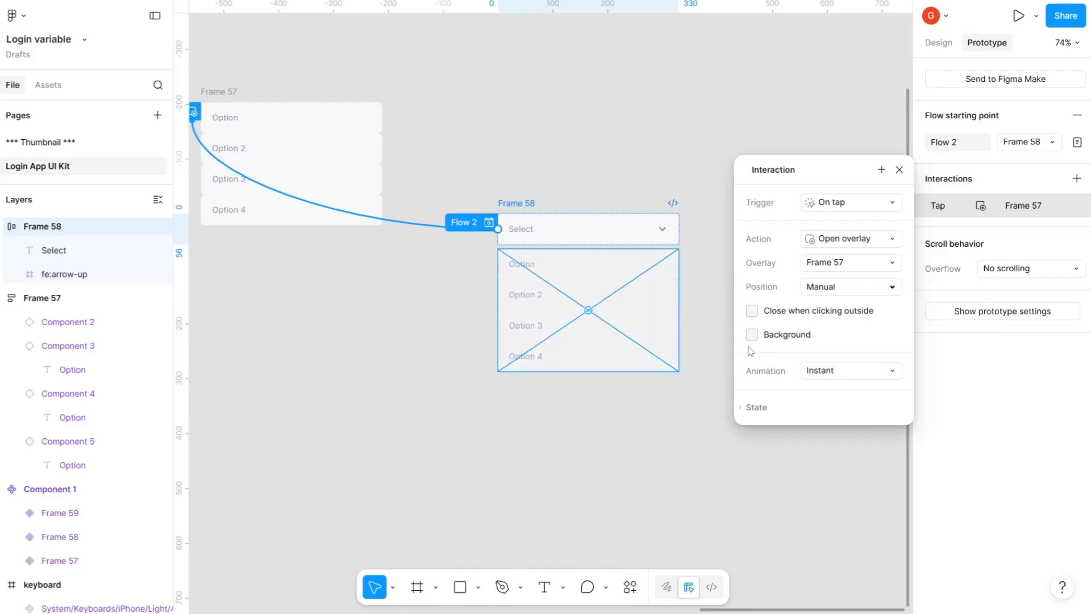
pyautogui.click(779, 315)
pyautogui.click(900, 170)
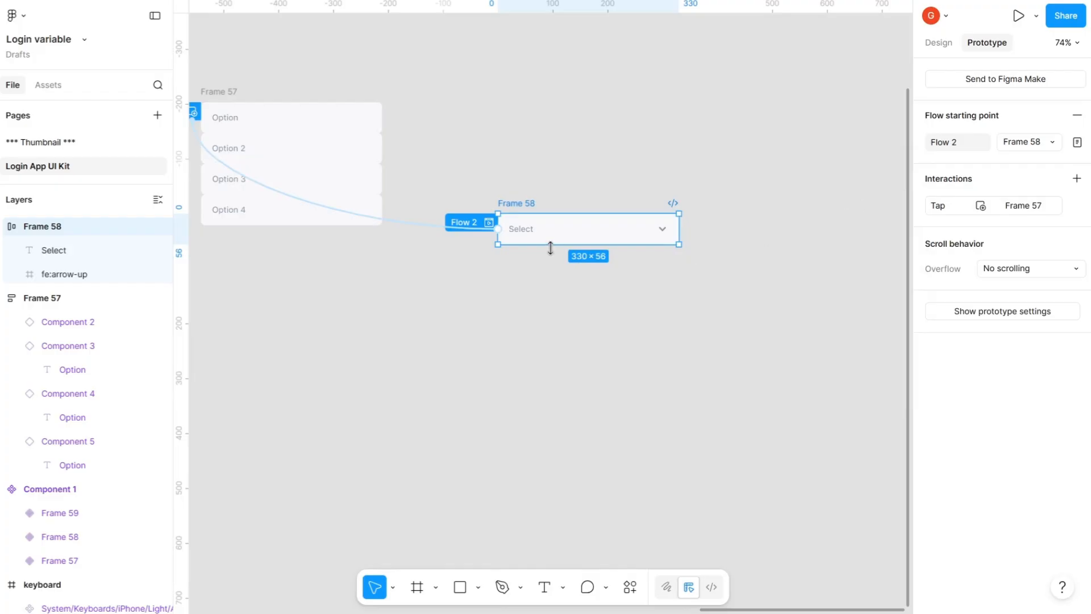
# Move the Select frame onto the Register screen below the Last Name field, at about X 22, Y 489
pyautogui.click(591, 189)
pyautogui.hscroll(-3, 595, 198)
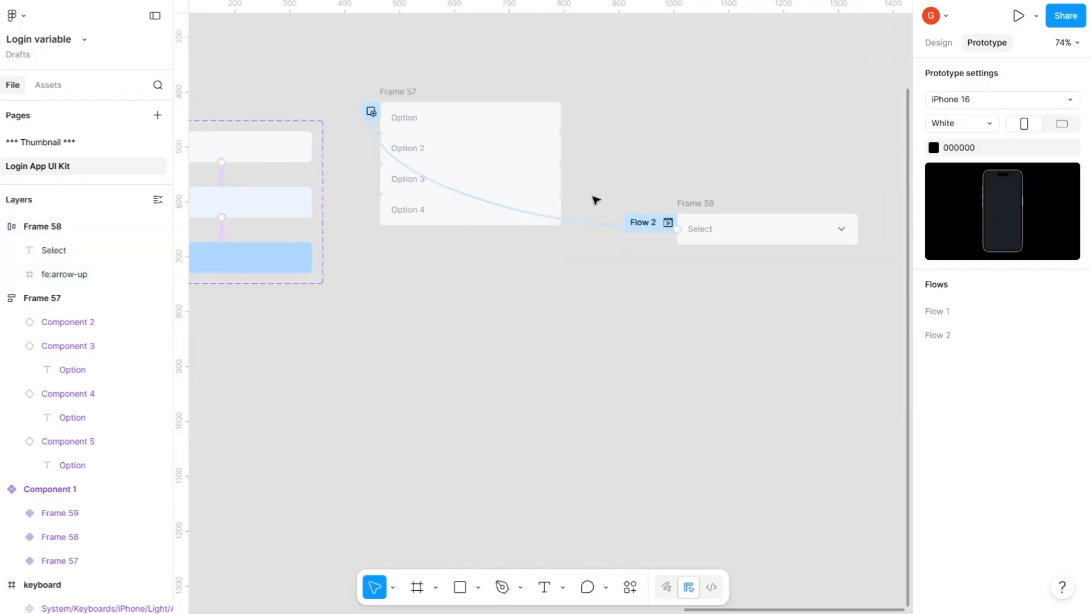
pyautogui.click(937, 43)
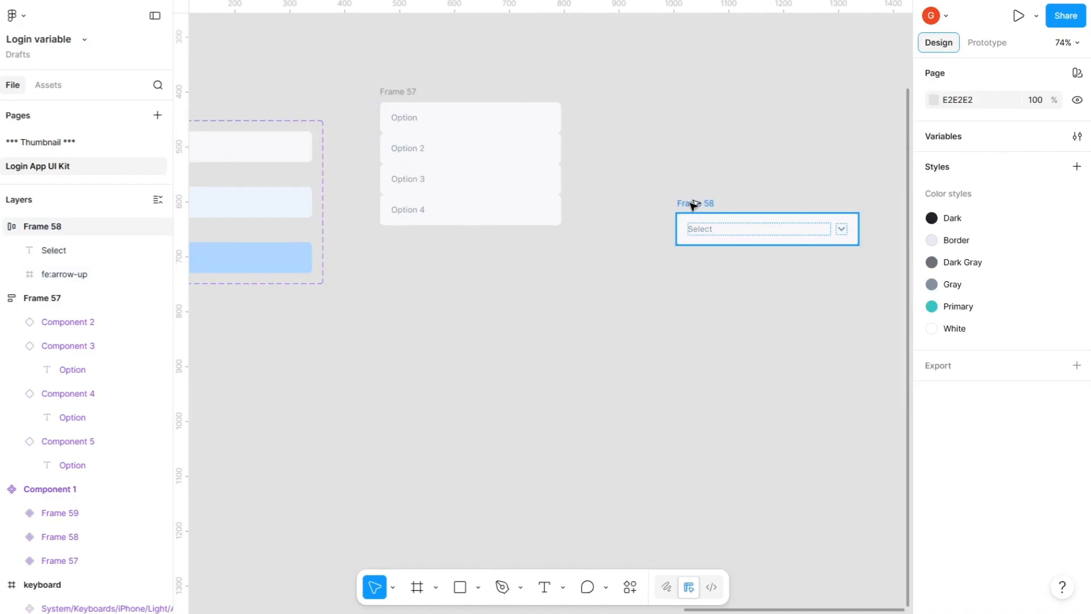
pyautogui.moveTo(694, 204); pyautogui.dragTo(347, 148)
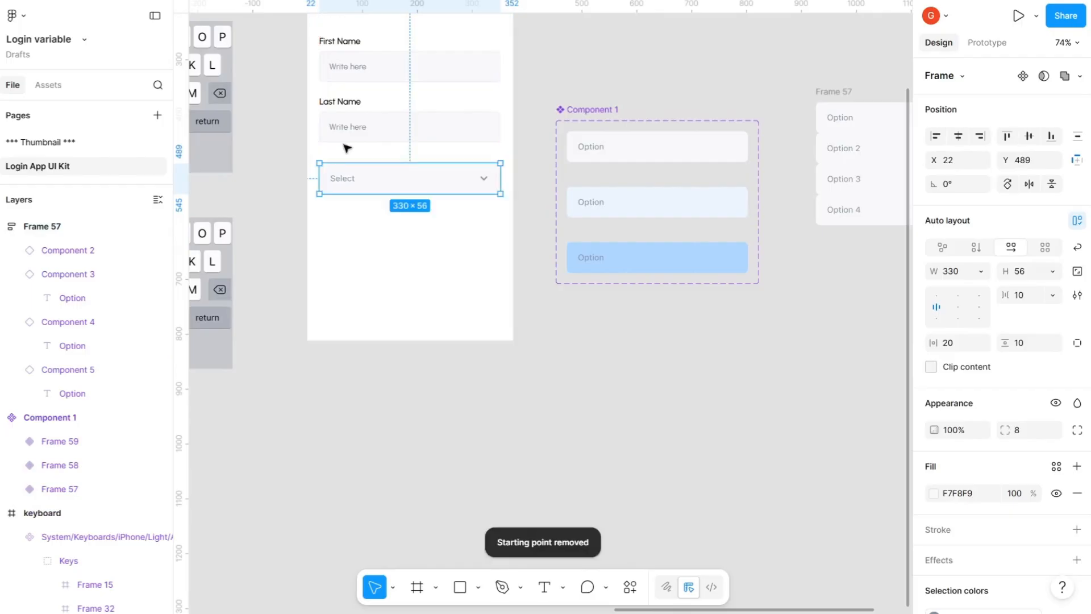
# Preview the Register screen, open the Select dropdown, and test the hover and pressed states of its options
pyautogui.scroll(3, 350, 142)
pyautogui.click(326, 64)
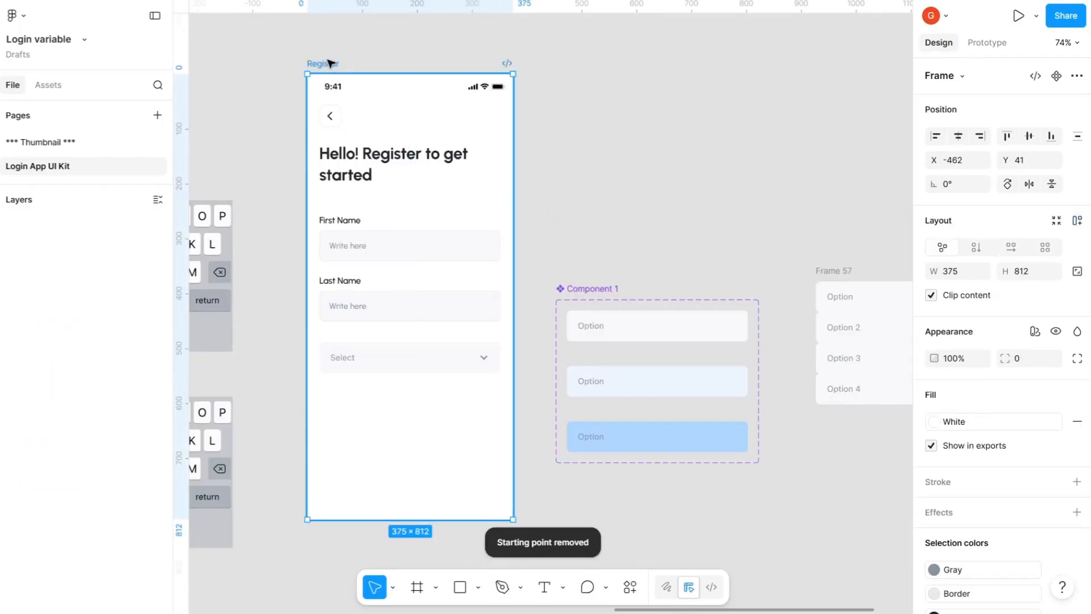
pyautogui.hotkey('shift', 'space')
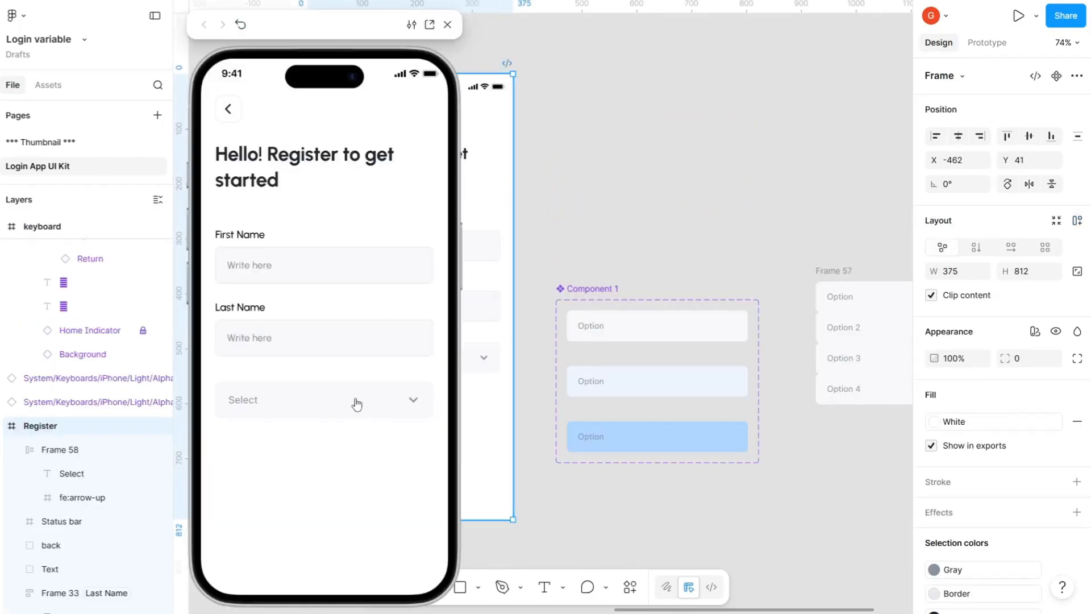
pyautogui.click(357, 404)
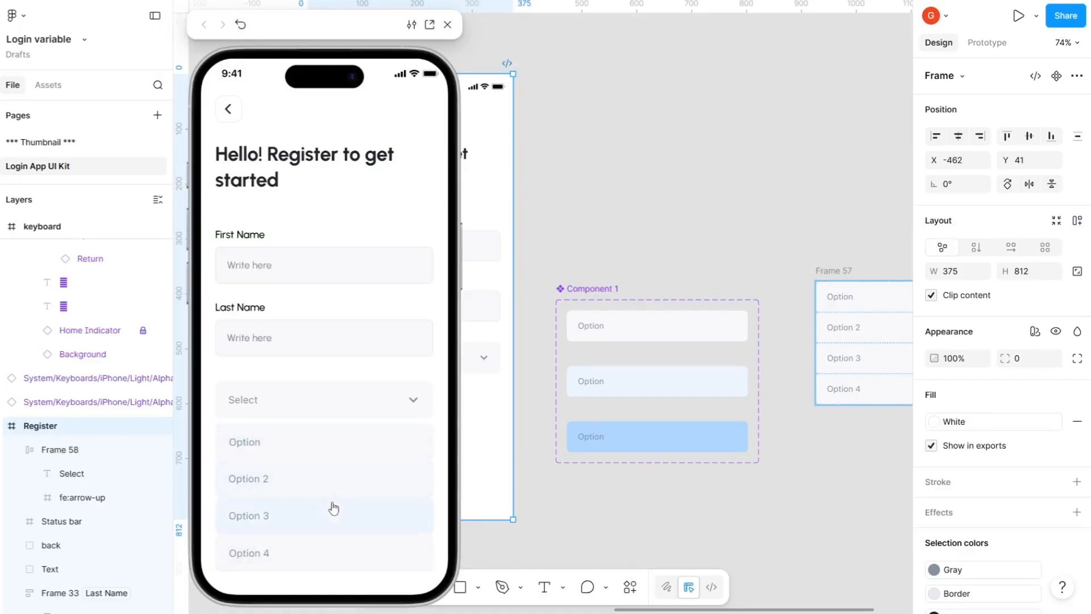
pyautogui.click(324, 481)
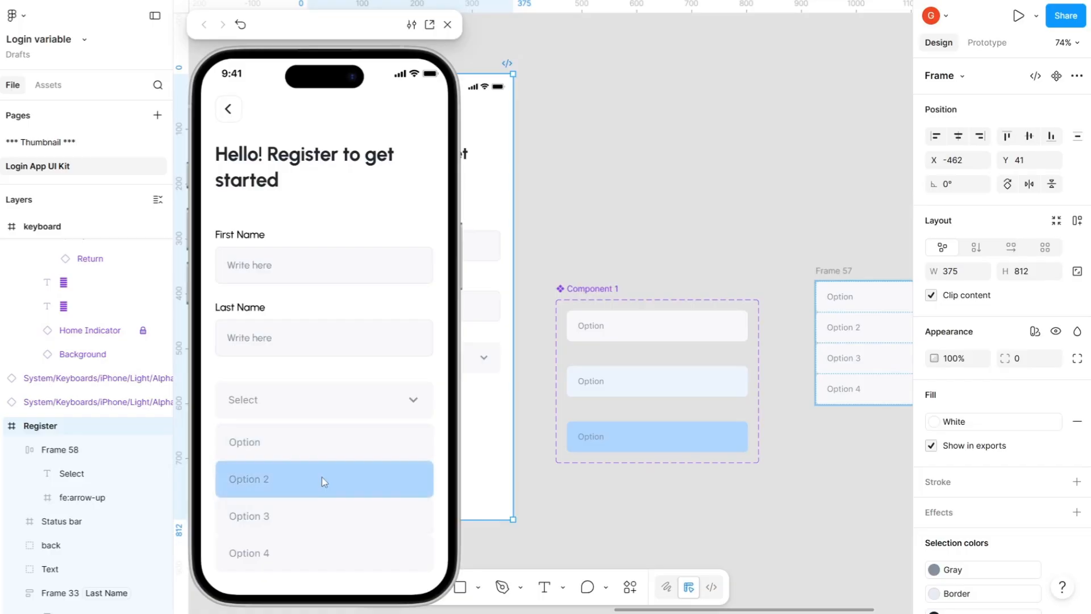
pyautogui.click(324, 482)
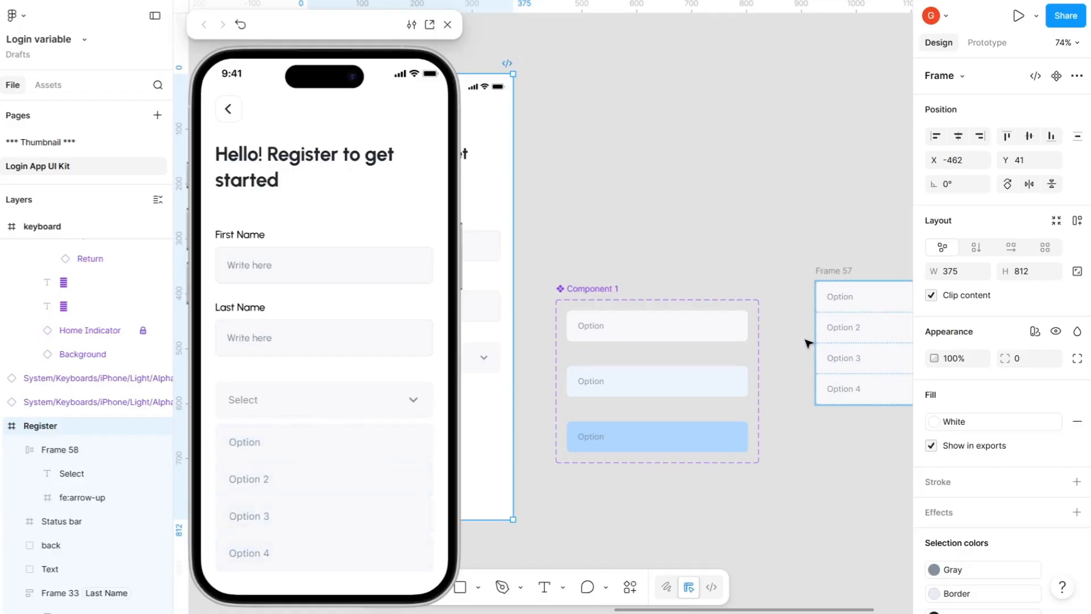
# Set the corner radius of all four option instances in Frame 57 to 0 and close the preview
pyautogui.hscroll(5, 808, 343)
pyautogui.click(777, 334)
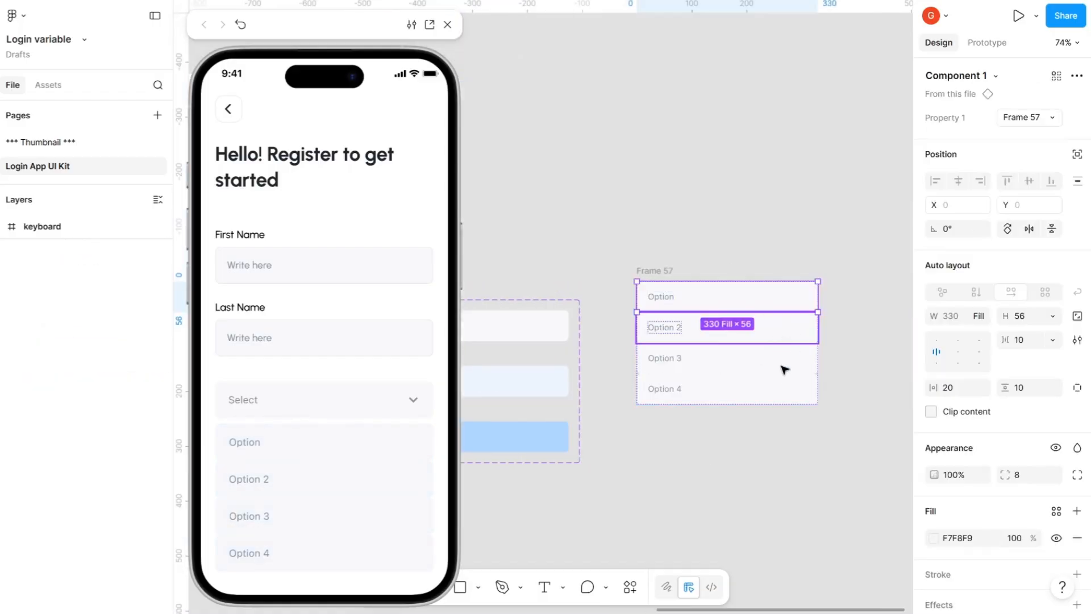
pyautogui.keyDown('shift'); pyautogui.click(780, 370); pyautogui.keyUp('shift')
pyautogui.keyDown('shift'); pyautogui.click(782, 390); pyautogui.keyUp('shift')
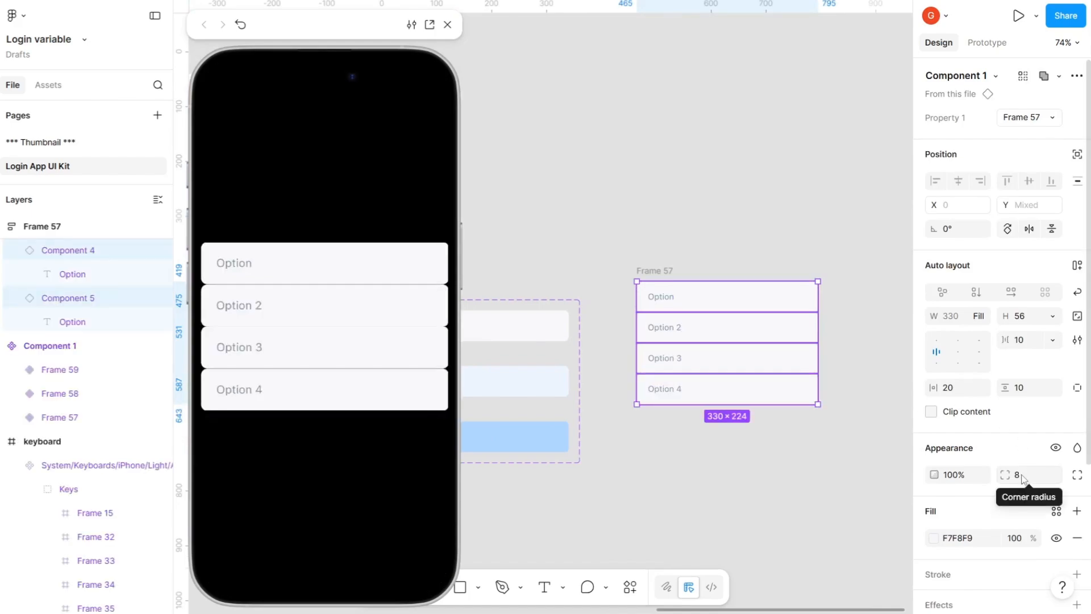
pyautogui.click(1021, 475)
pyautogui.press('BackSpace')
pyautogui.write('0')
pyautogui.press('Return')
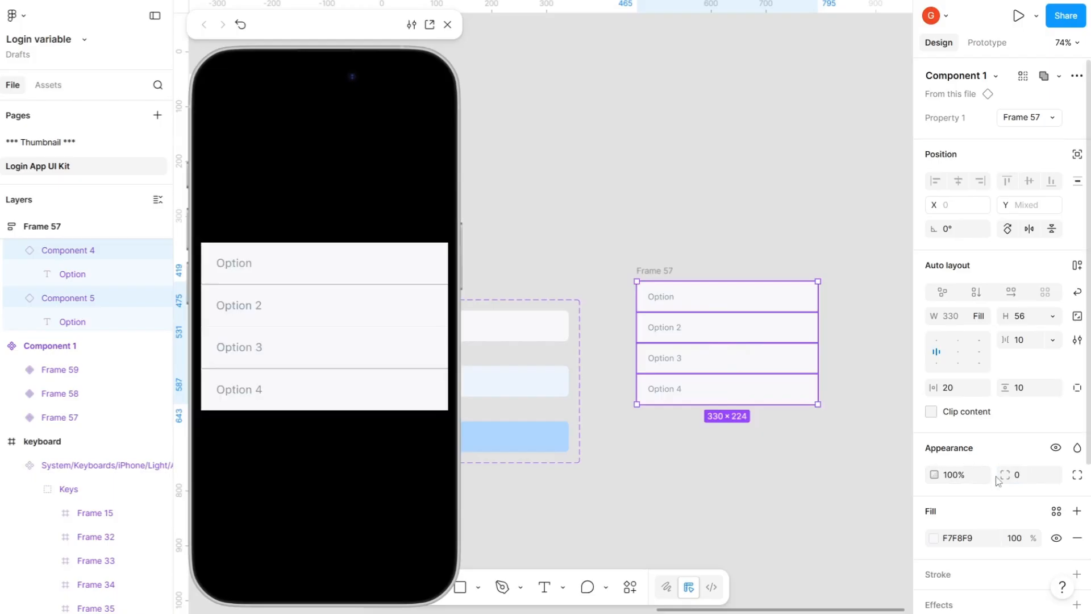
pyautogui.click(449, 25)
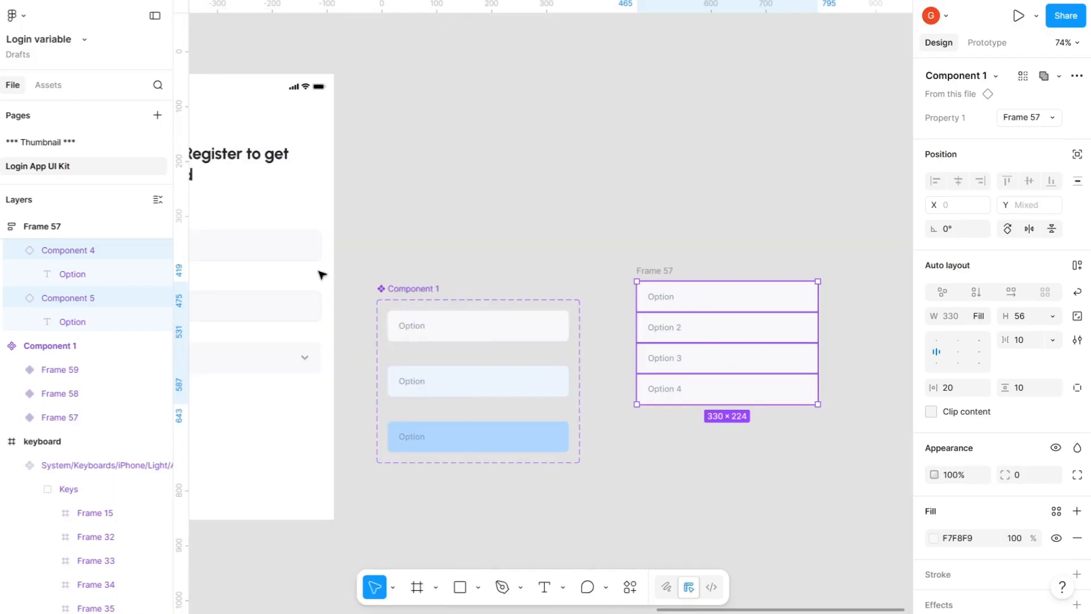
# Preview the Register screen again and check the square-cornered option list under the Select field
pyautogui.hscroll(-5, 322, 275)
pyautogui.click(324, 66)
pyautogui.hotkey('shift', 'space')
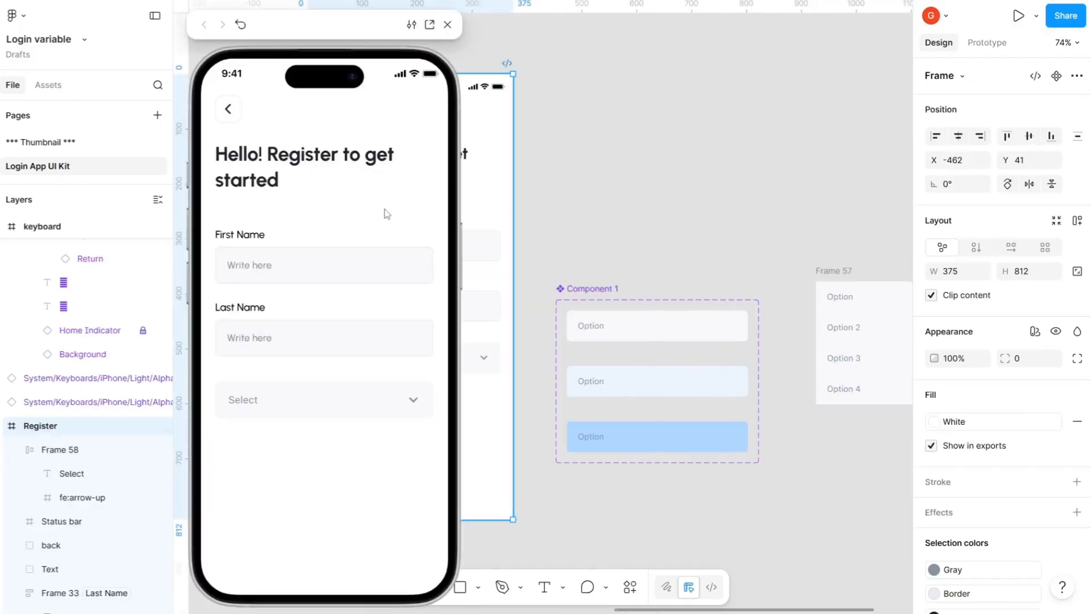
pyautogui.click(318, 406)
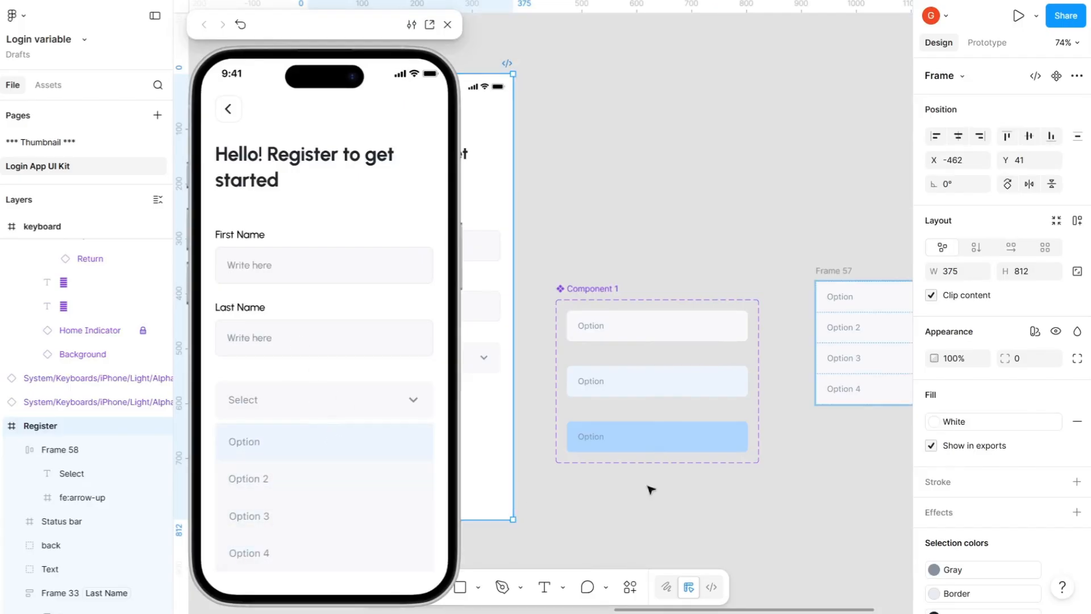
pyautogui.click(779, 467)
pyautogui.hscroll(5, 778, 468)
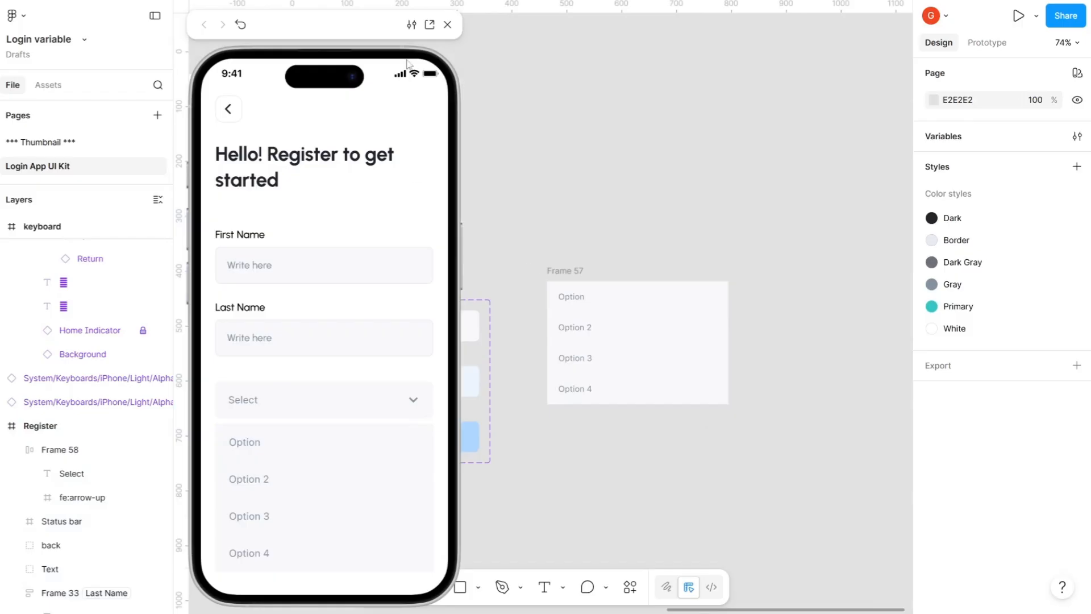
pyautogui.click(448, 25)
# Move the Select frame out of the Register screen to just above the Frame 57 option stack
pyautogui.hscroll(2, 712, 367)
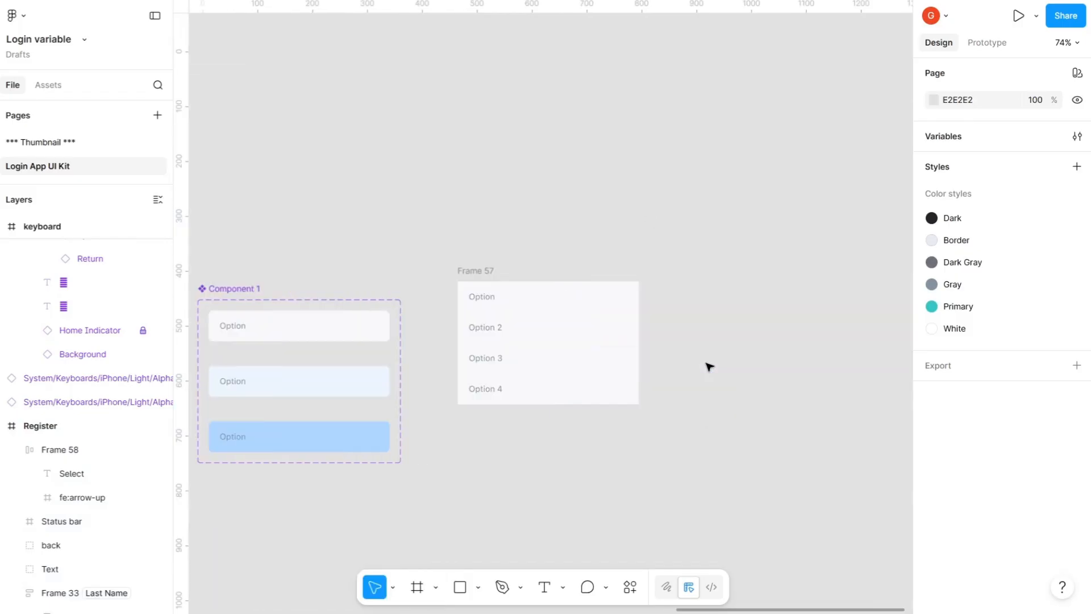
pyautogui.hscroll(2, 707, 416)
pyautogui.hscroll(4, 706, 416)
pyautogui.hscroll(-4, 665, 427)
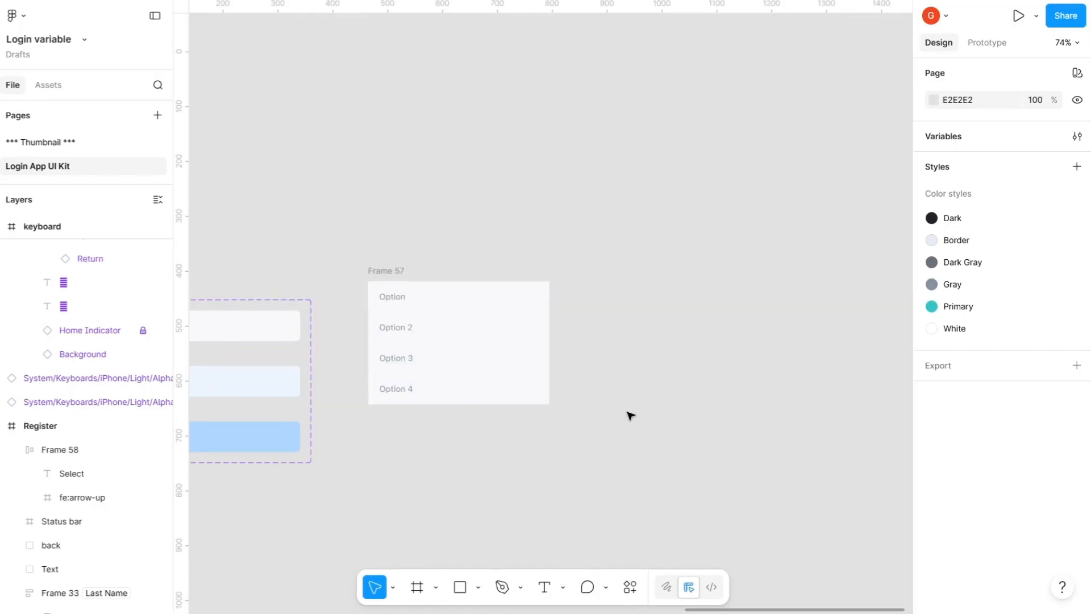
pyautogui.hscroll(2, 628, 416)
pyautogui.hscroll(-8, 629, 415)
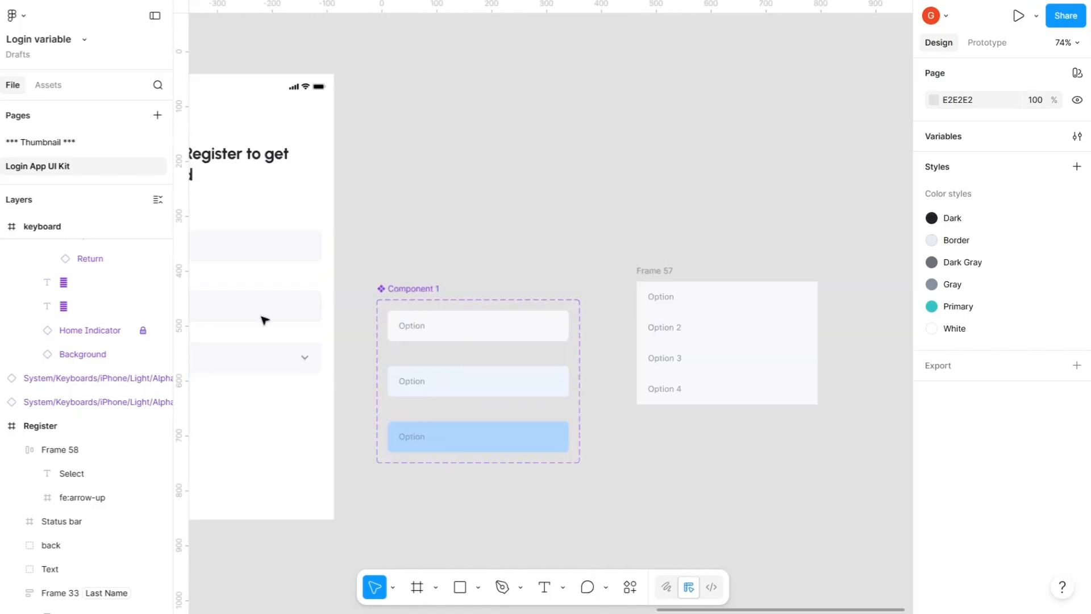
pyautogui.moveTo(601, 287); pyautogui.dragTo(759, 237)
# Add an On tap interaction with the Close overlay action to all four options in Frame 57
pyautogui.moveTo(835, 430); pyautogui.dragTo(641, 284)
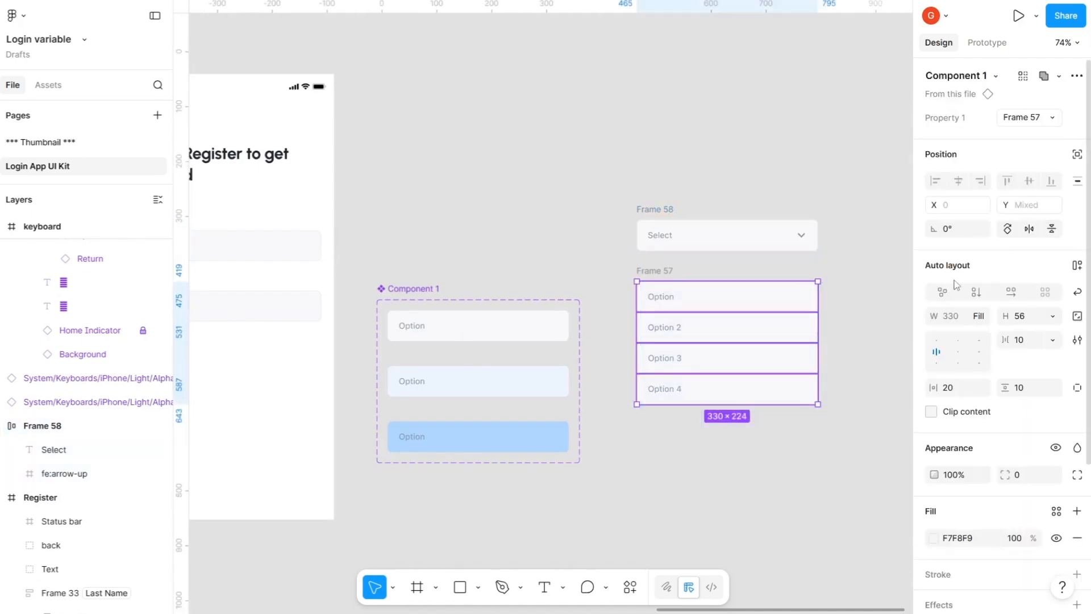
pyautogui.click(1000, 43)
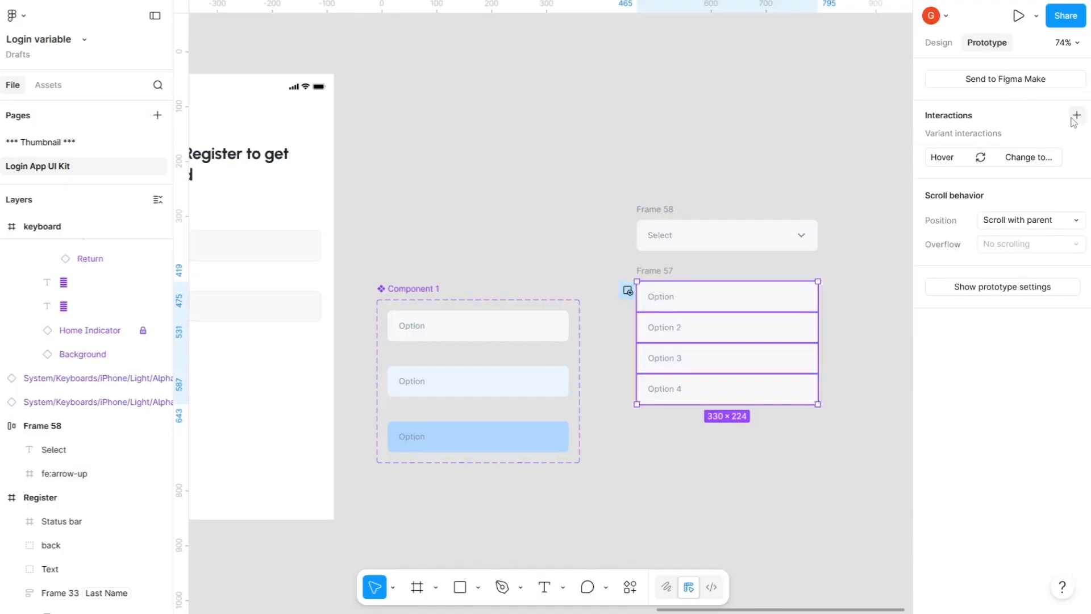
pyautogui.click(1040, 164)
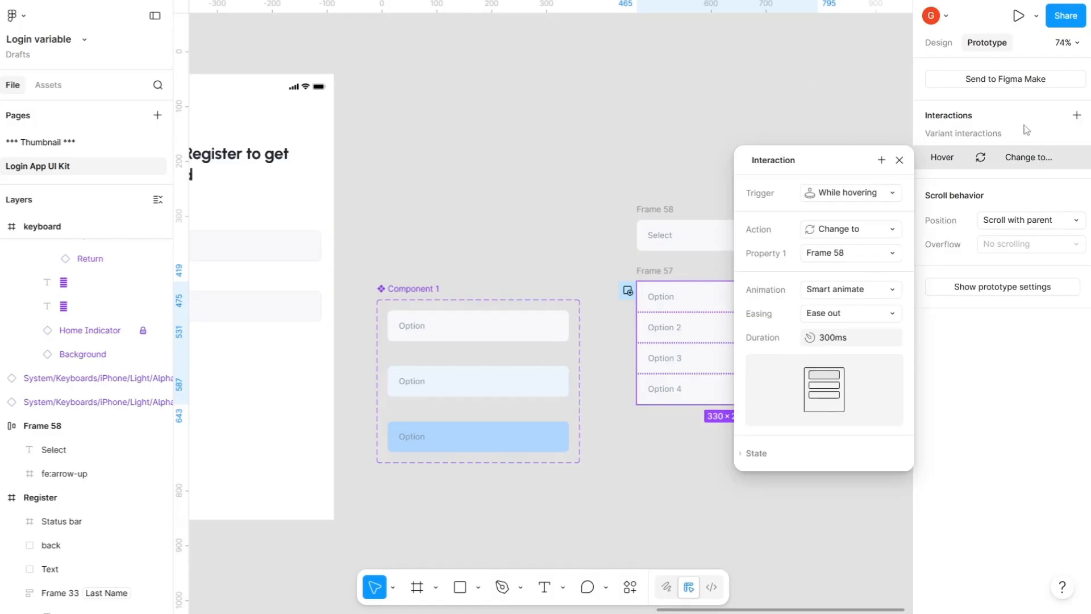
pyautogui.click(1074, 115)
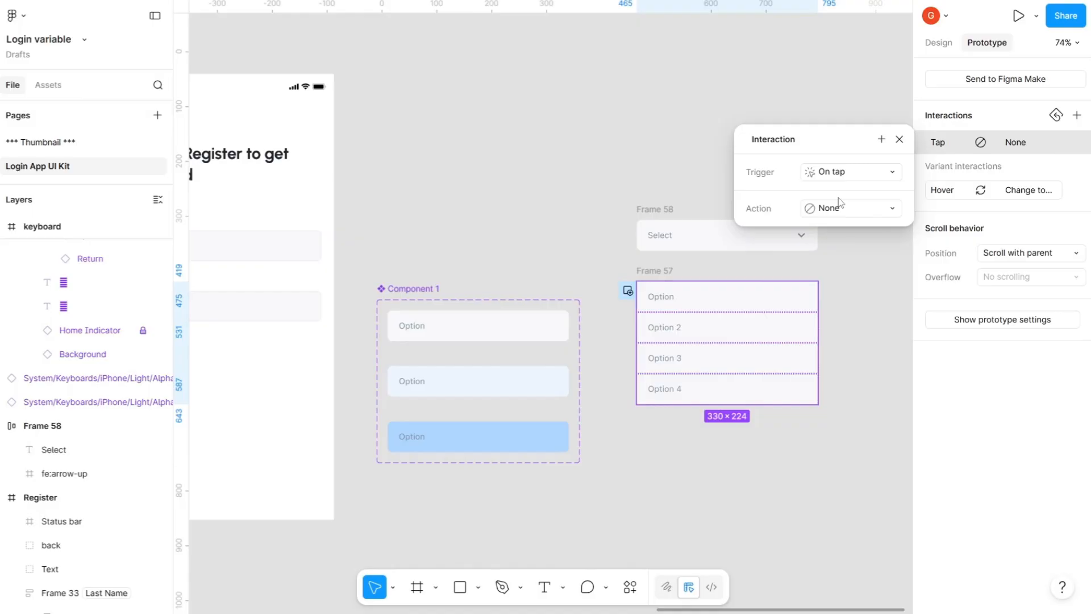
pyautogui.click(859, 201)
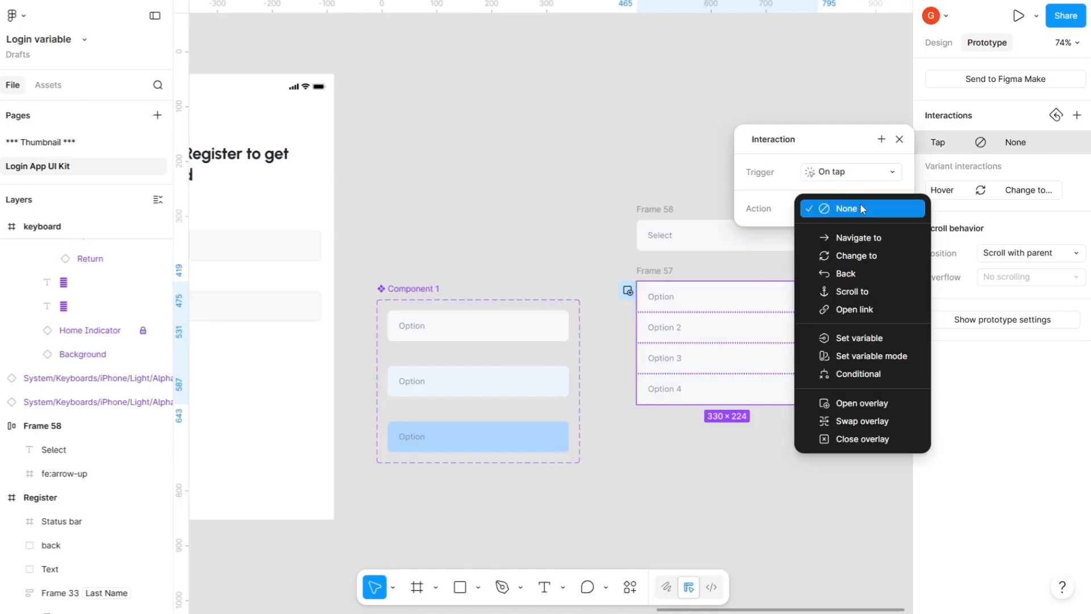
pyautogui.click(879, 443)
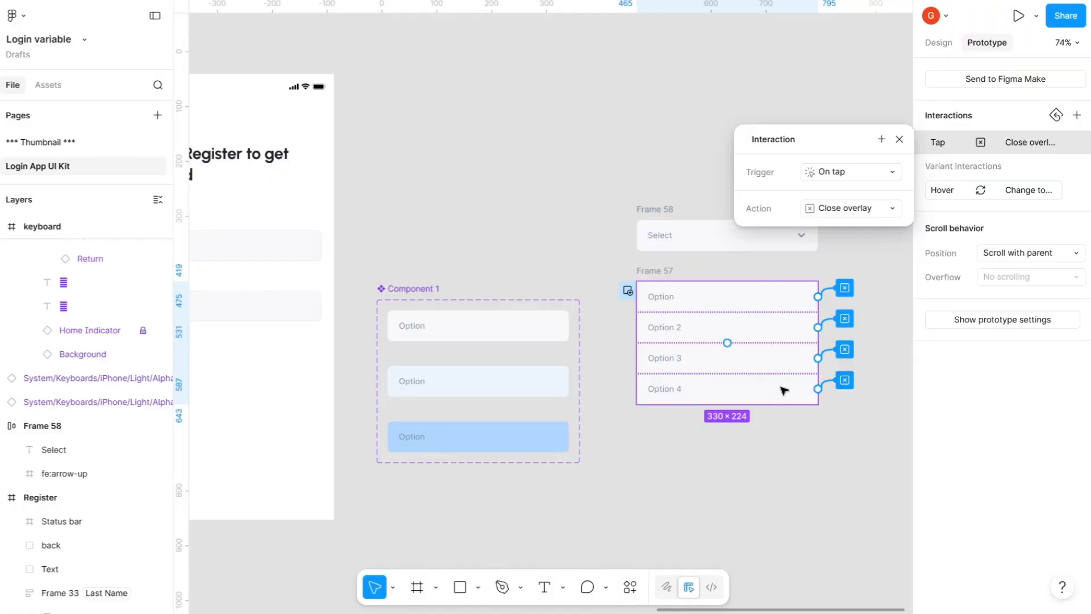
# Move the Select frame back into the Register screen, just below the Last Name field
pyautogui.hscroll(-2, 474, 151)
pyautogui.hscroll(3, 510, 206)
pyautogui.click(510, 206)
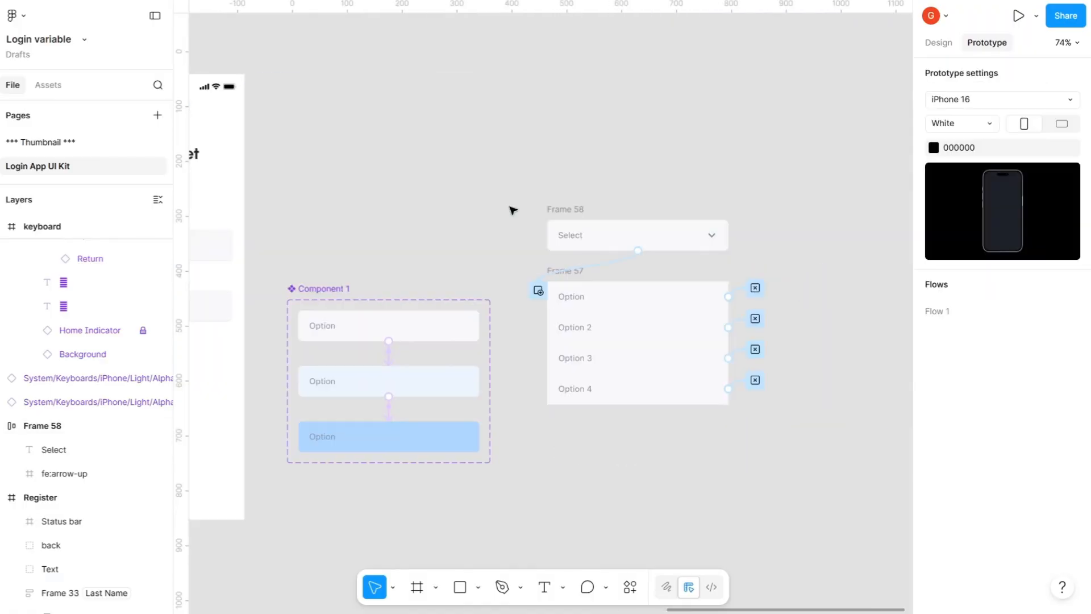
pyautogui.hscroll(-2, 509, 207)
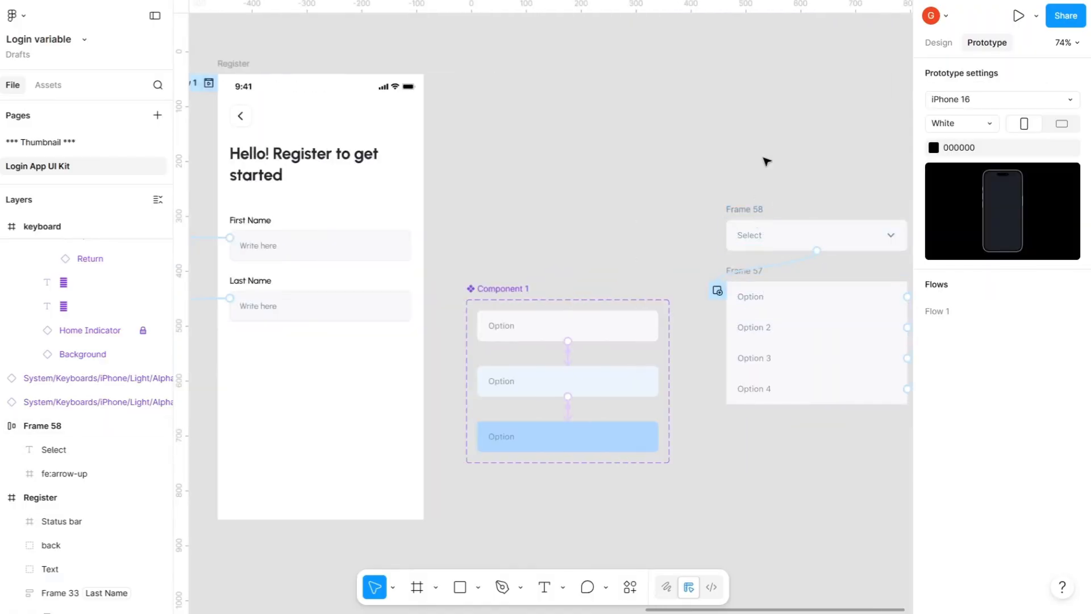
pyautogui.click(746, 212)
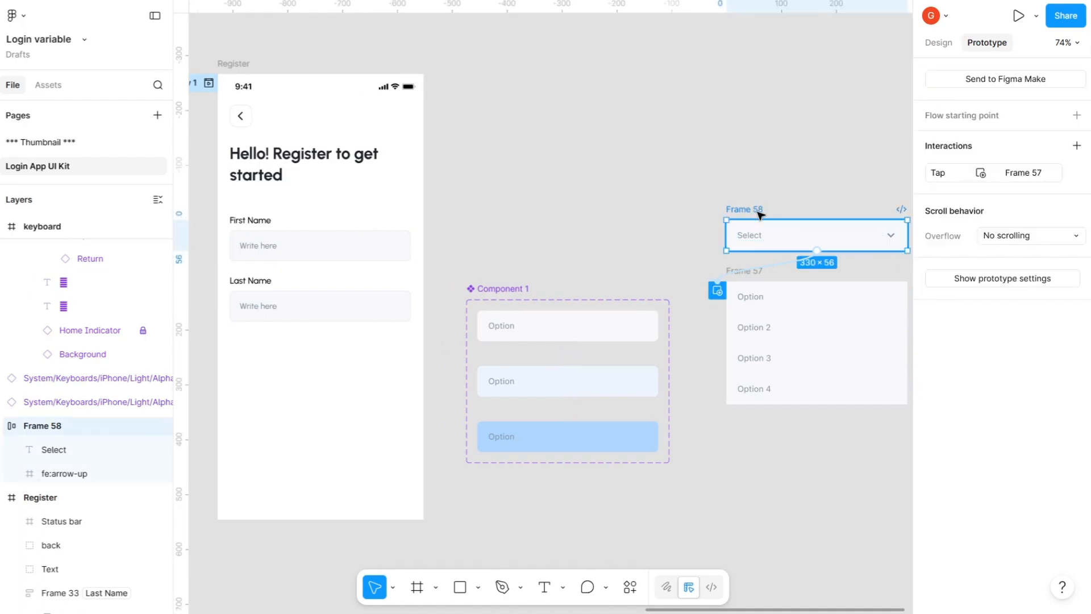
pyautogui.moveTo(758, 219)
pyautogui.mouseDown()
pyautogui.moveTo(377, 285)
pyautogui.moveTo(273, 373)
pyautogui.moveTo(248, 370)
pyautogui.moveTo(248, 339)
pyautogui.mouseUp()
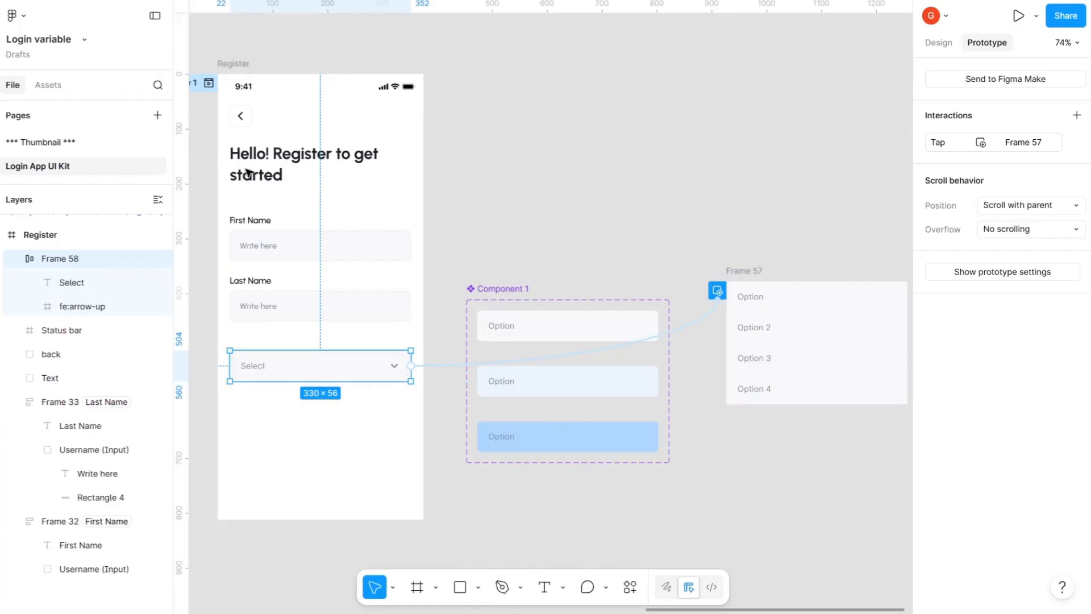
# Preview the Register screen, test opening the Select list and closing it by tapping options, and close the preview
pyautogui.click(236, 63)
pyautogui.hotkey('shift', 'space')
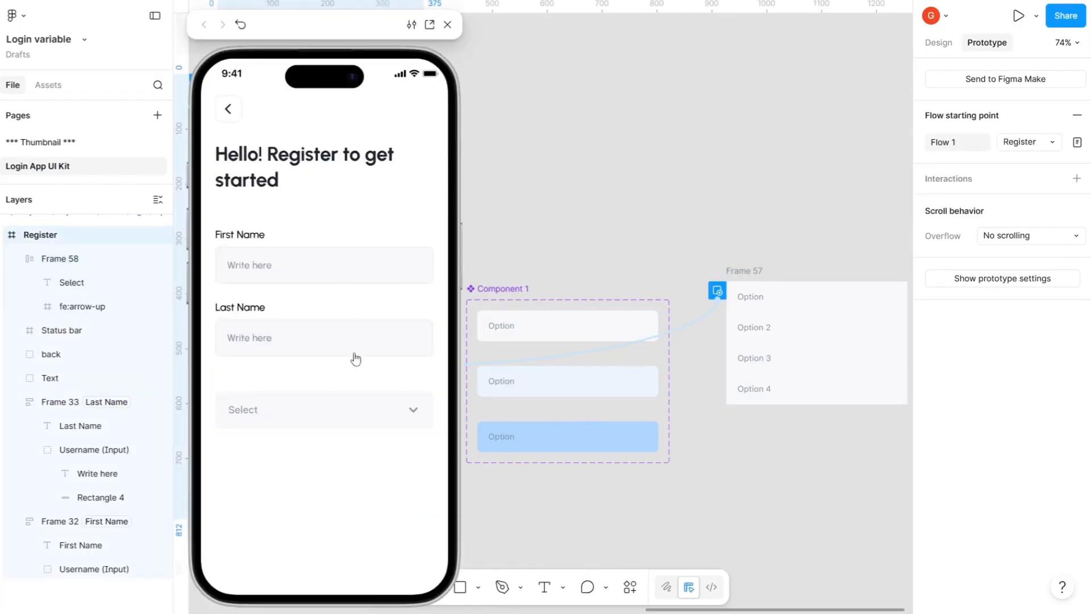
pyautogui.click(392, 414)
pyautogui.click(359, 453)
pyautogui.click(373, 426)
pyautogui.click(363, 504)
pyautogui.click(447, 25)
# Undo the move of the Select frame into the Register screen and clear the selection
pyautogui.hscroll(3, 730, 219)
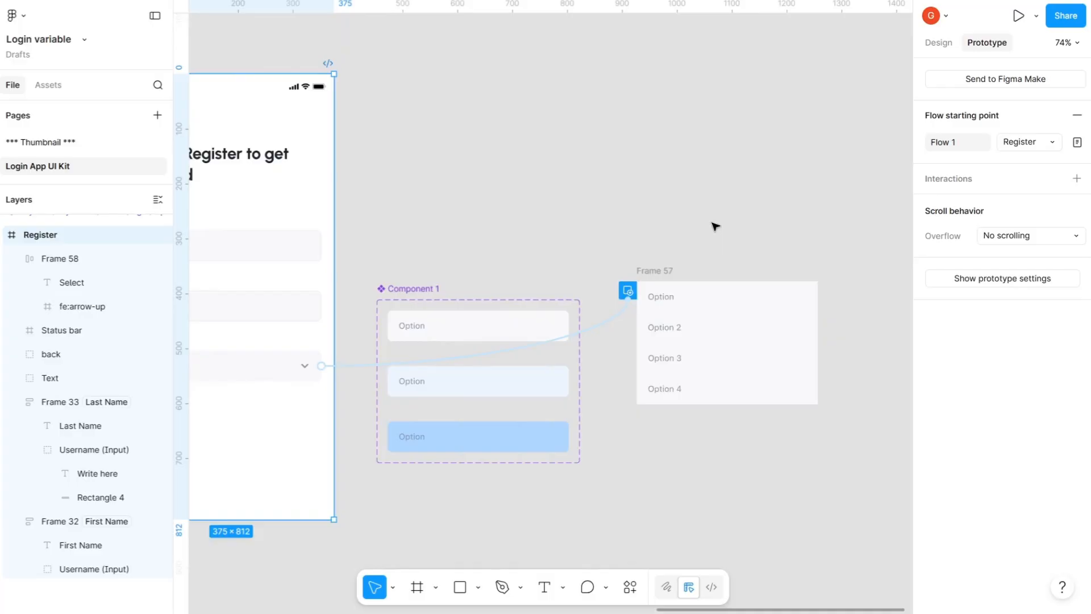
pyautogui.hscroll(3, 715, 227)
pyautogui.hotkey('ctrl', 'z')
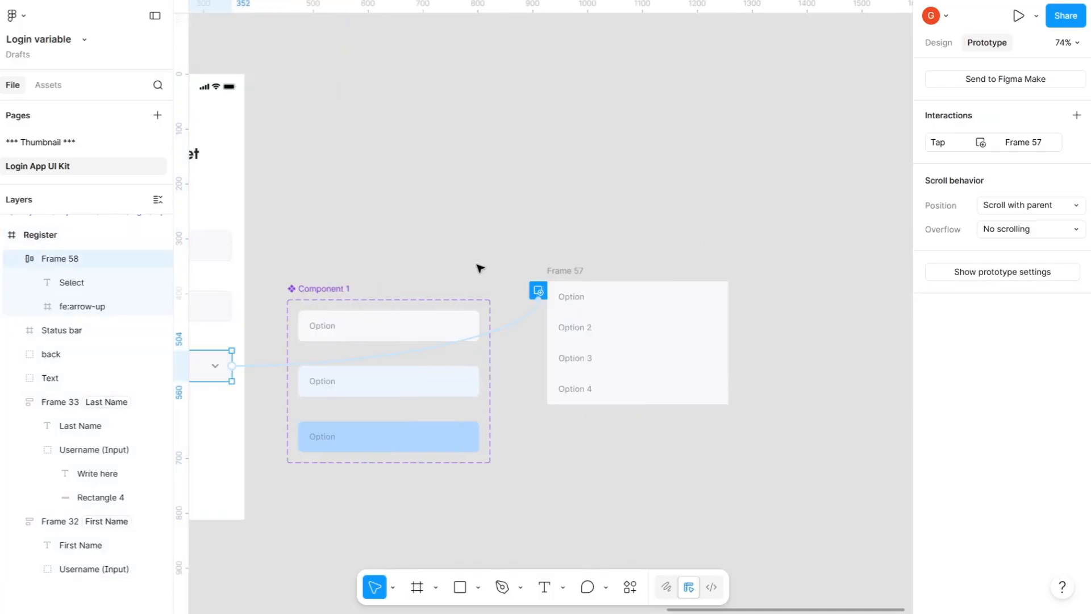
pyautogui.hotkey('ctrl', 'z')
pyautogui.click(742, 190)
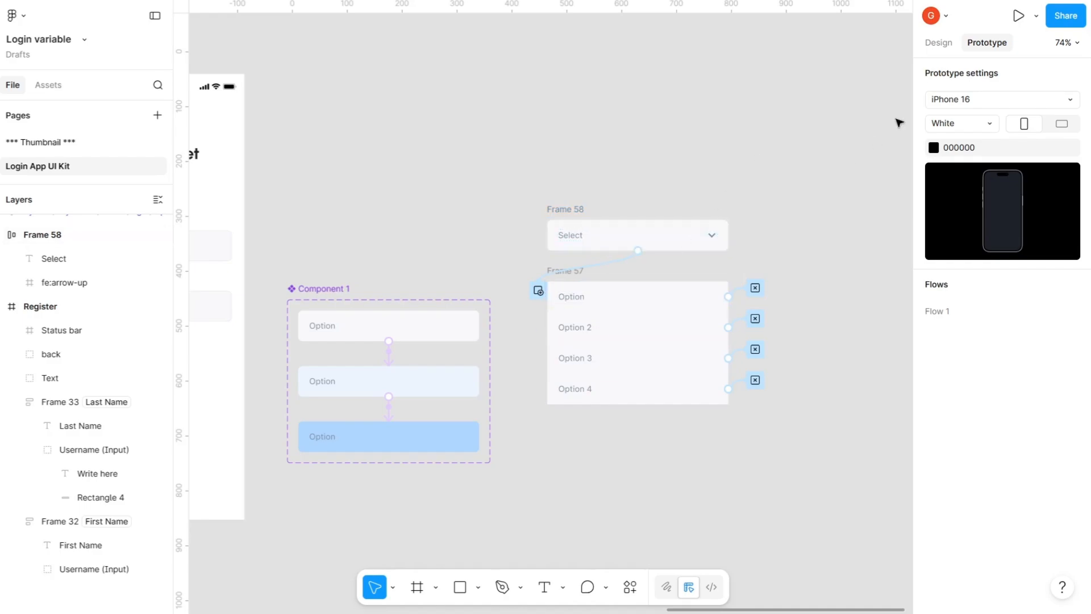
# Add a new variable collection named selection to the file's local variables
pyautogui.click(938, 43)
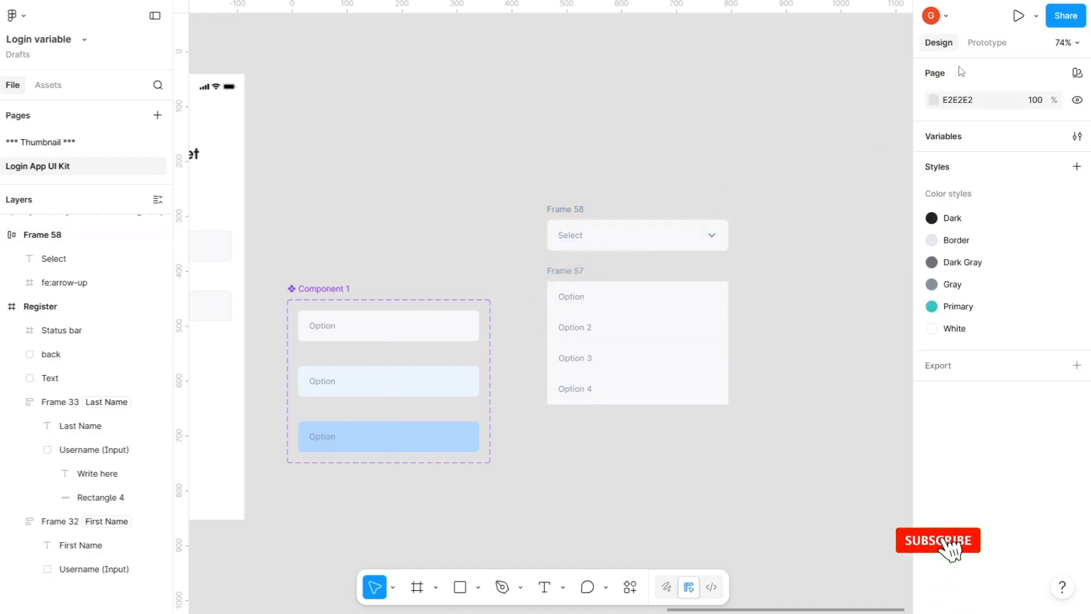
pyautogui.click(1076, 136)
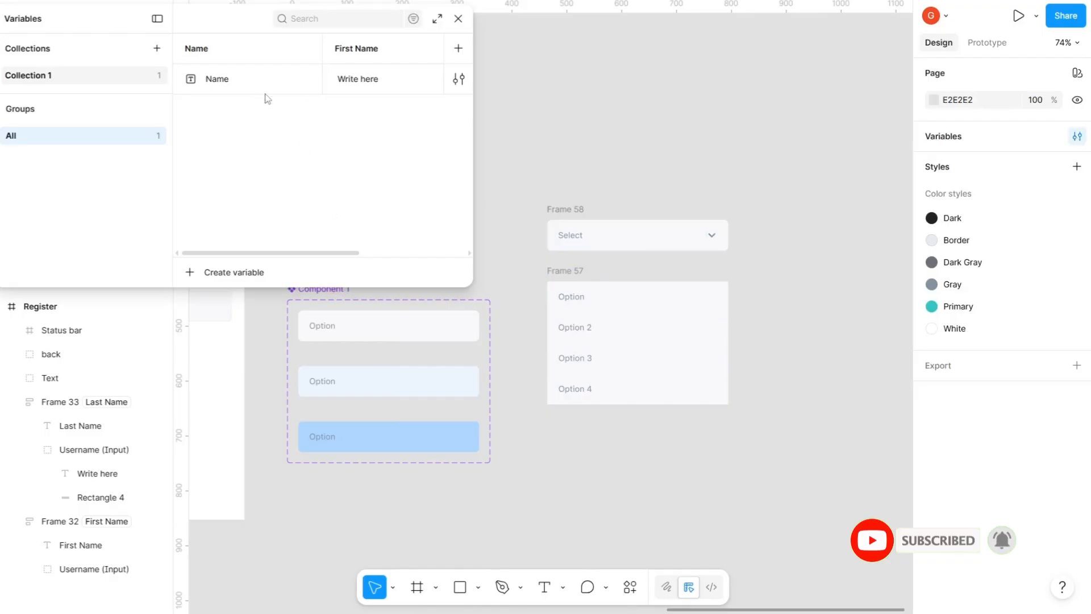
pyautogui.hscroll(-10, 360, 349)
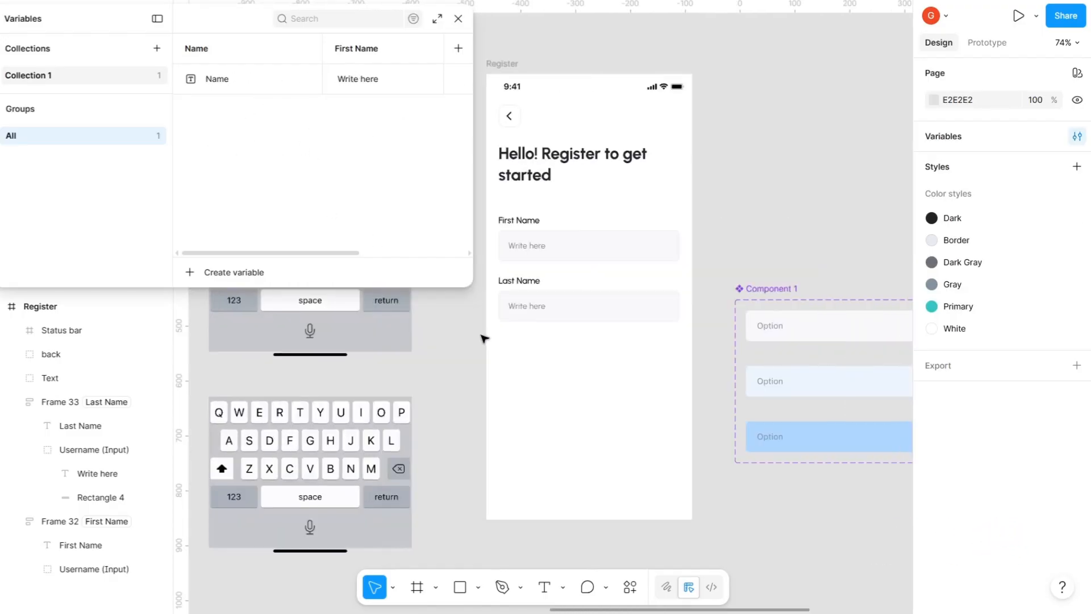
pyautogui.hscroll(-6, 484, 339)
pyautogui.hscroll(14, 553, 182)
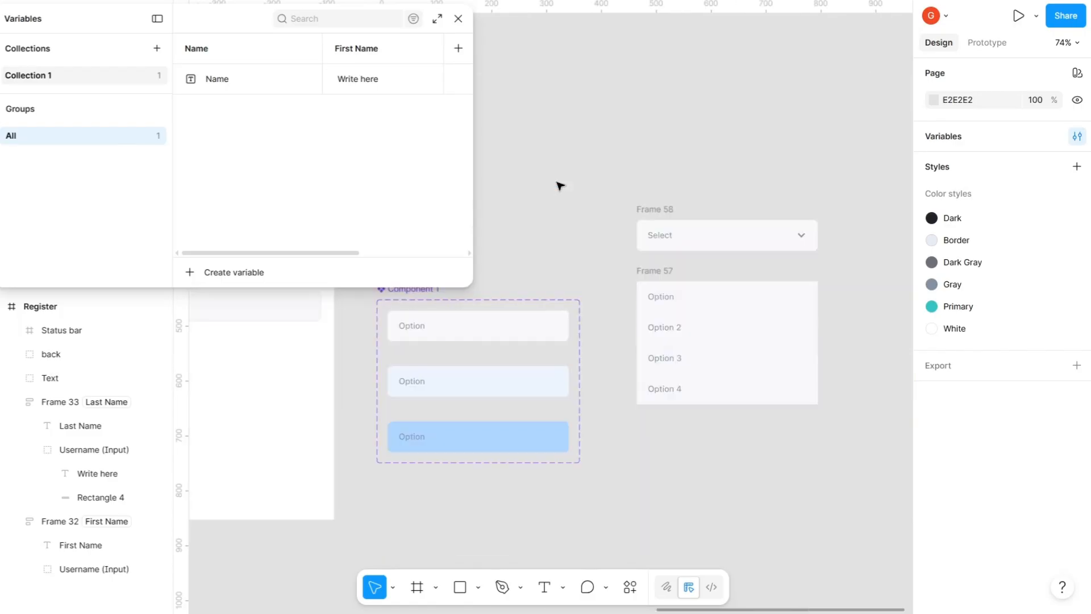
pyautogui.hscroll(6, 560, 185)
pyautogui.hscroll(-4, 560, 185)
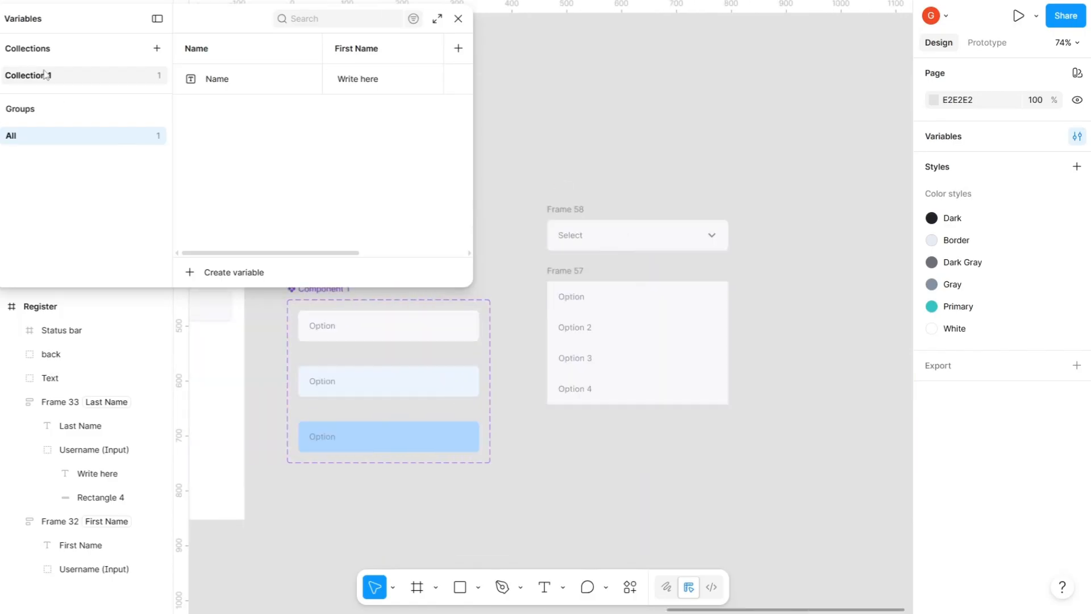
pyautogui.click(159, 49)
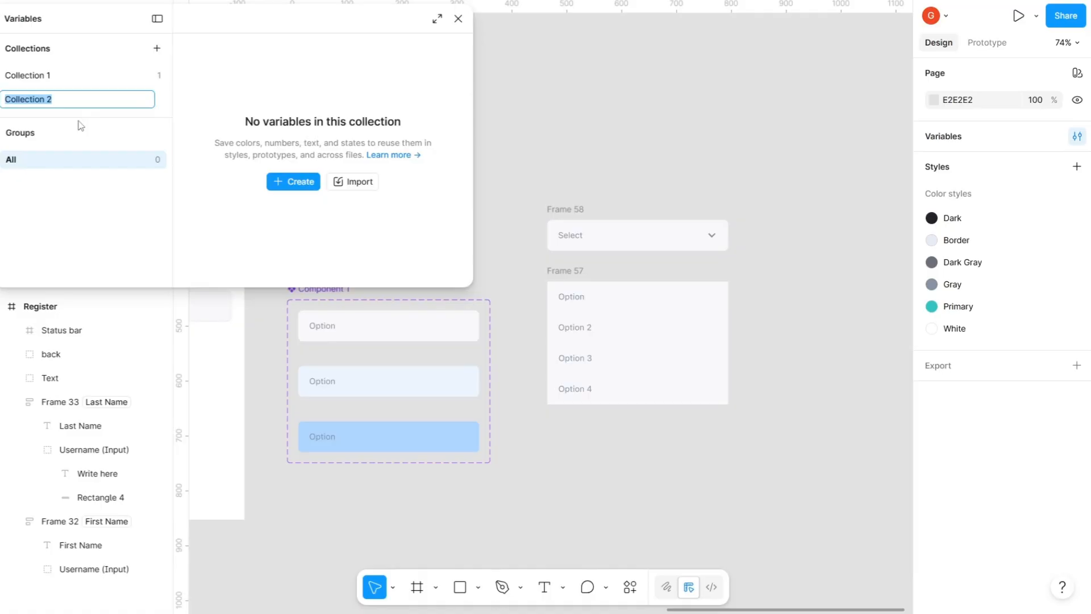
pyautogui.write('se')
pyautogui.press('Return')
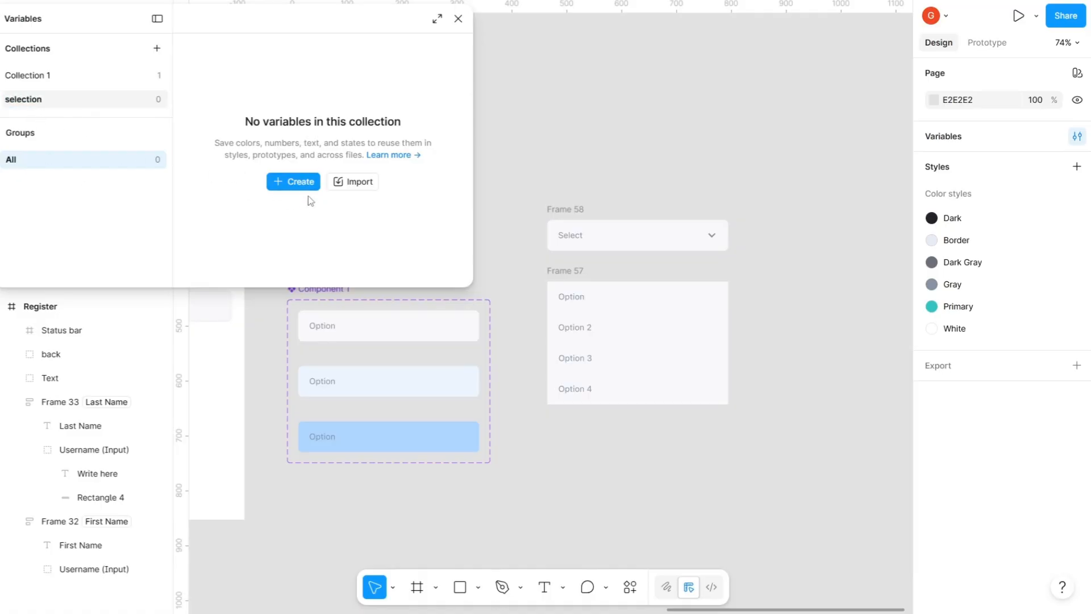
# Create a string variable named Option with the value Nigeria in the selection collection
pyautogui.click(300, 181)
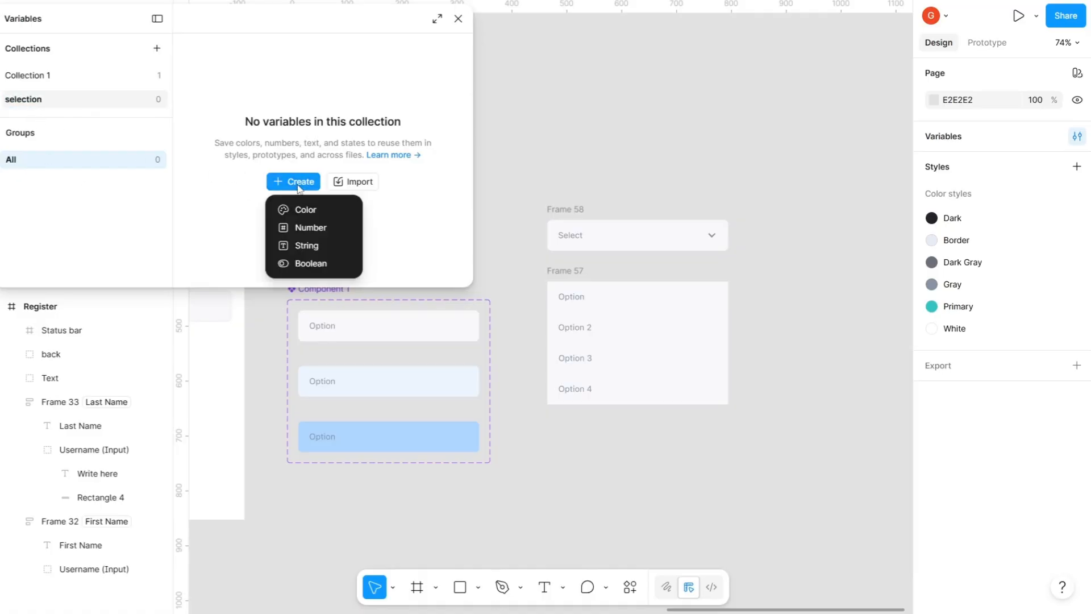
pyautogui.click(327, 251)
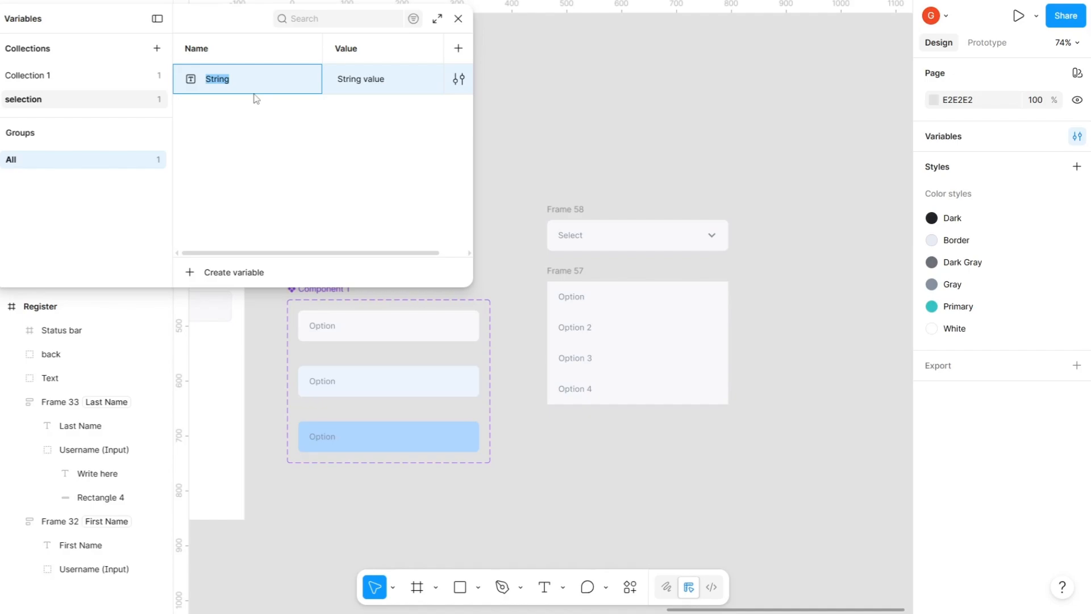
pyautogui.write('Optio')
pyautogui.click(413, 85)
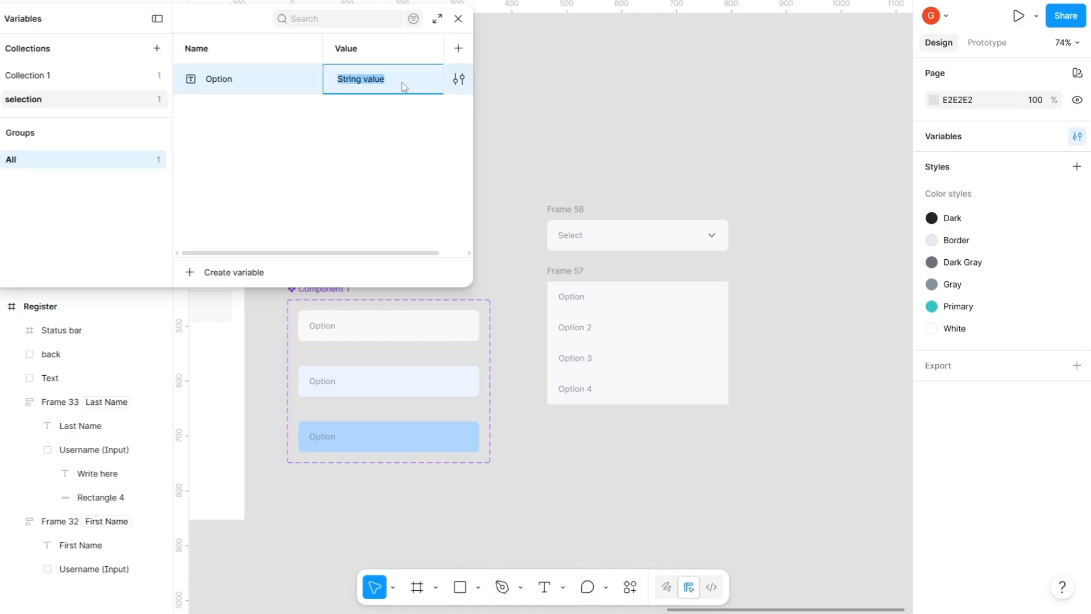
pyautogui.write('Nigeria')
pyautogui.press('Return')
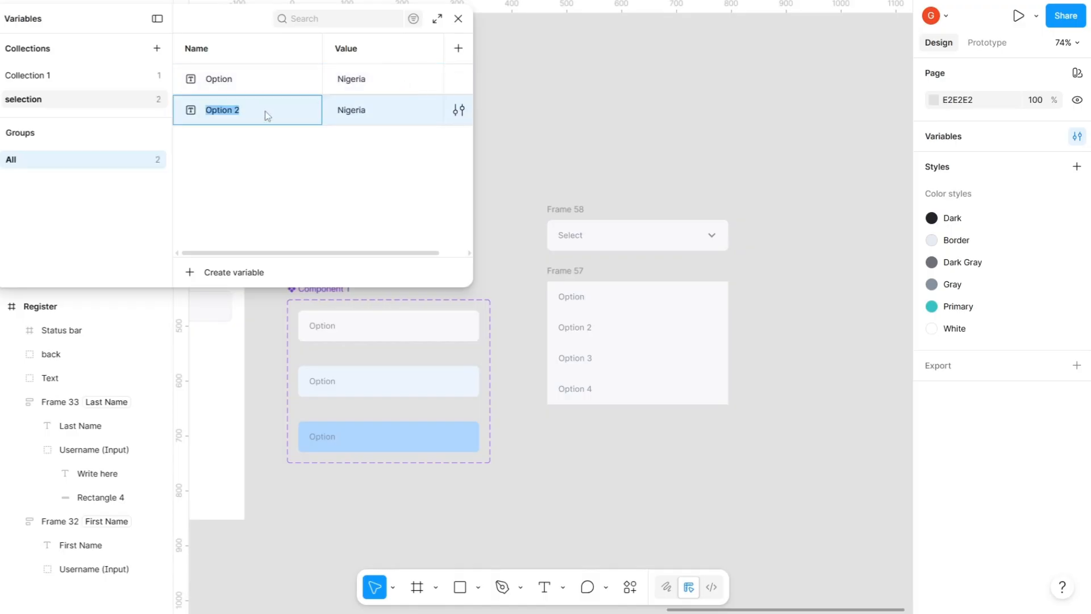
# Add the string variables Option 2 with the value USA and Option 3 with the value India
pyautogui.write('Opti')
pyautogui.doubleClick(354, 114)
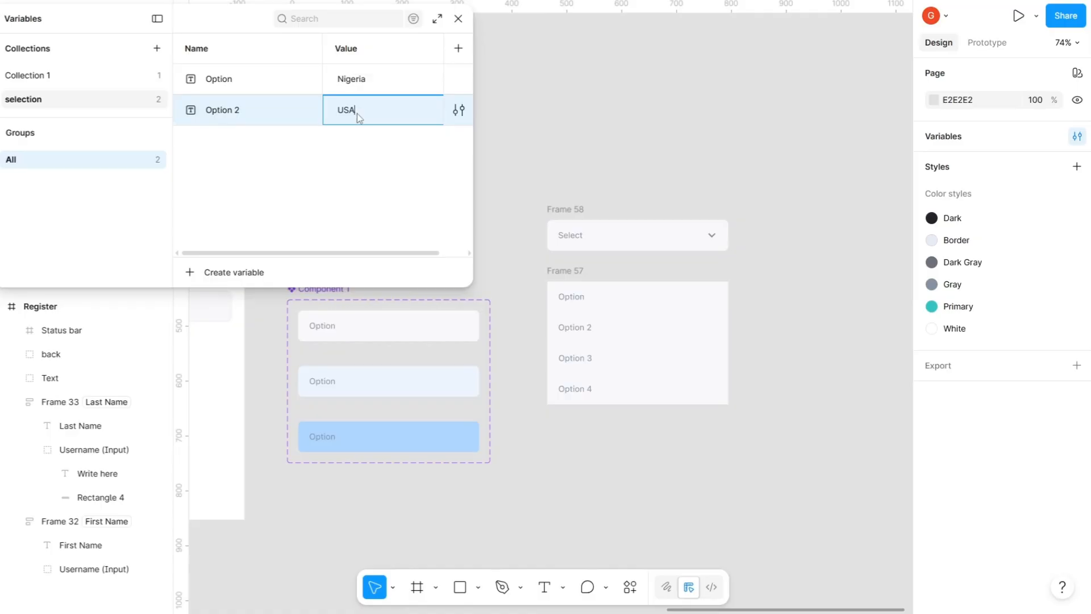
pyautogui.press('Return')
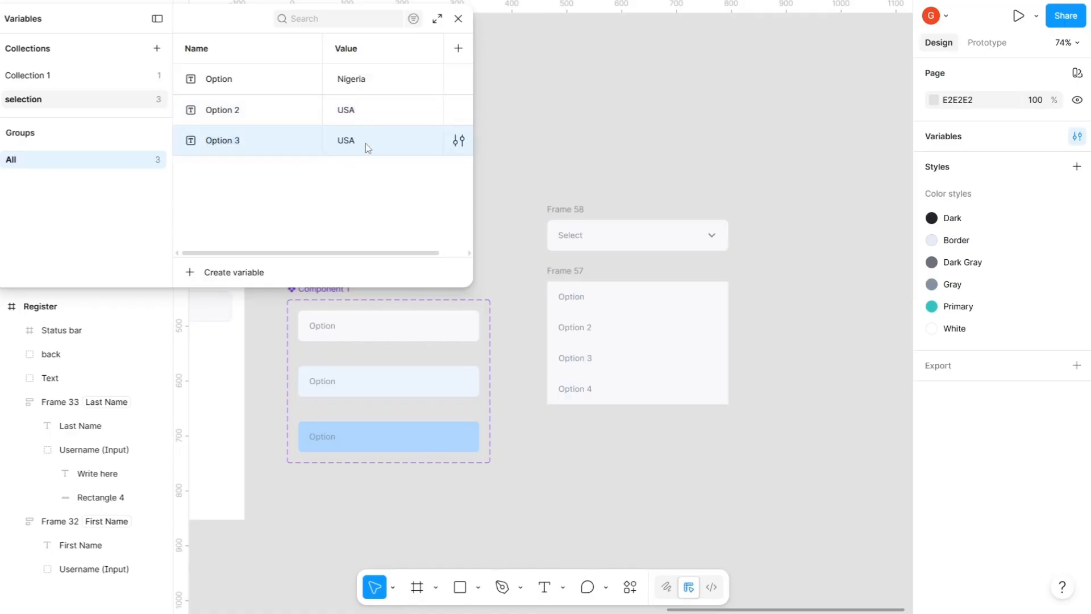
pyautogui.doubleClick(366, 143)
pyautogui.write('d')
pyautogui.write('ndia')
pyautogui.press('Return')
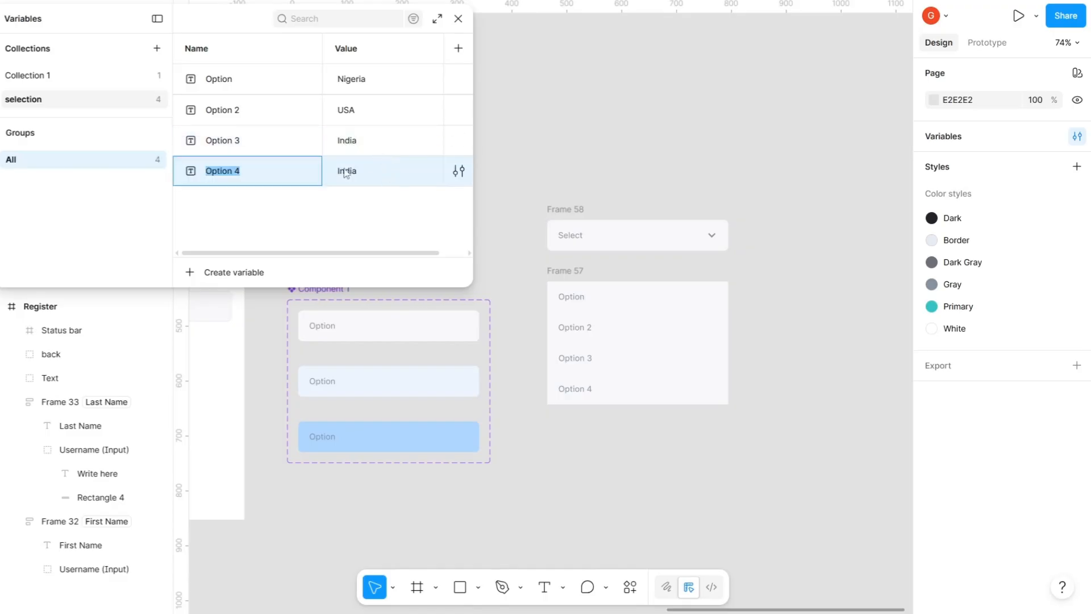
# Set the value of the Option 4 string variable to South Korea
pyautogui.press('Tab')
pyautogui.write('Ko')
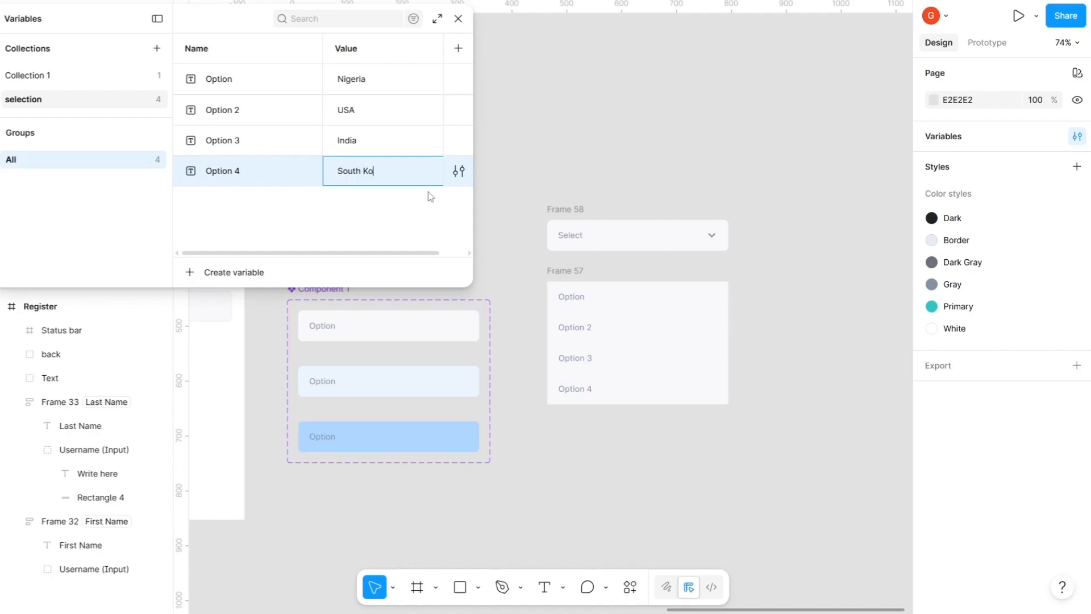
pyautogui.press('Return')
pyautogui.click(420, 210)
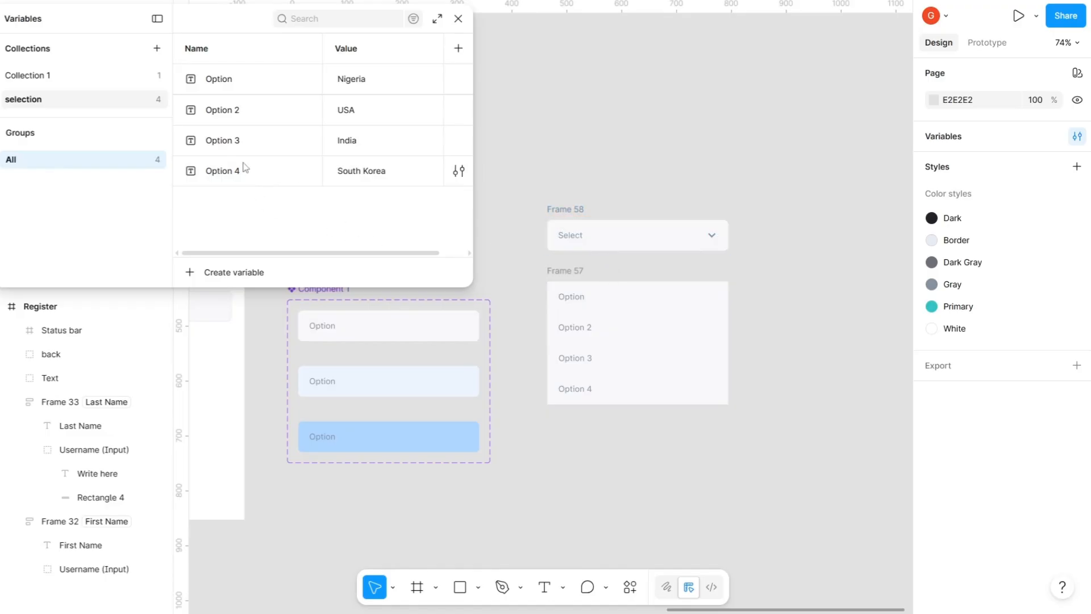
# Duplicate the Option 4 variable in the selection collection
pyautogui.click(258, 176)
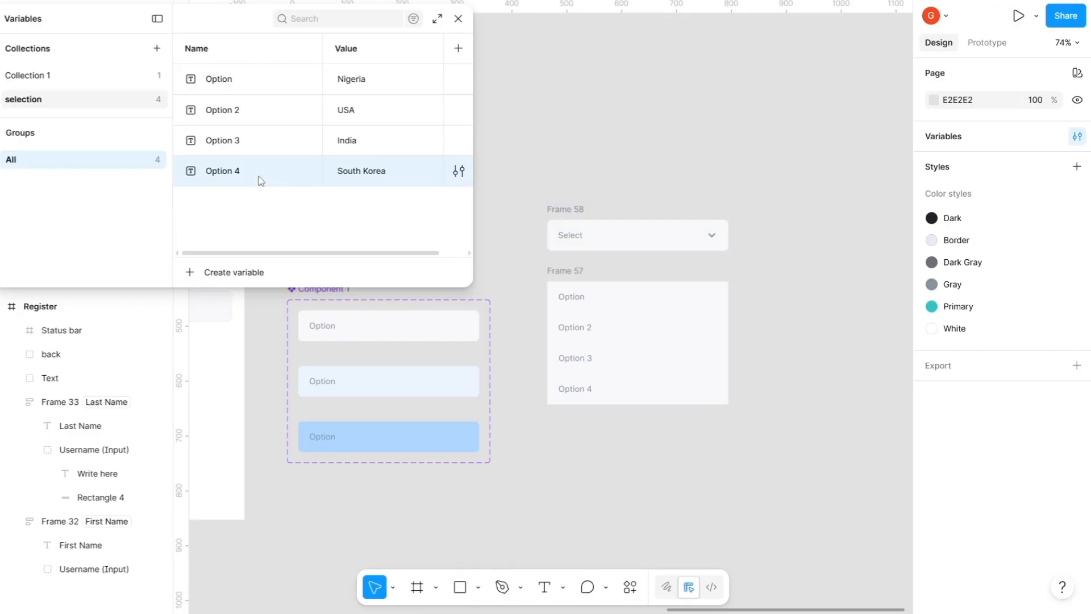
pyautogui.hotkey('ctrl', 'd')
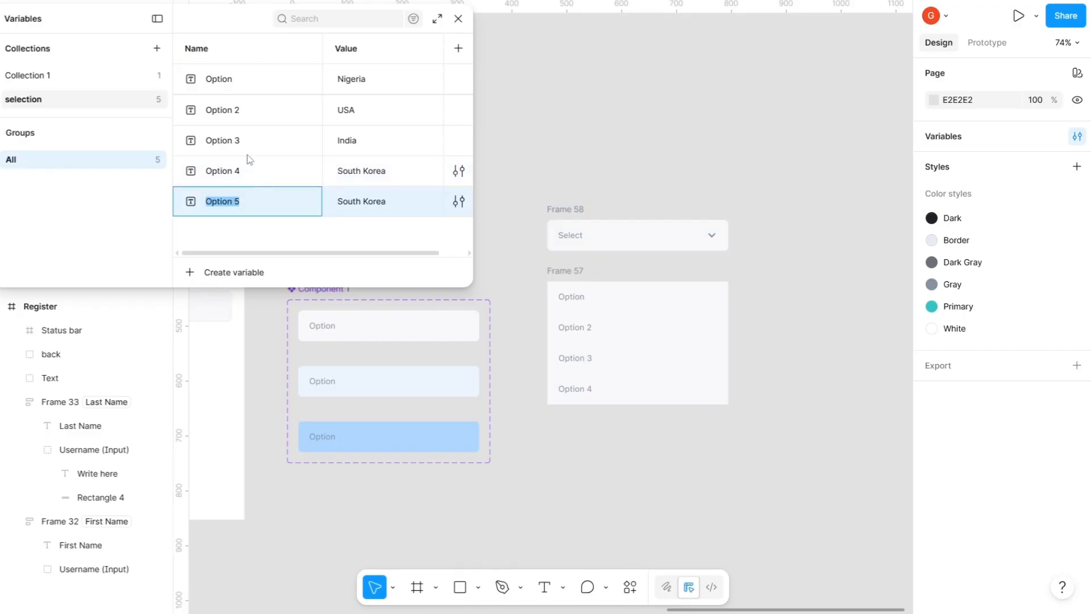
pyautogui.hotkey('shift', 'Tab')
pyautogui.click(293, 204)
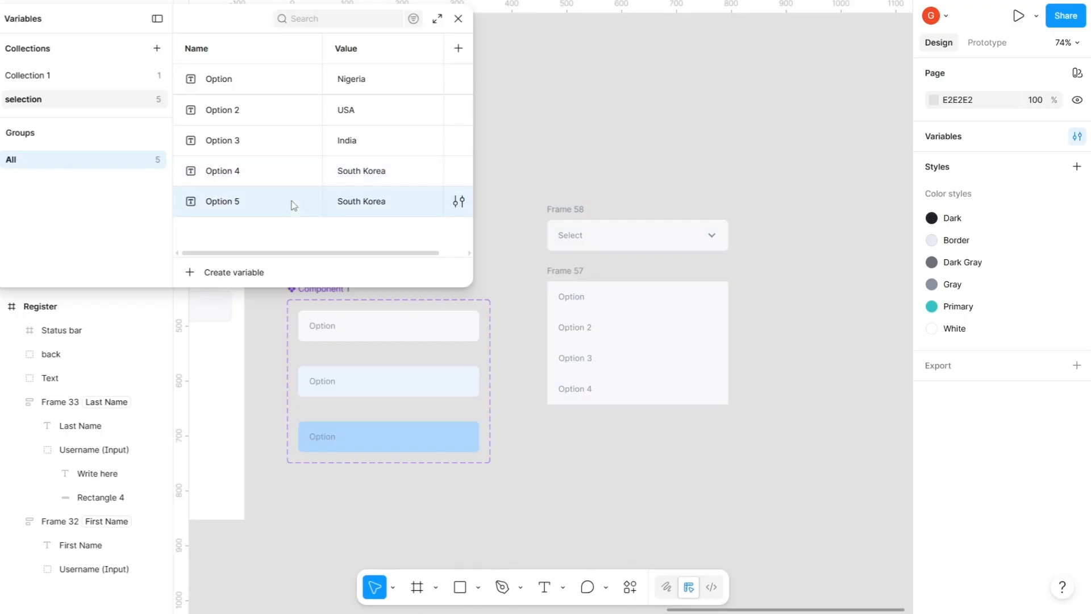
pyautogui.rightClick(291, 200)
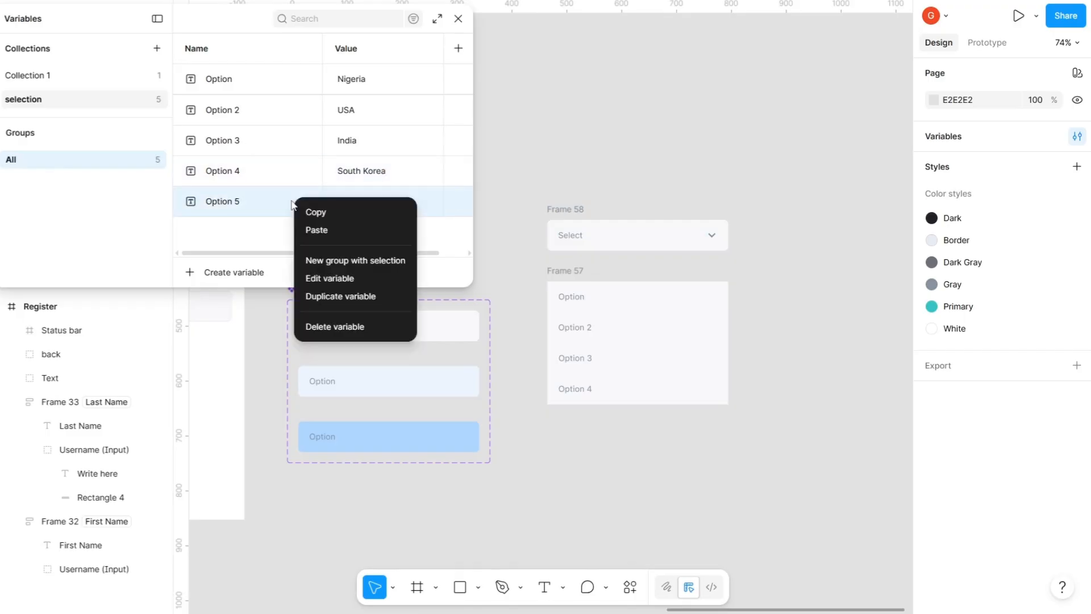
pyautogui.click(343, 298)
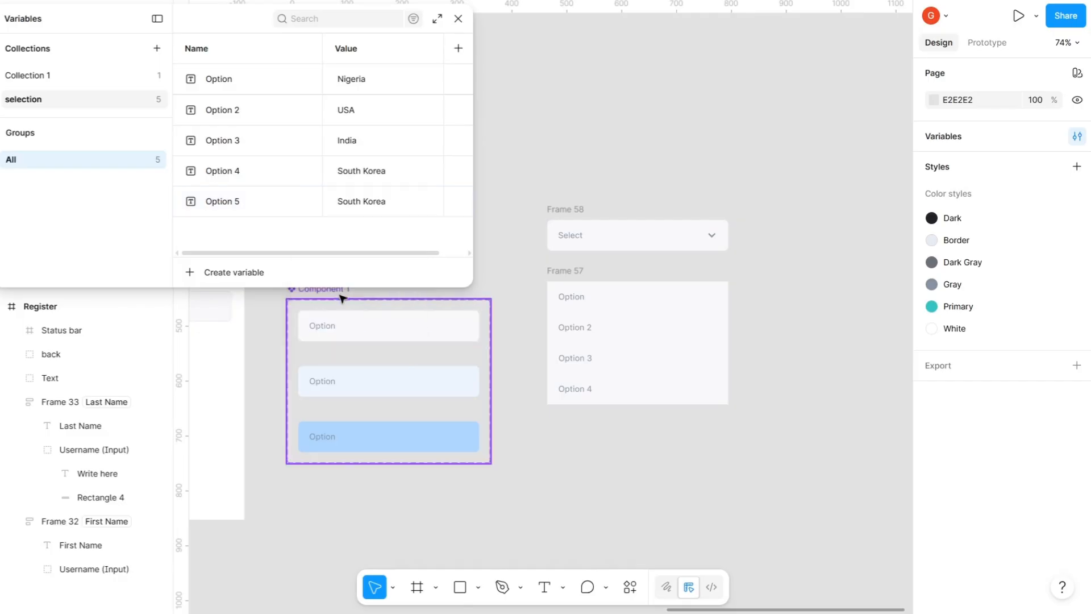
pyautogui.rightClick(396, 242)
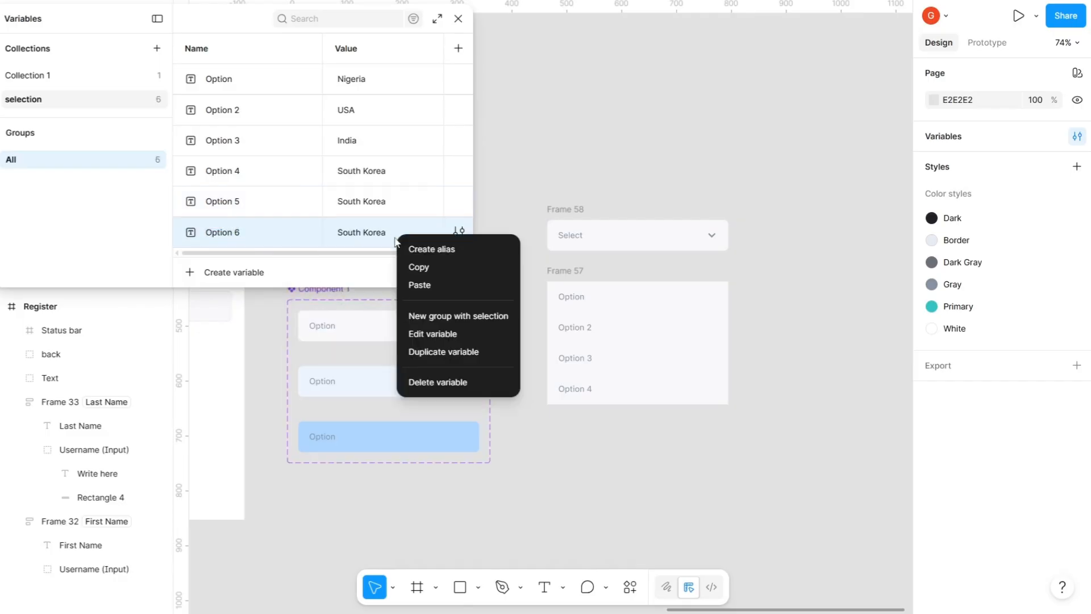
pyautogui.click(434, 381)
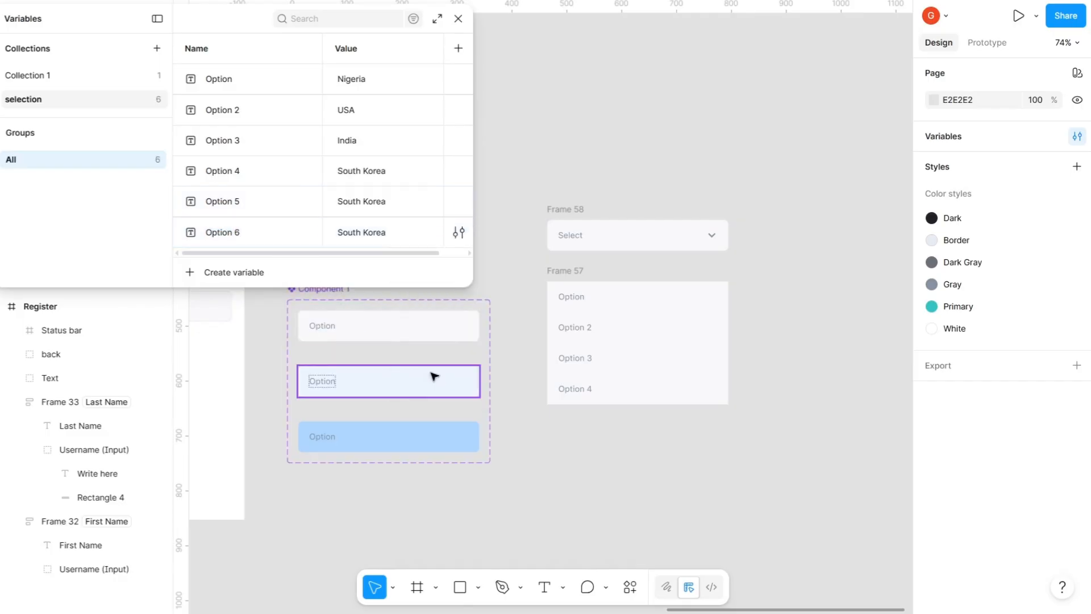
# Rename the Option 5 variable as Select, set its value to Select County, and close the variables window
pyautogui.doubleClick(219, 206)
pyautogui.write('Select')
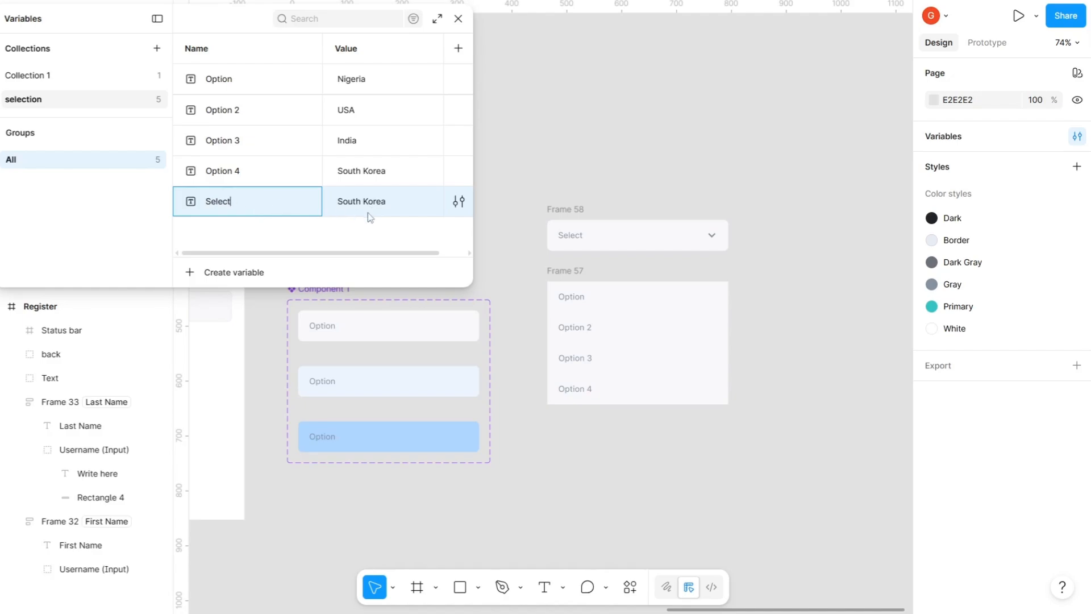
pyautogui.doubleClick(365, 205)
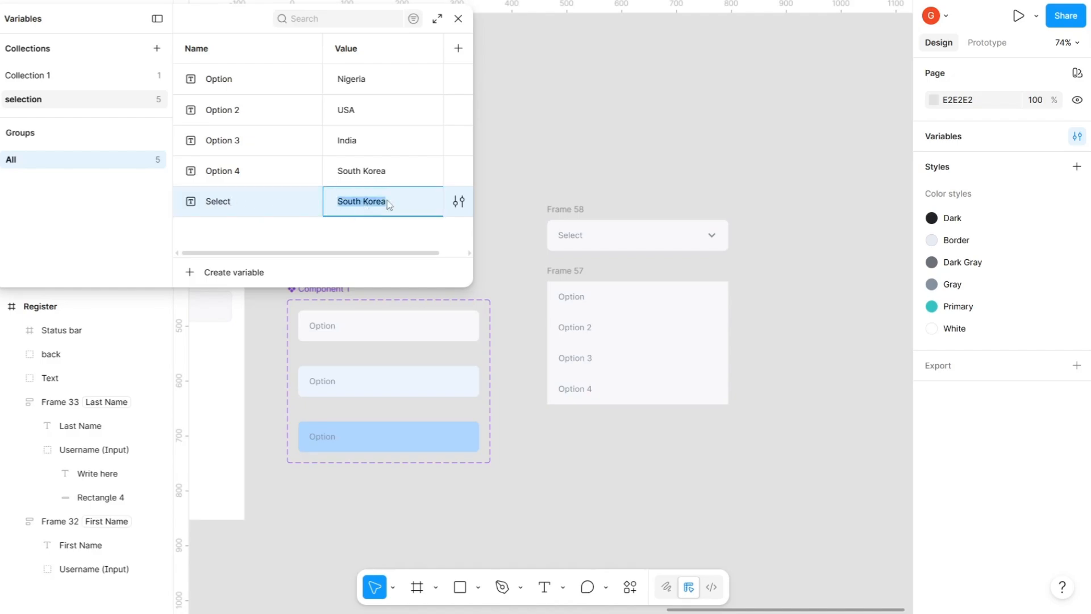
pyautogui.write('Select County')
pyautogui.press('Return')
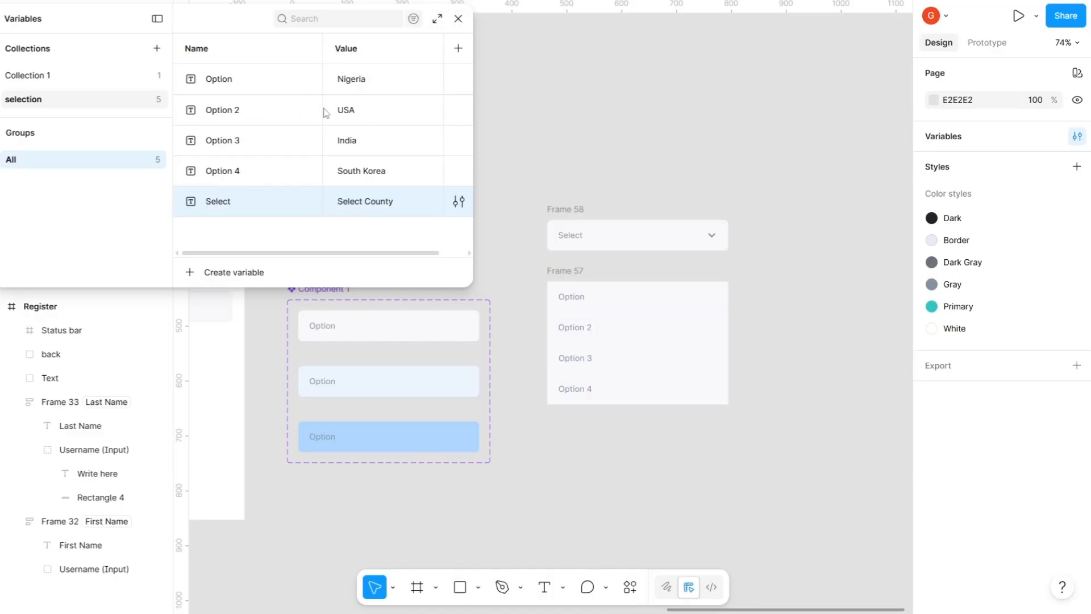
pyautogui.click(458, 18)
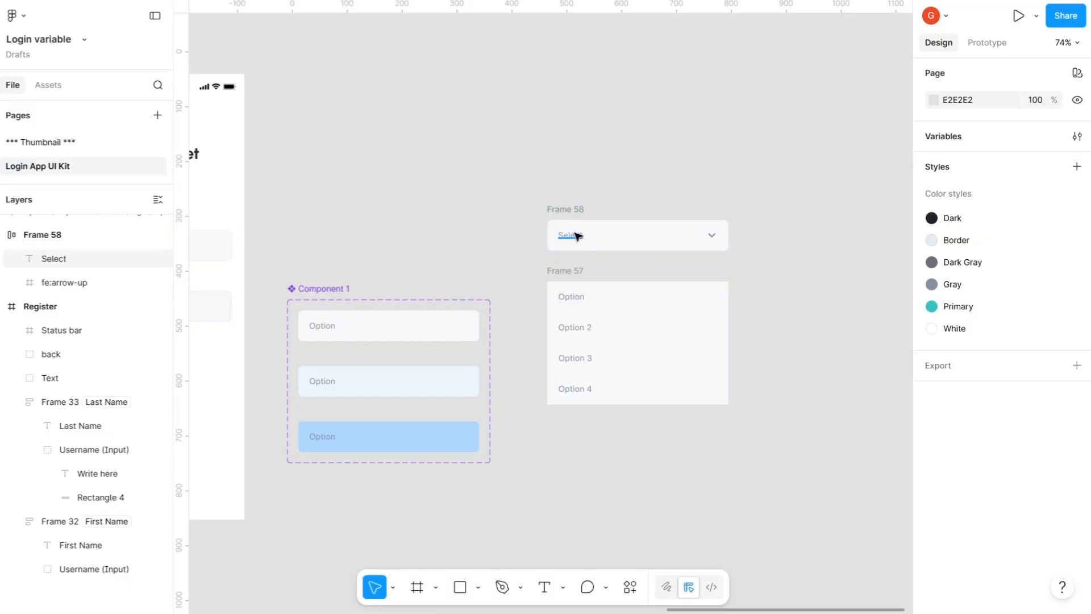
# Bind the Select text in Frame 58 to the Select string variable
pyautogui.click(653, 242)
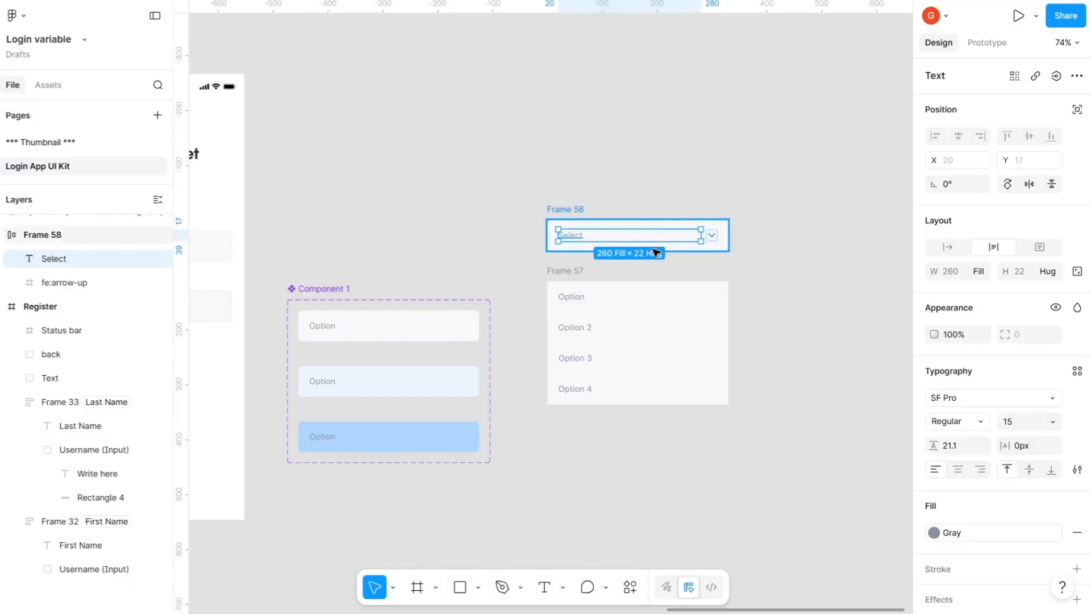
pyautogui.click(1056, 79)
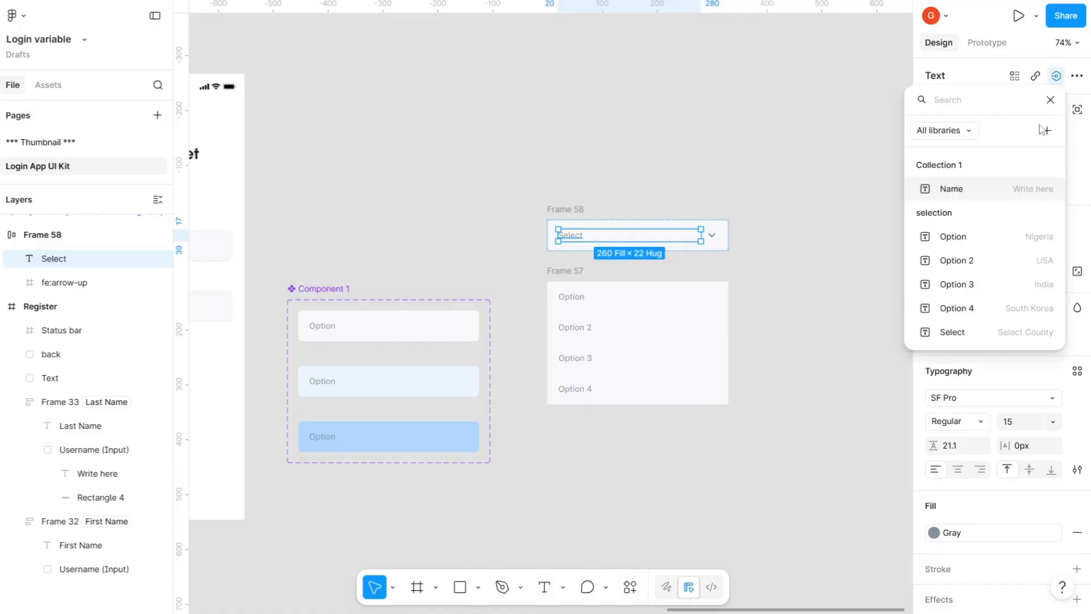
pyautogui.click(986, 336)
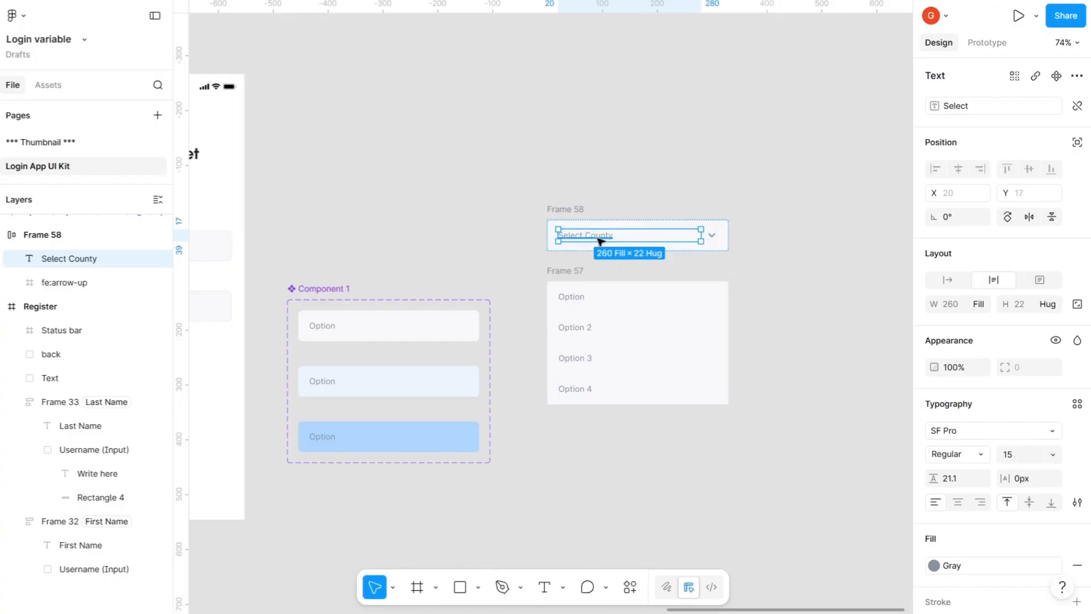
# Bind the first two option texts in Frame 57 to the Option and Option 2 variables respectively
pyautogui.click(571, 301)
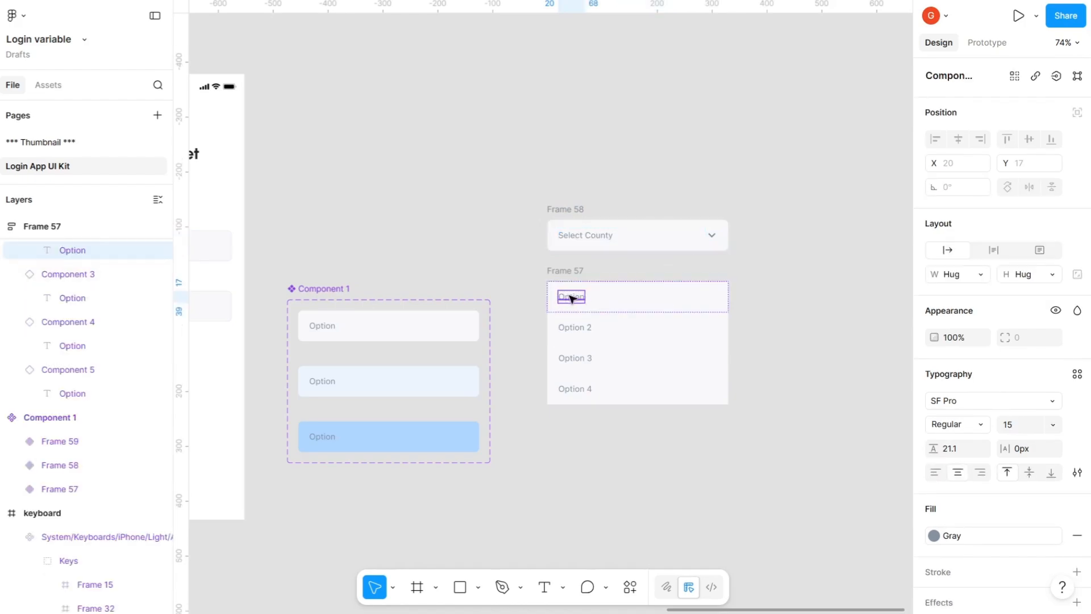
pyautogui.click(1056, 76)
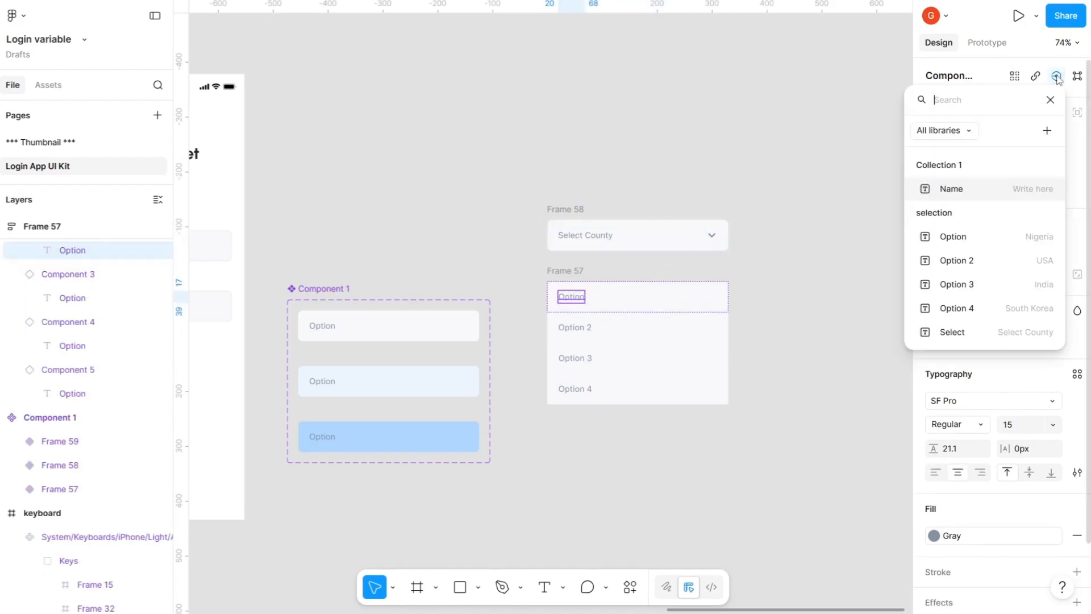
pyautogui.click(978, 242)
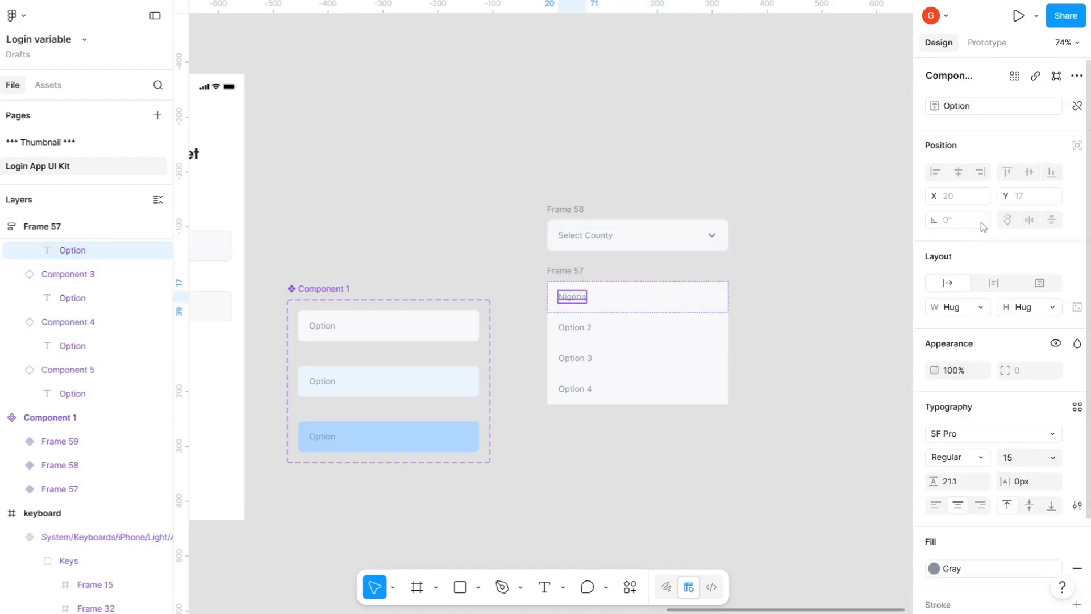
pyautogui.click(586, 329)
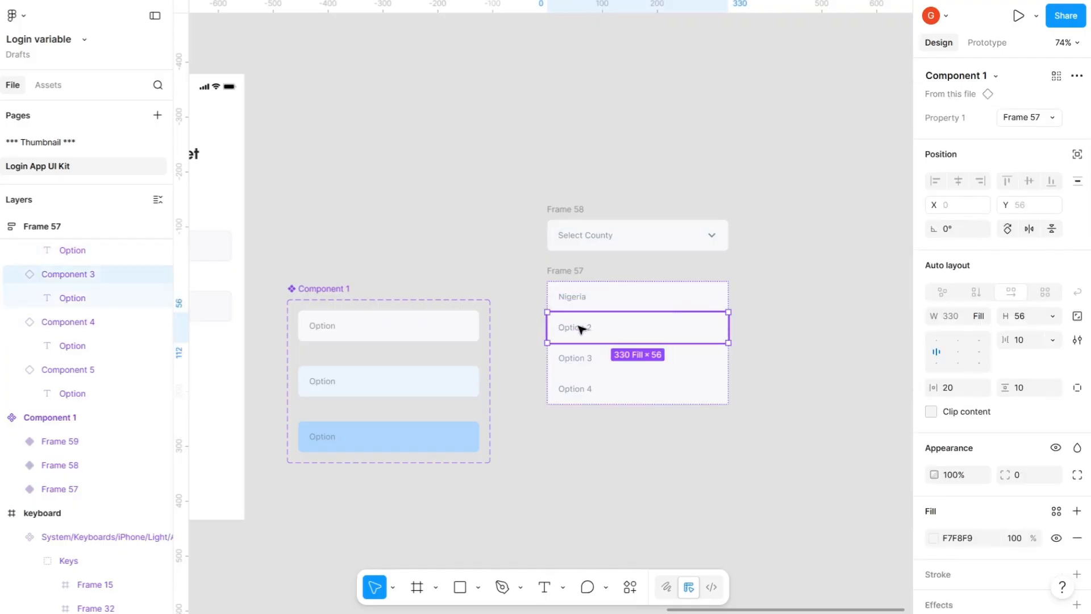
pyautogui.click(579, 329)
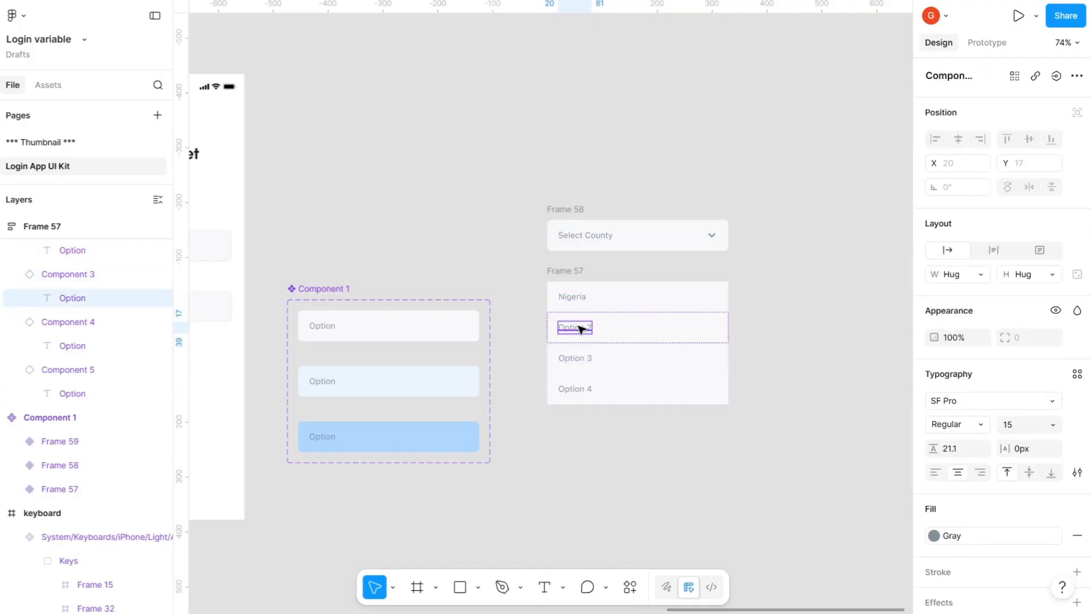
pyautogui.click(1057, 76)
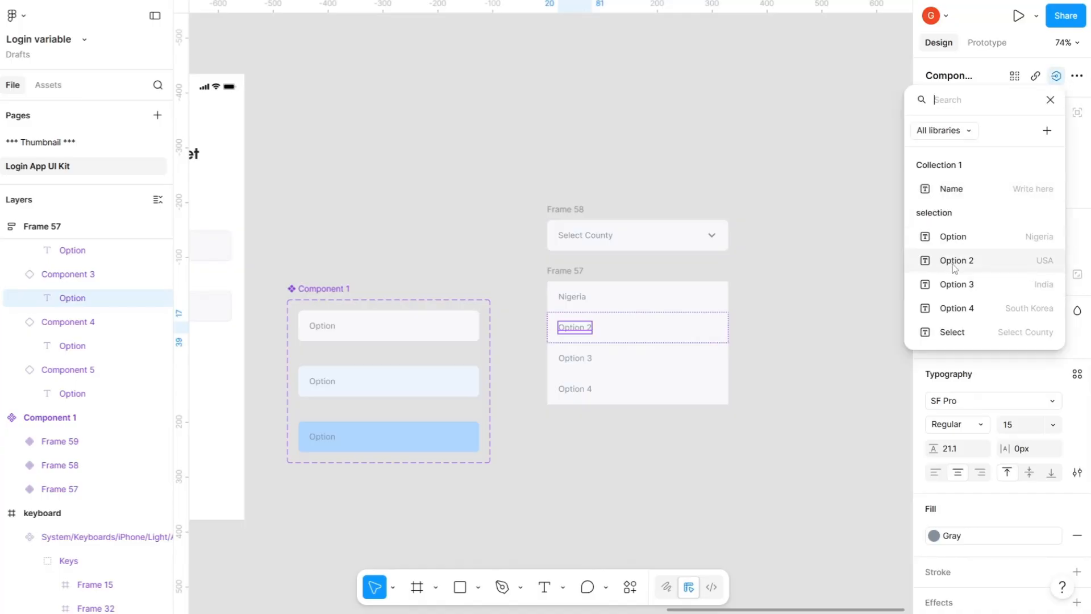
pyautogui.click(948, 260)
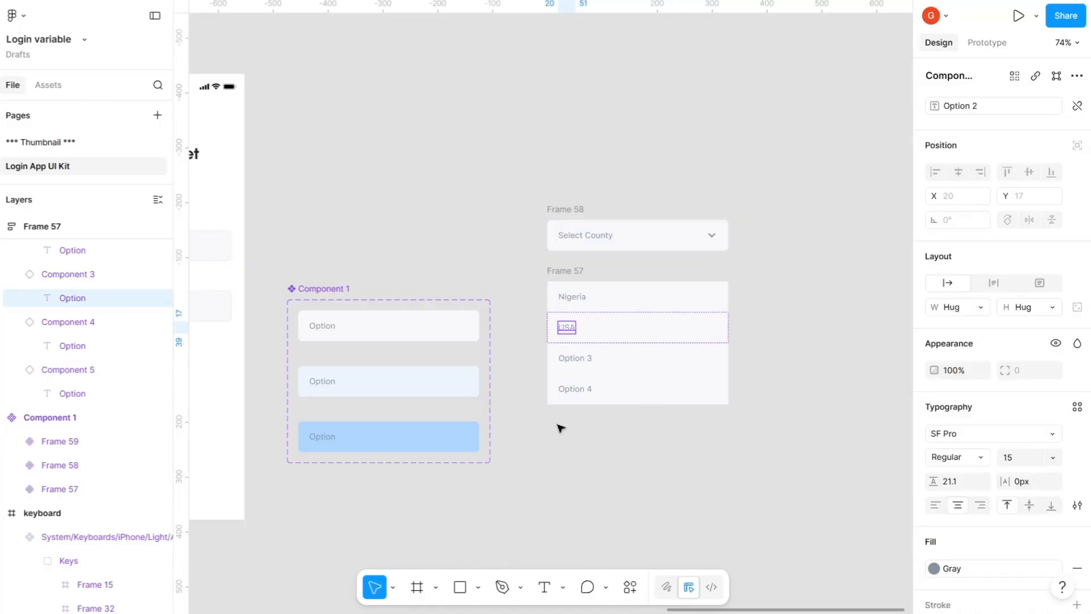
# Bind the third and fourth option texts in Frame 57 to the Option 3 and Option 4 variables, and clear the selection
pyautogui.click(569, 361)
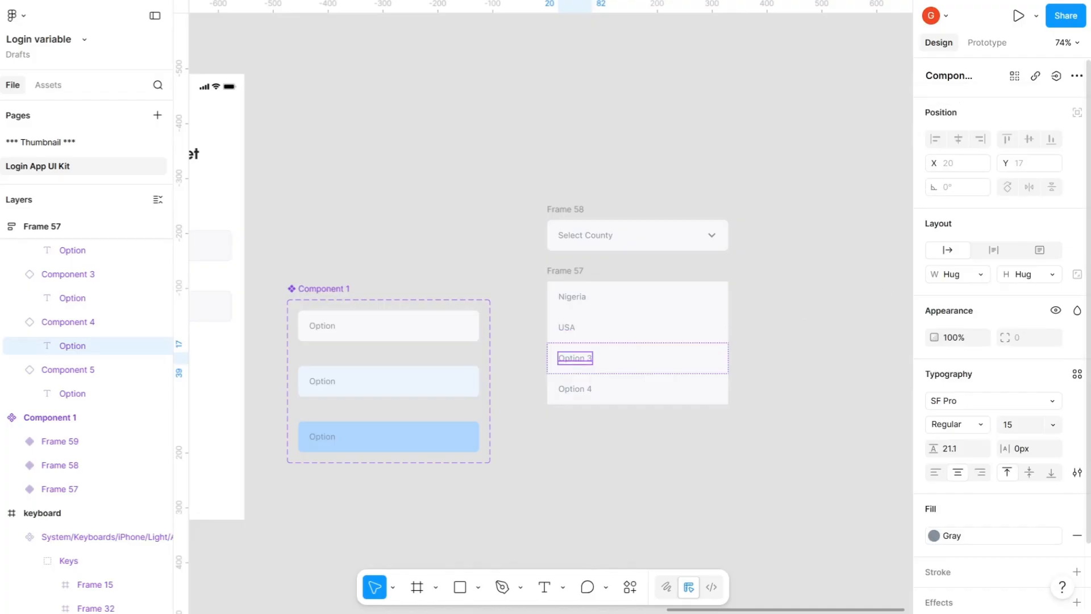
pyautogui.click(1057, 75)
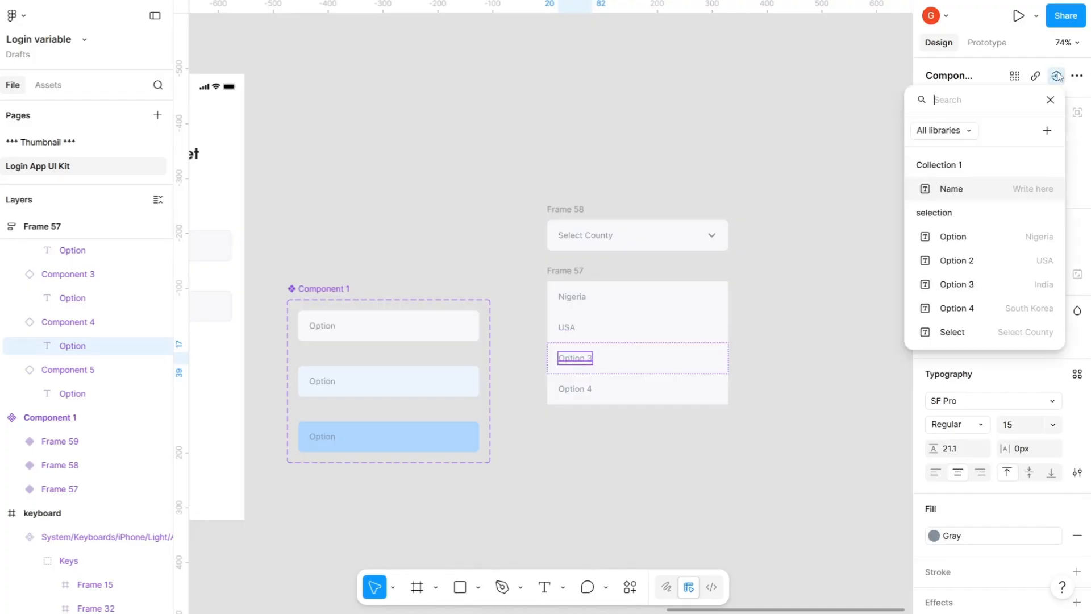
pyautogui.click(985, 293)
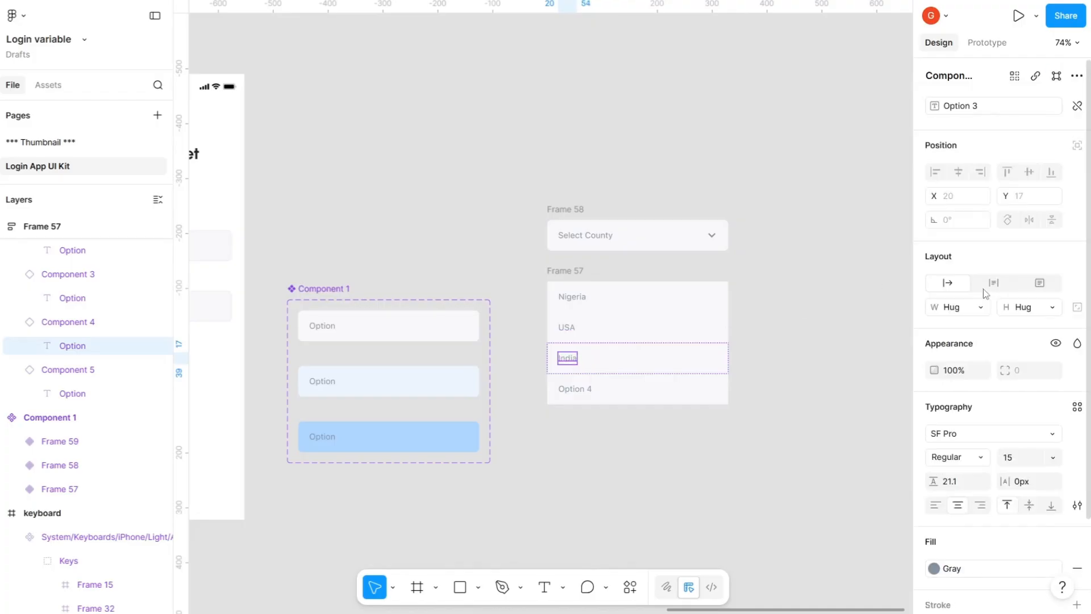
pyautogui.click(573, 390)
pyautogui.click(1056, 75)
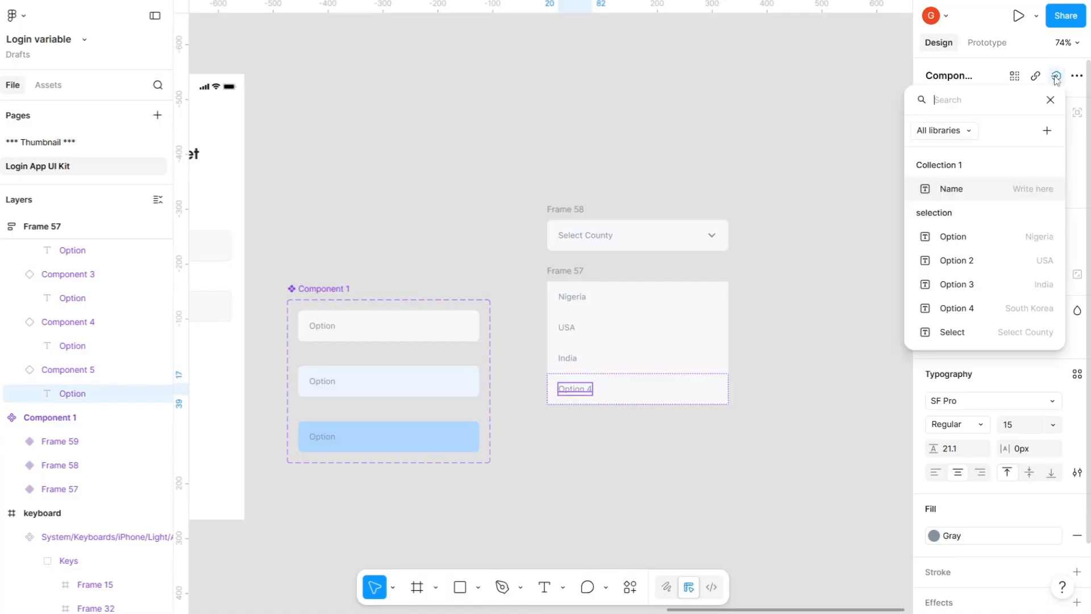
pyautogui.click(1014, 310)
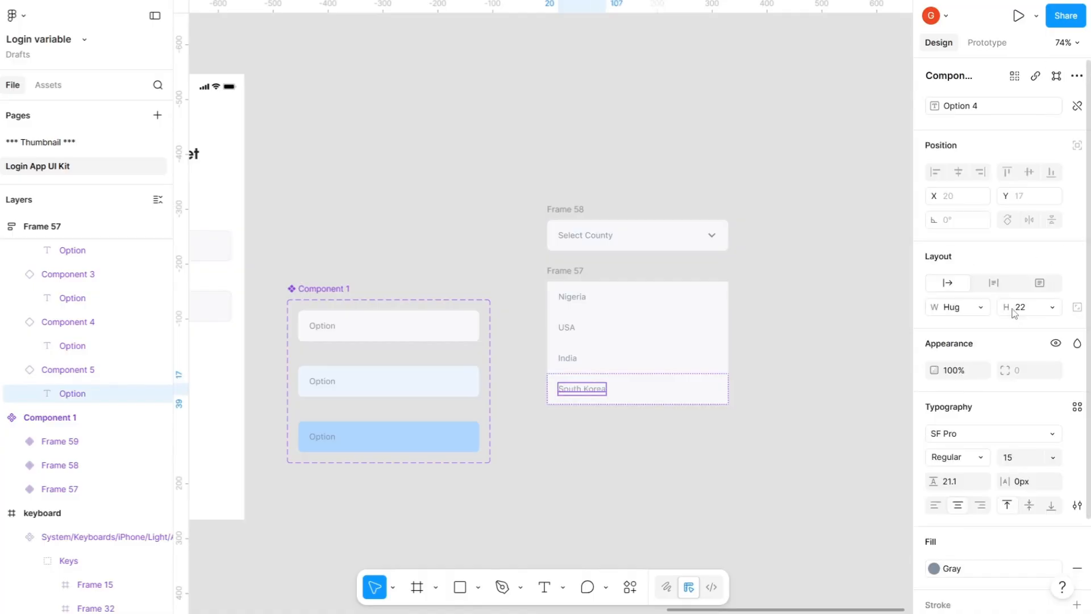
pyautogui.click(692, 472)
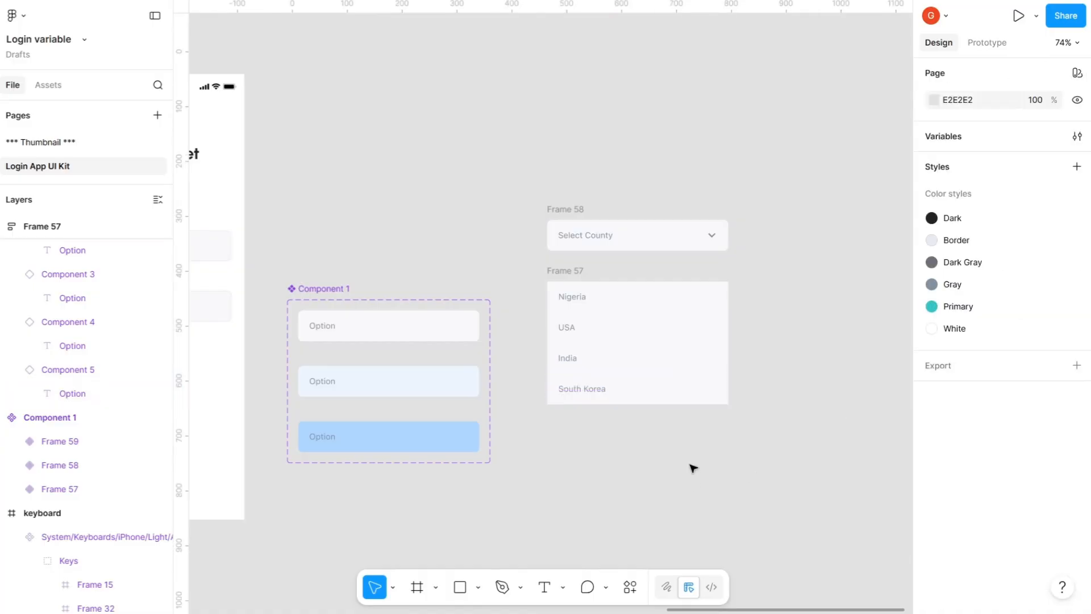
# Select the Nigeria option row in Frame 57 and display its prototype interactions
pyautogui.hscroll(3, 693, 468)
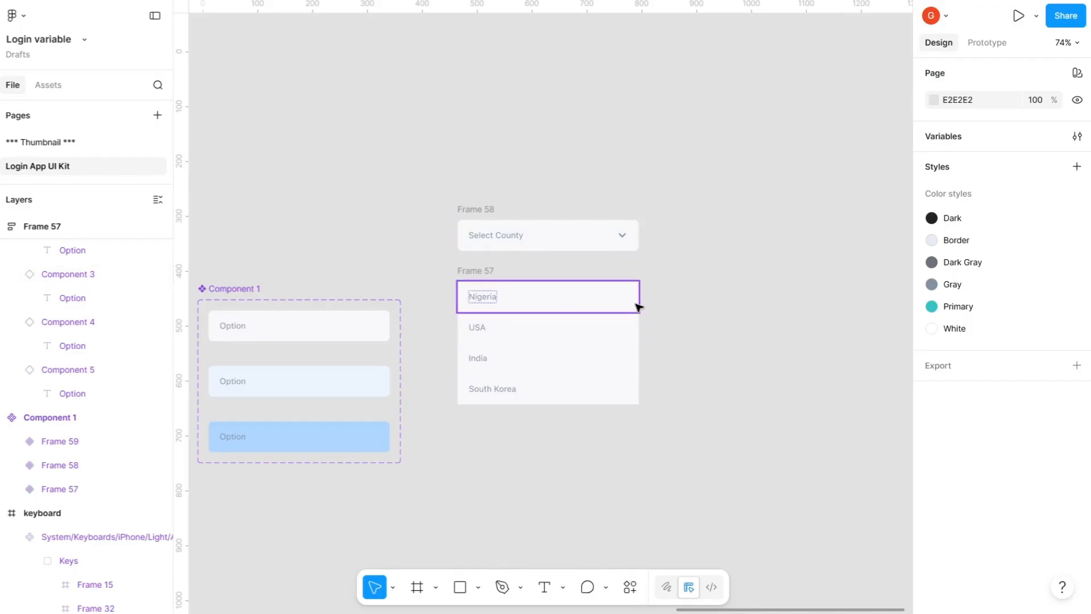
pyautogui.click(616, 300)
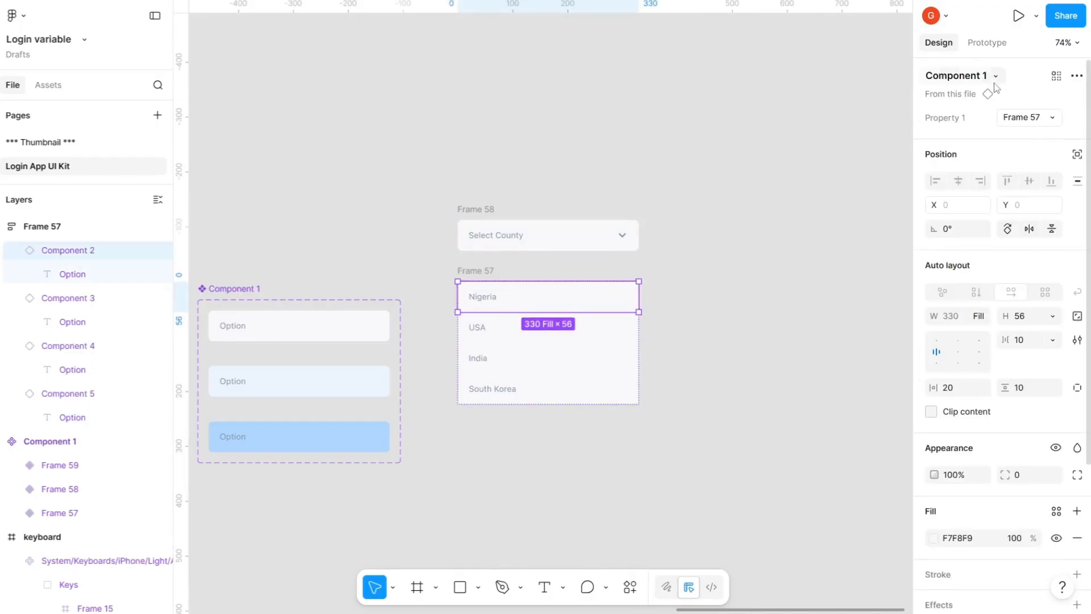
pyautogui.click(1001, 45)
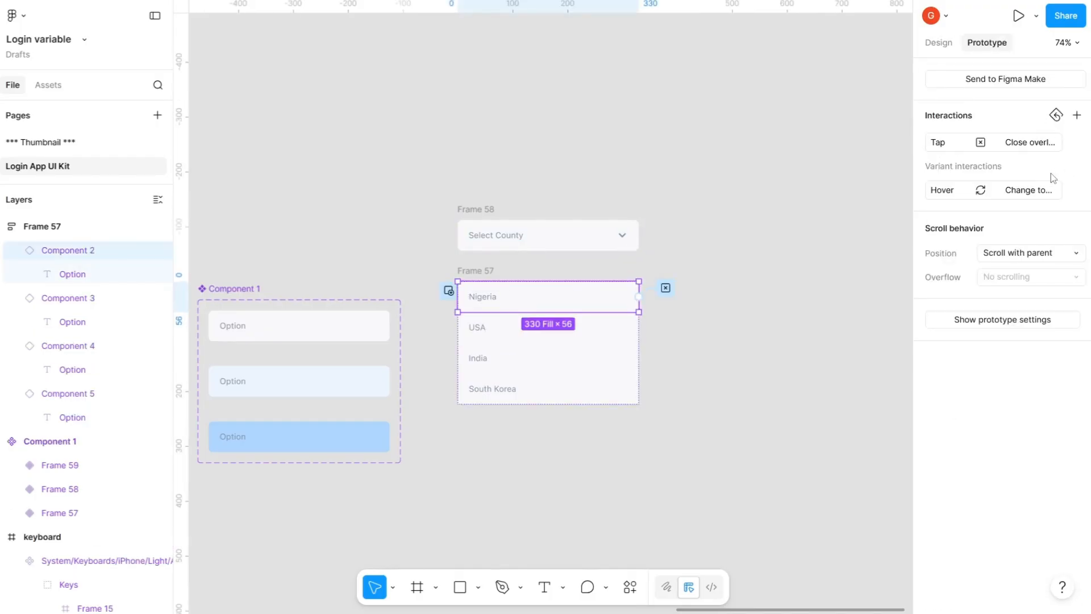
pyautogui.click(666, 291)
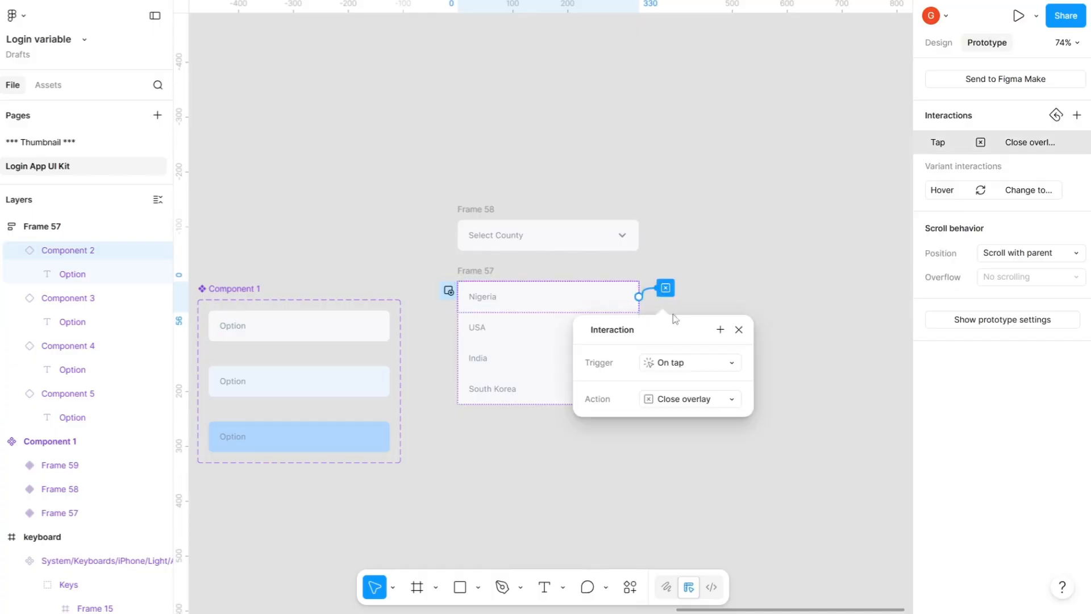
pyautogui.click(720, 331)
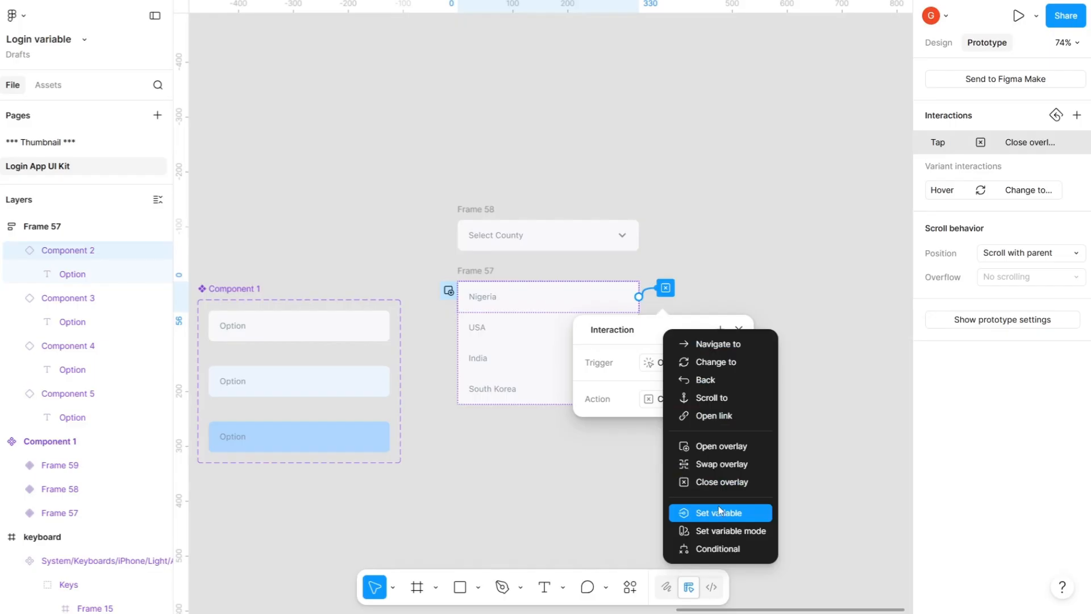
pyautogui.click(753, 216)
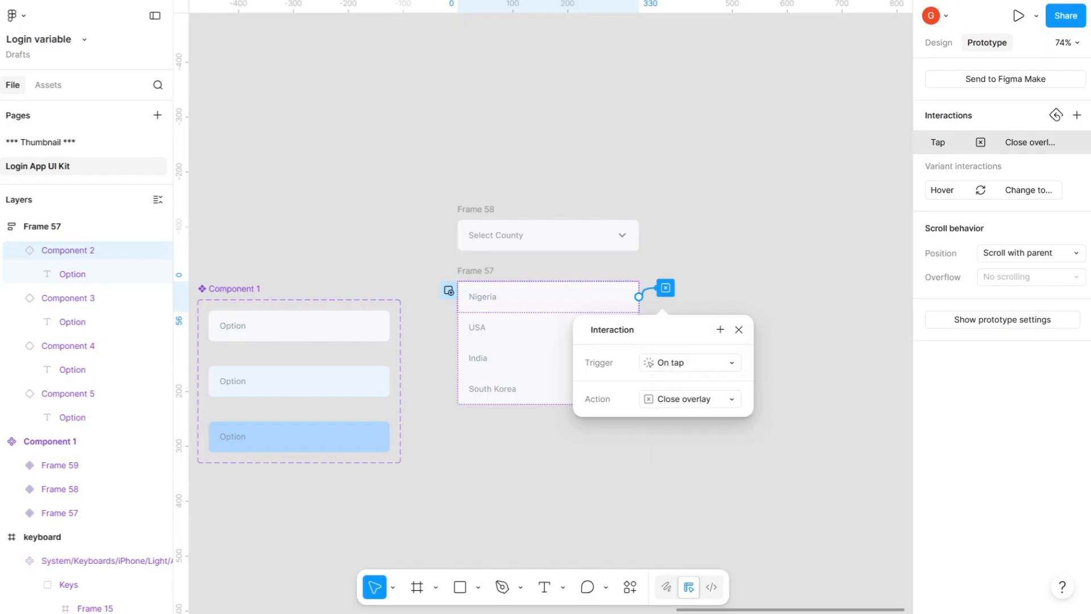
pyautogui.click(1077, 115)
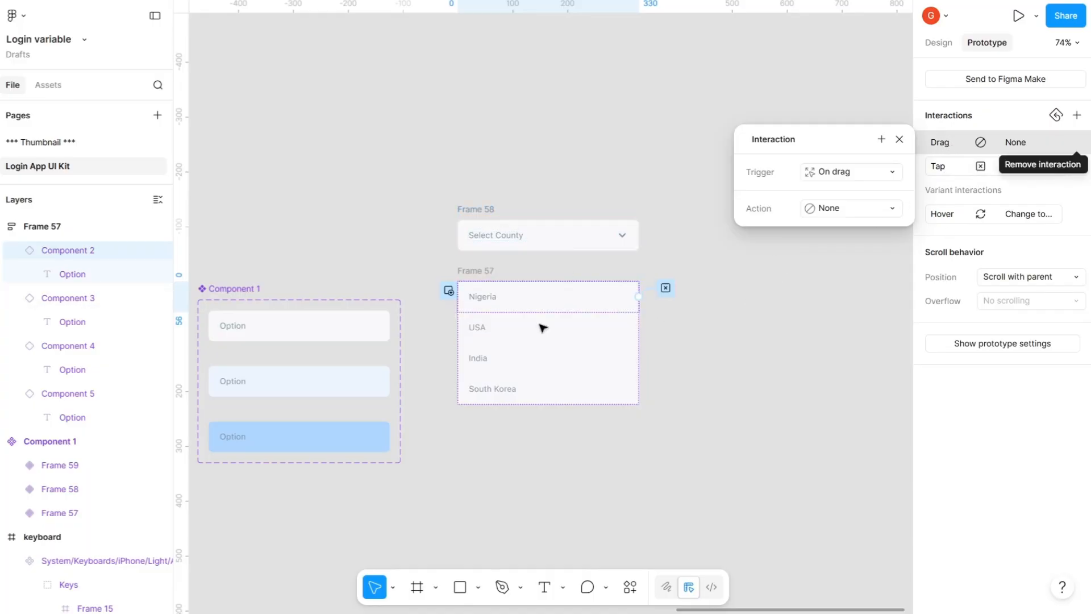
pyautogui.click(1078, 143)
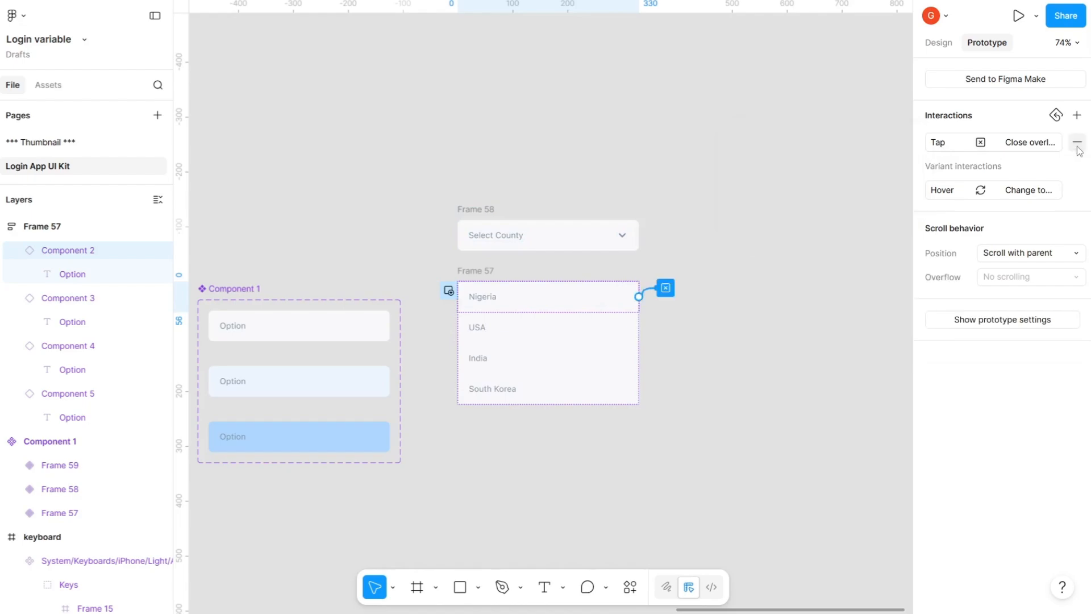
# Add a Set variable action to the Nigeria row's tap interaction that sets Select to Option
pyautogui.click(665, 291)
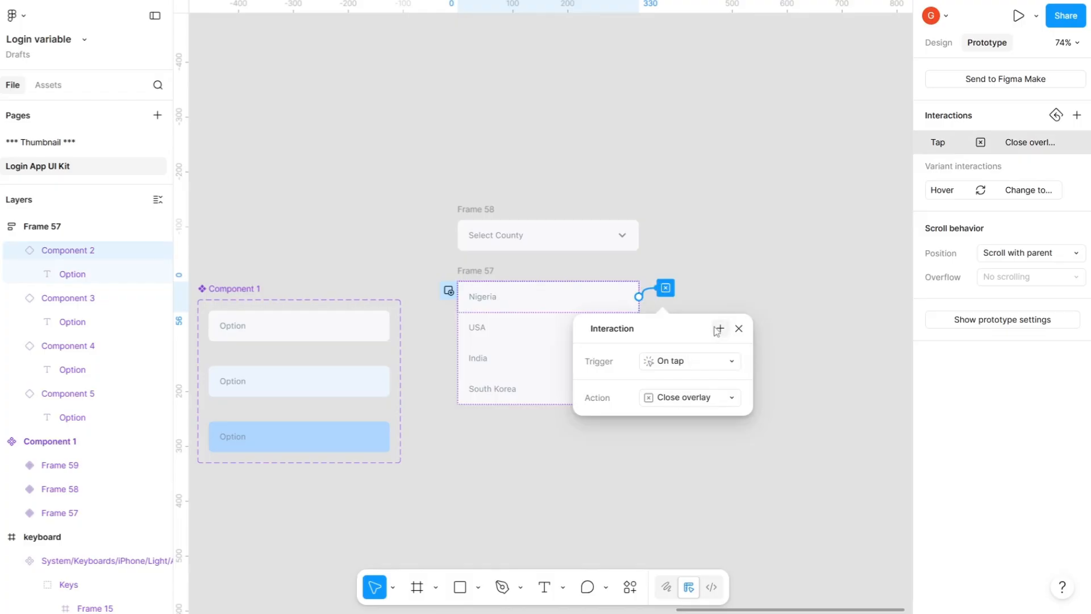
pyautogui.click(718, 329)
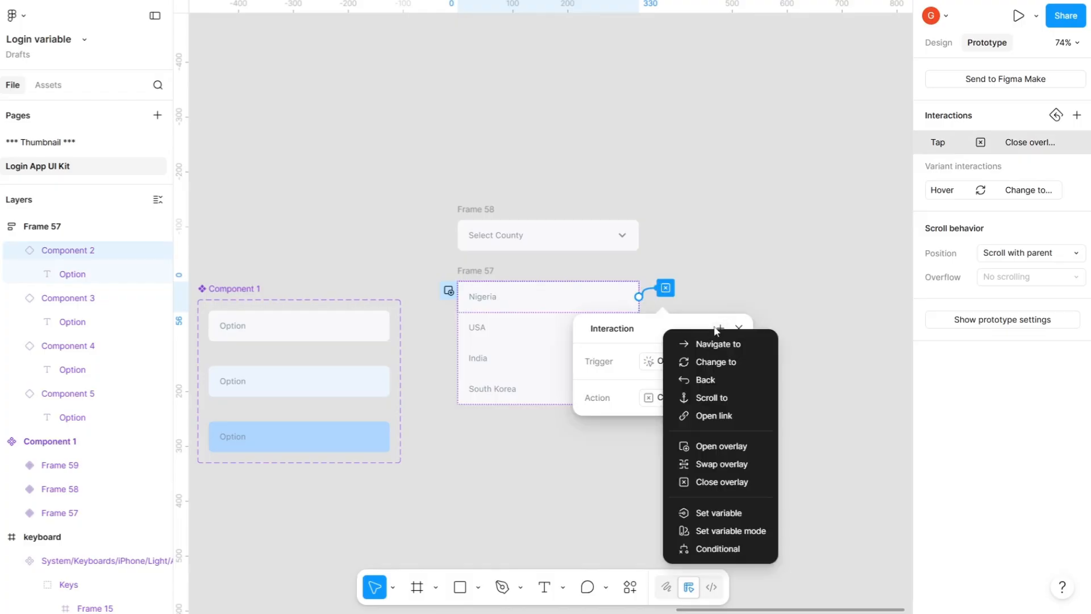
pyautogui.click(724, 513)
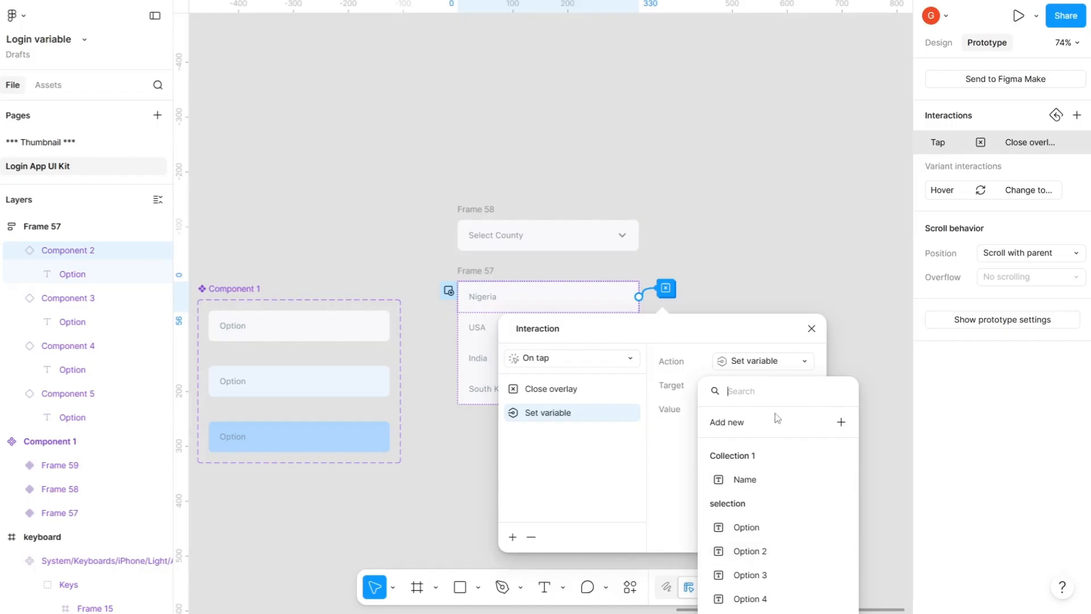
pyautogui.write('s')
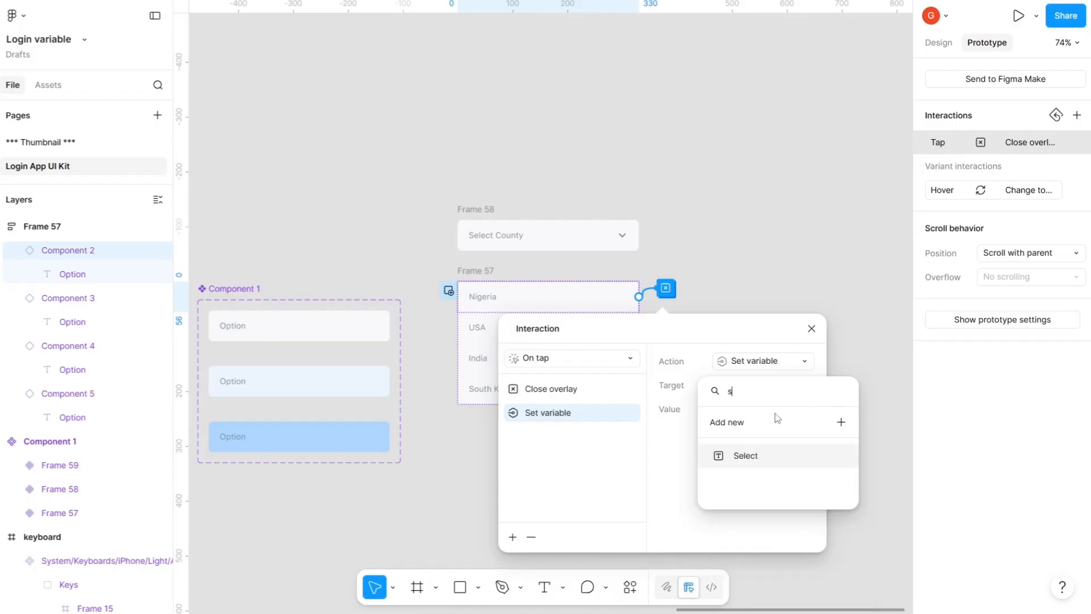
pyautogui.click(746, 456)
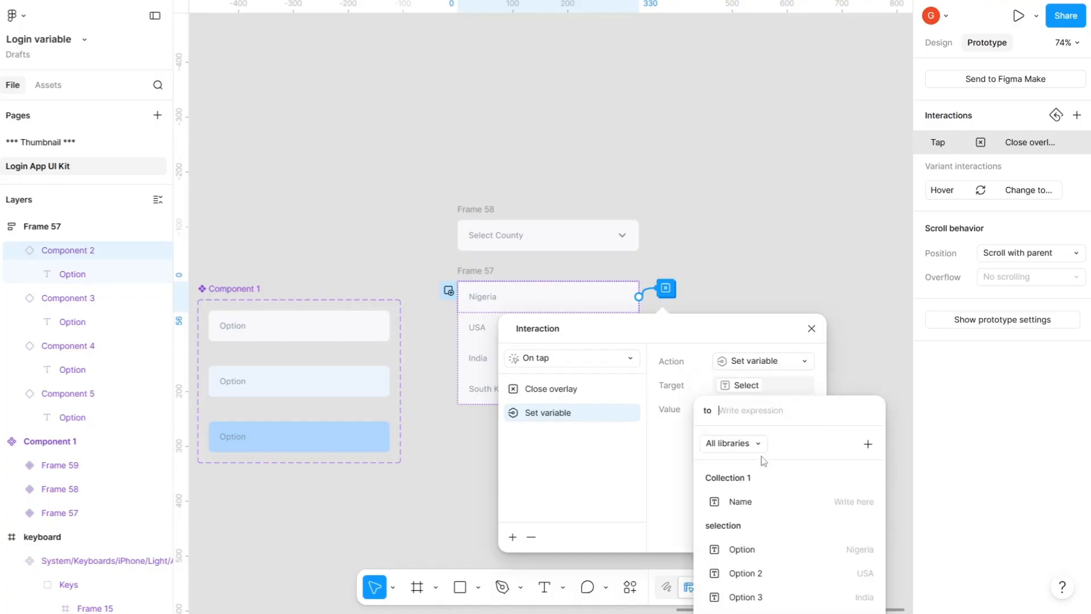
pyautogui.click(756, 547)
pyautogui.click(672, 482)
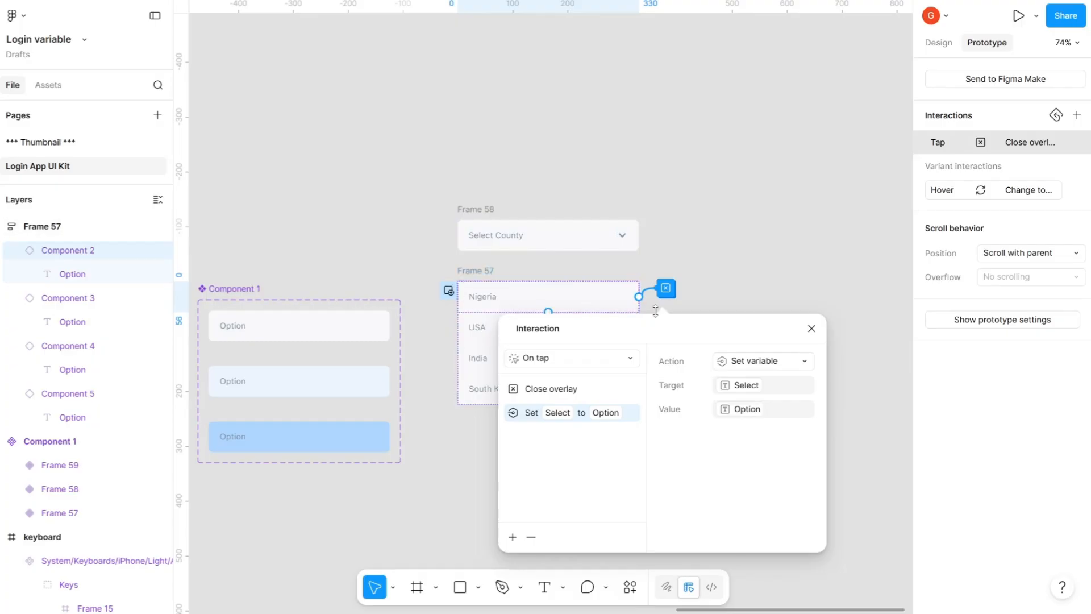
# Reorder the Nigeria row's tap actions so Close overlay comes after Set variable, and close the interaction settings
pyautogui.hscroll(-3, 546, 233)
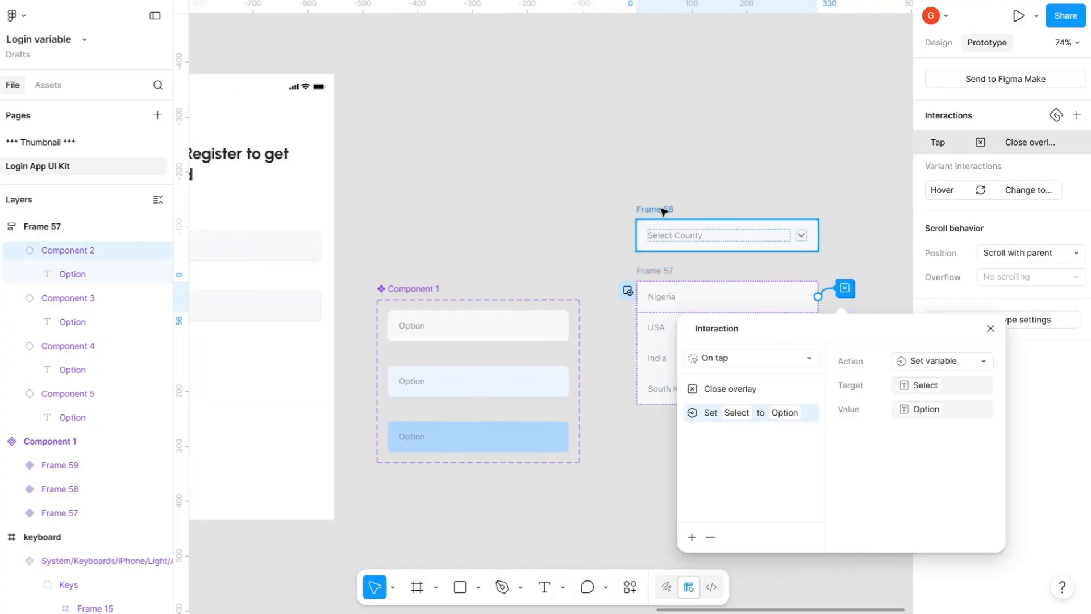
pyautogui.hscroll(3, 756, 272)
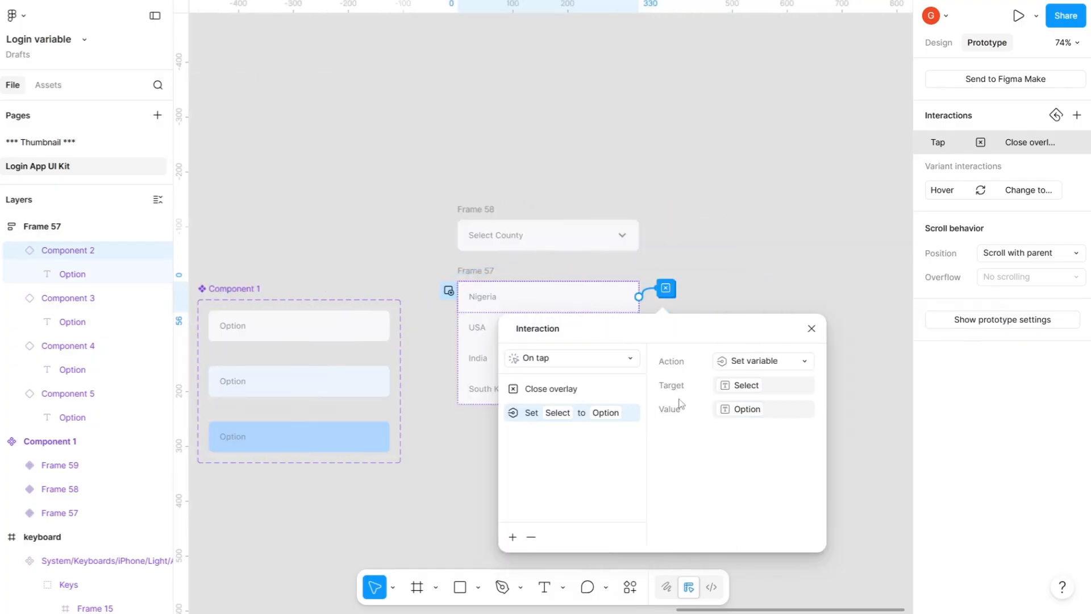
pyautogui.moveTo(657, 328); pyautogui.dragTo(838, 275)
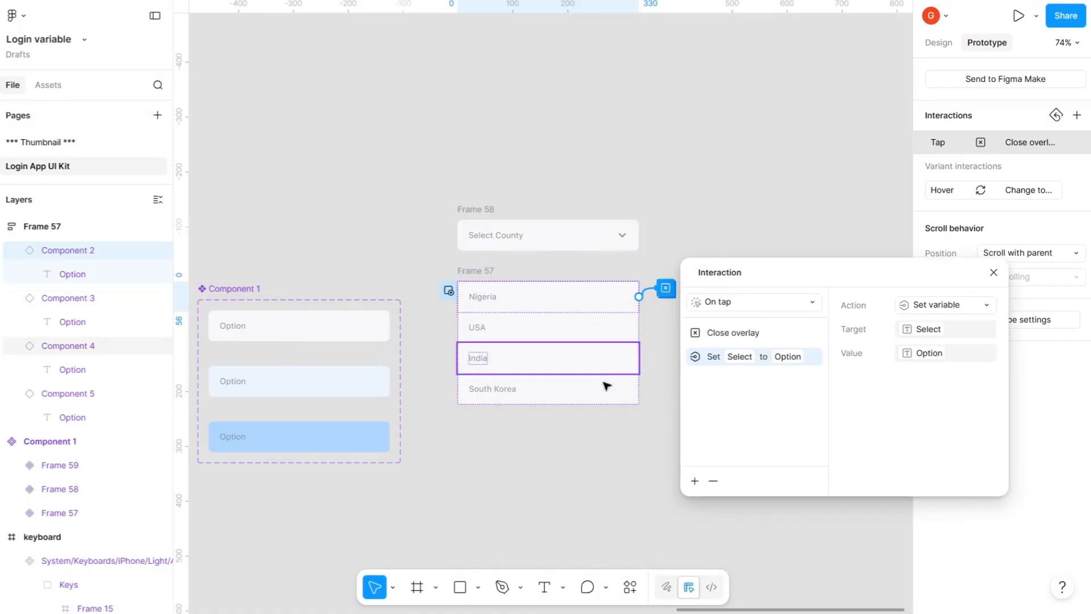
pyautogui.click(754, 336)
pyautogui.moveTo(768, 331); pyautogui.dragTo(772, 370)
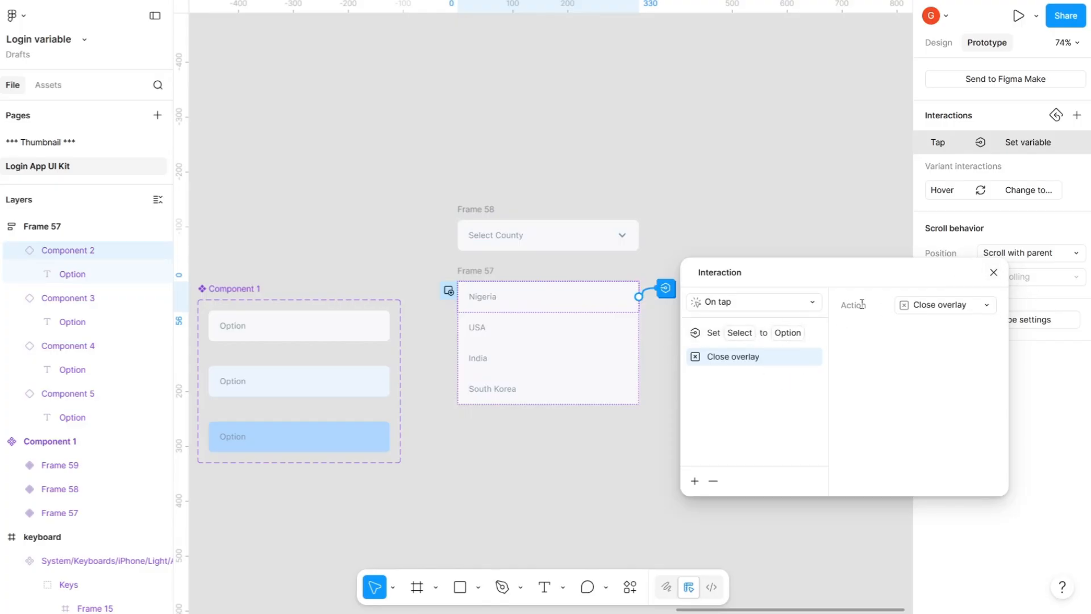
pyautogui.click(993, 273)
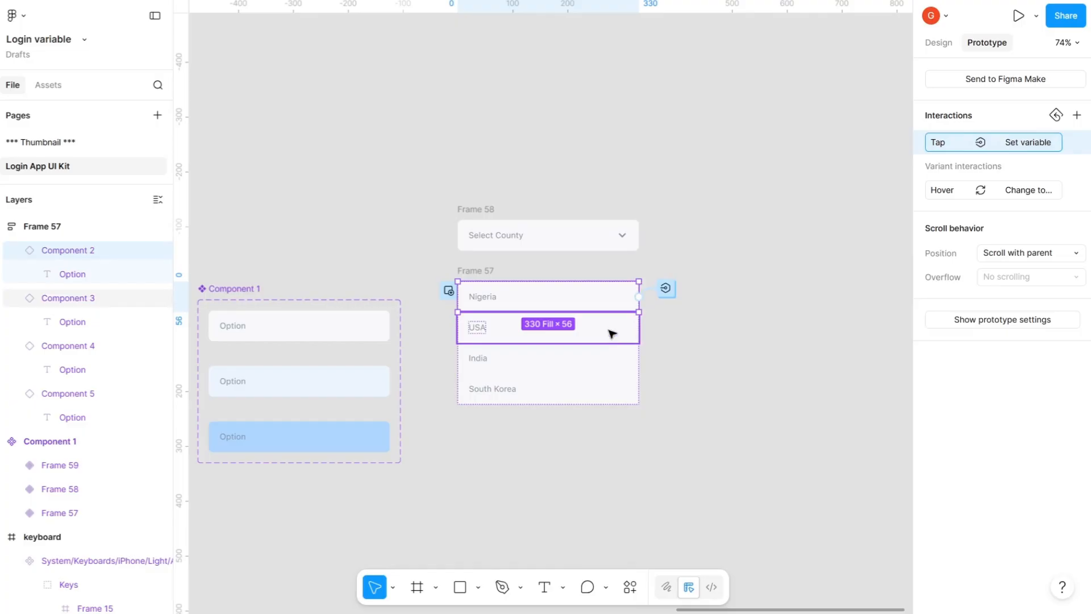
# Paste the Nigeria row's tap interaction onto the USA, India and South Korea rows in Frame 57
pyautogui.click(612, 333)
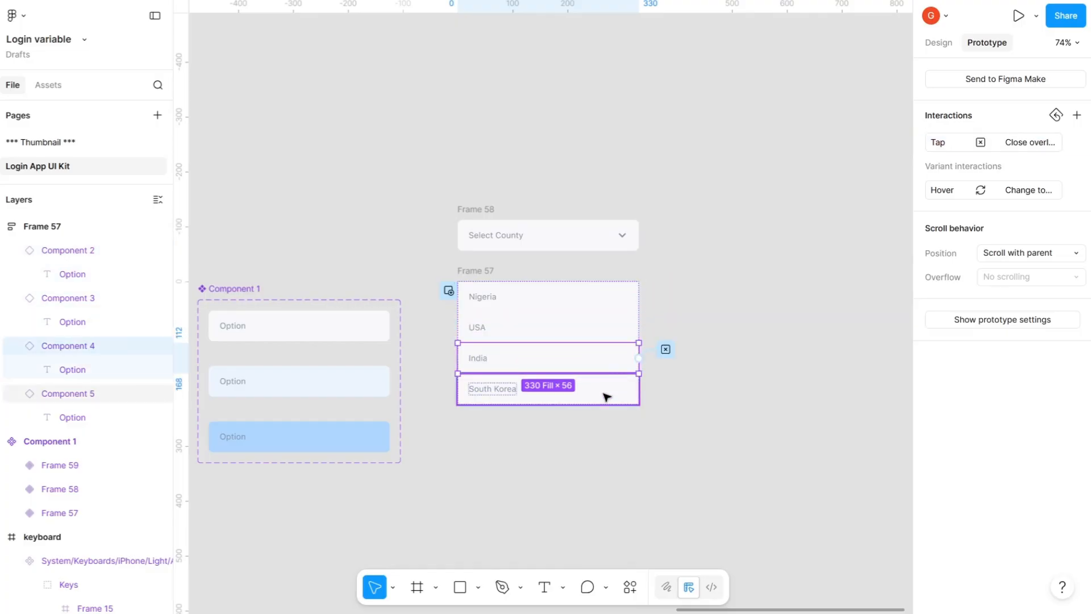
pyautogui.click(607, 394)
pyautogui.keyDown('shift'); pyautogui.click(613, 341); pyautogui.keyUp('shift')
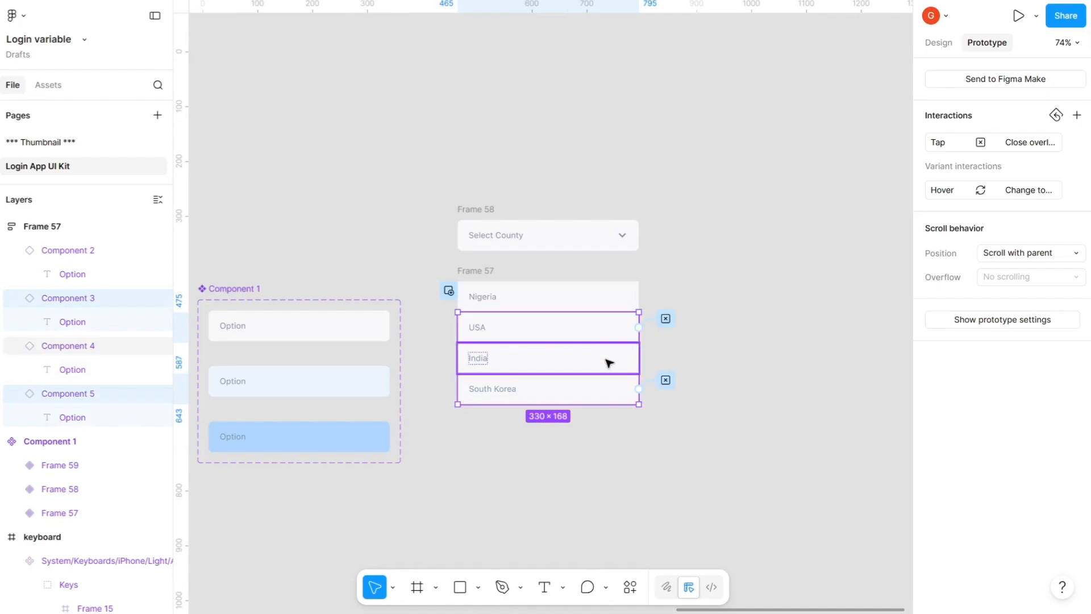
pyautogui.keyDown('shift'); pyautogui.click(608, 360); pyautogui.keyUp('shift')
pyautogui.rightClick(664, 352)
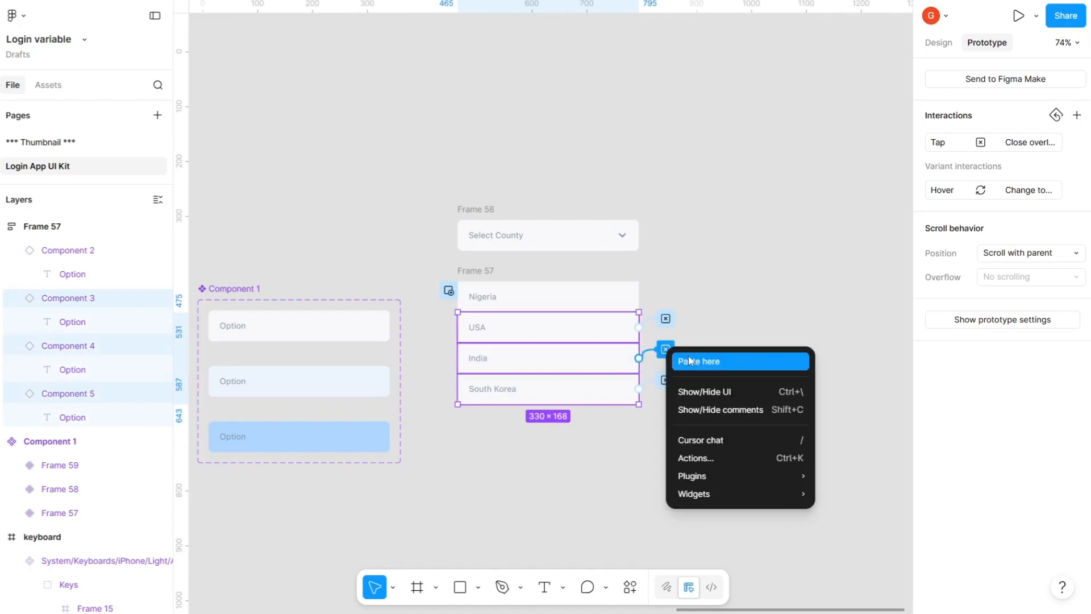
pyautogui.click(688, 363)
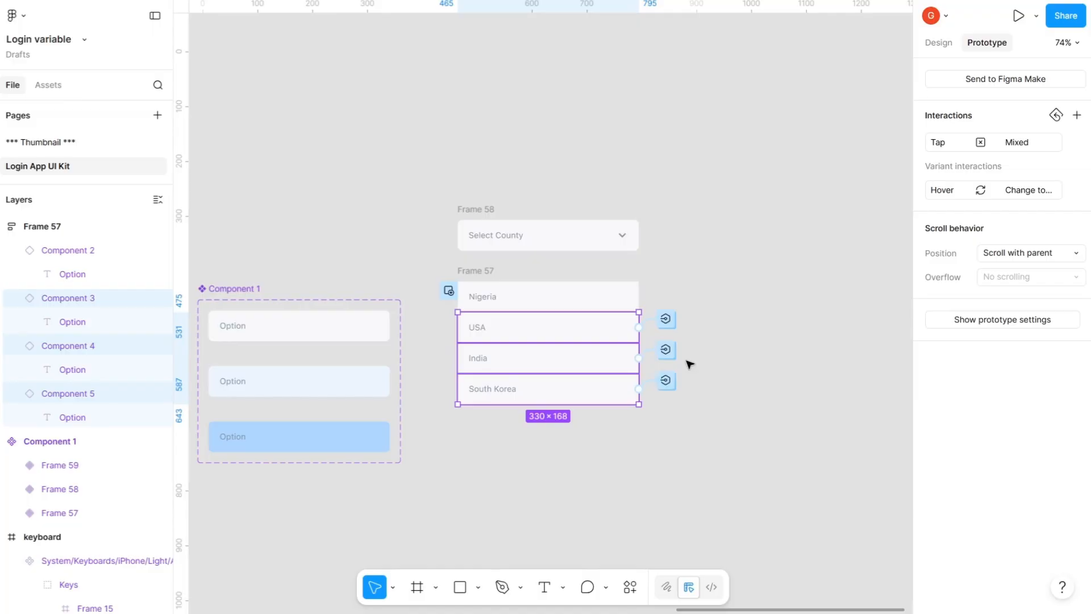
# Change the USA row's tap interaction so that it sets the Select variable to Option 2
pyautogui.click(665, 320)
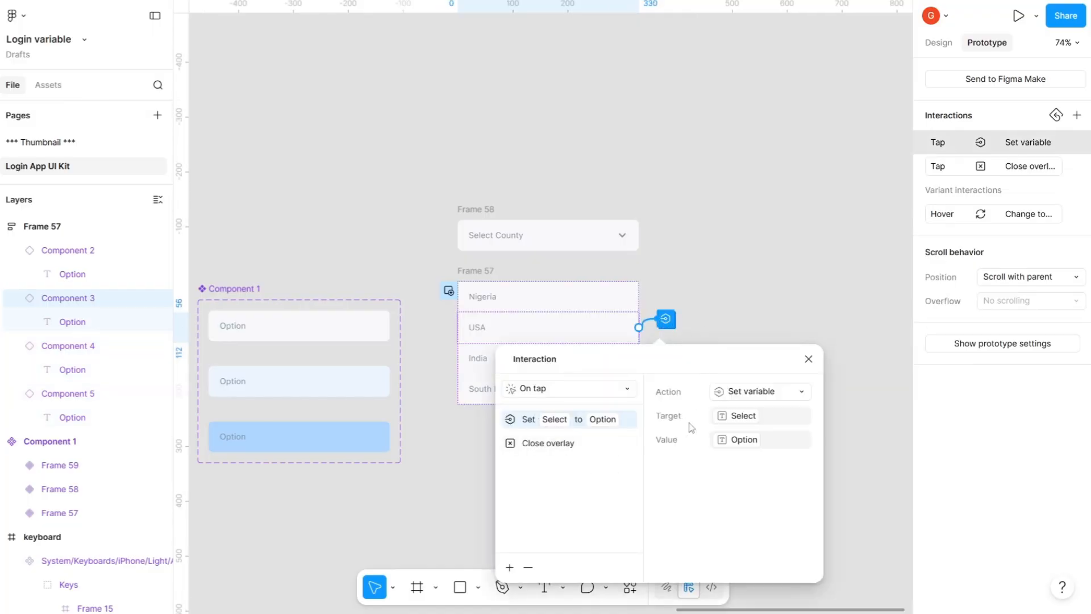
pyautogui.moveTo(637, 363); pyautogui.dragTo(843, 207)
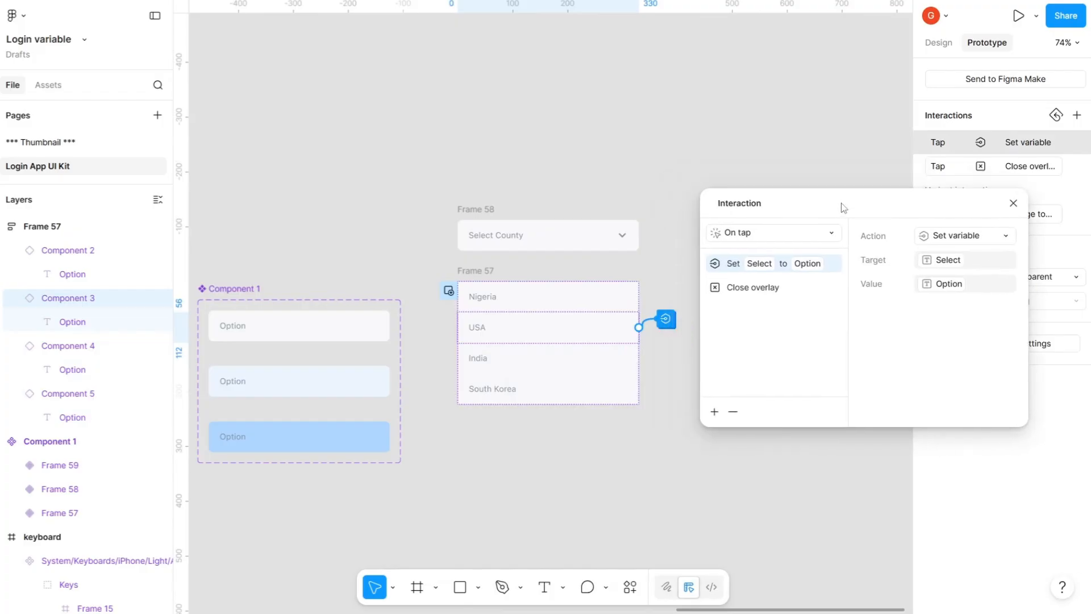
pyautogui.click(950, 285)
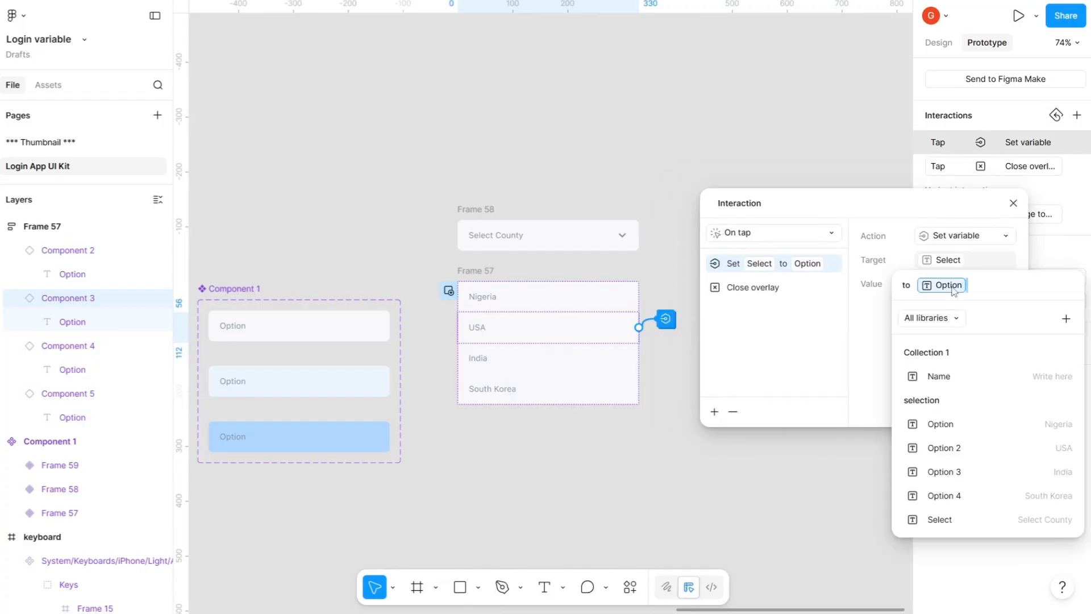
pyautogui.click(948, 453)
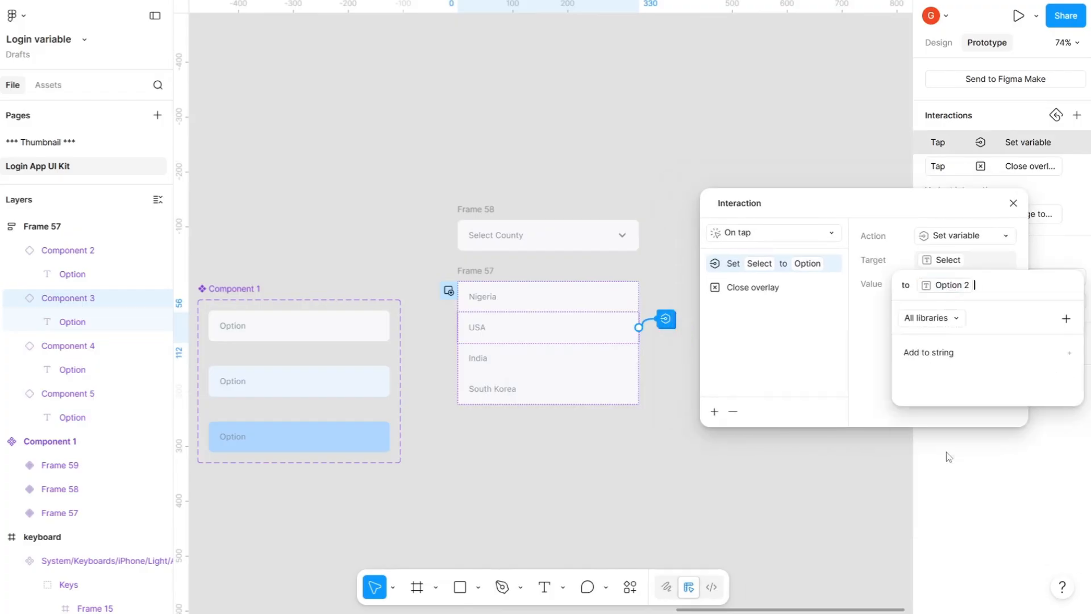
pyautogui.click(631, 360)
# Change the India row's tap interaction so that it sets Select to Option 3, and close the interaction settings
pyautogui.click(630, 358)
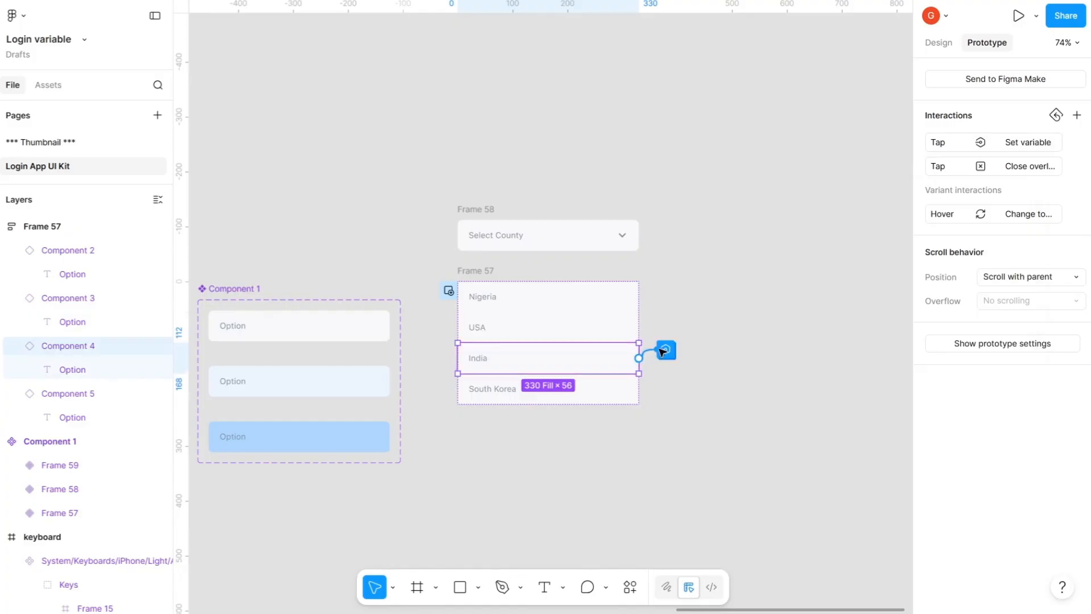
pyautogui.click(665, 350)
pyautogui.click(738, 467)
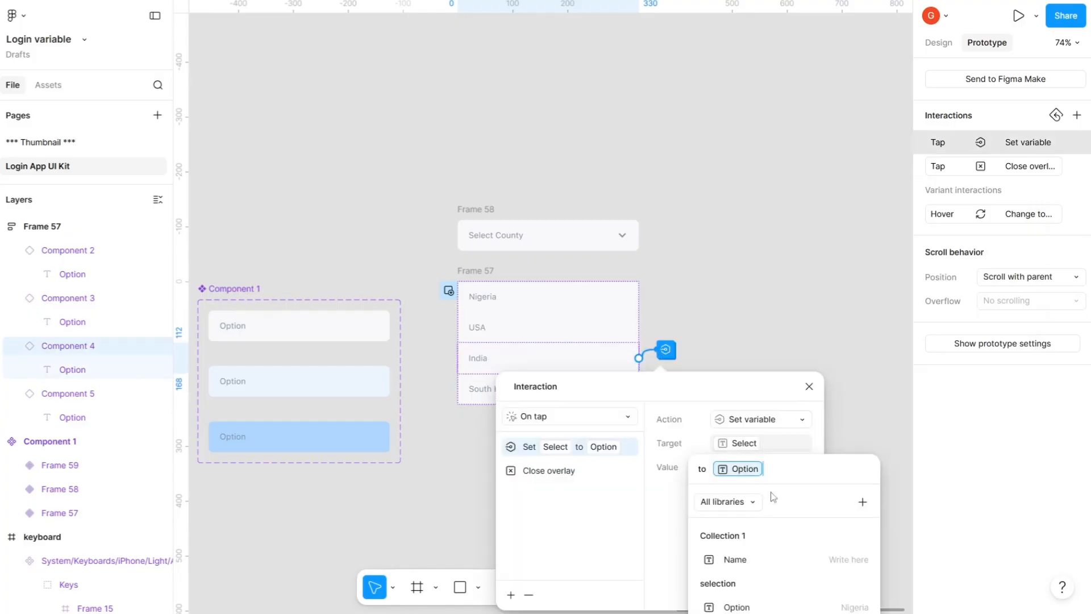
pyautogui.click(756, 386)
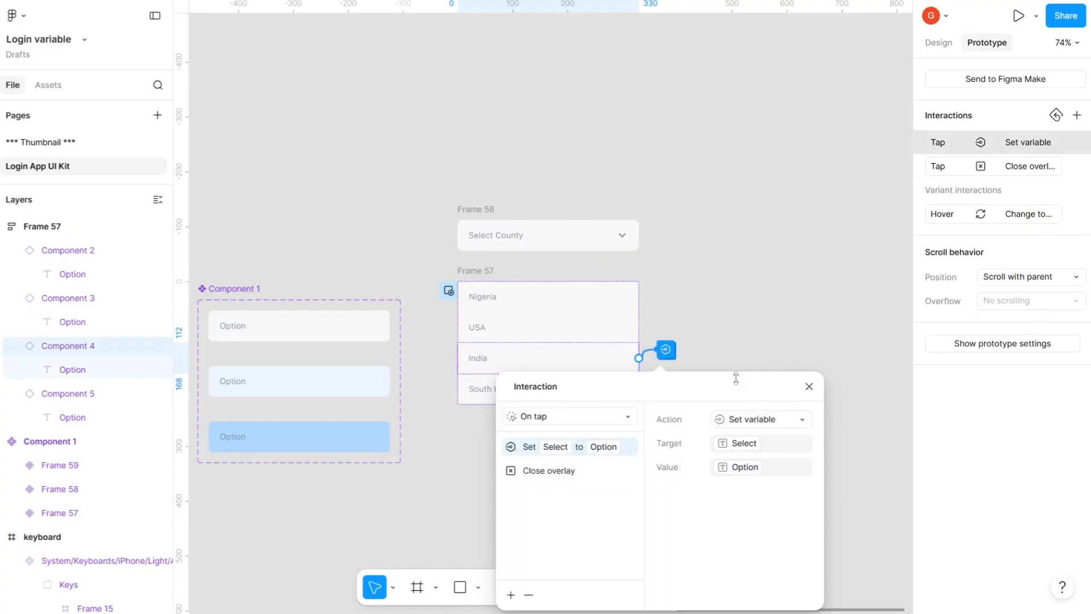
pyautogui.moveTo(720, 395); pyautogui.dragTo(857, 261)
pyautogui.click(892, 337)
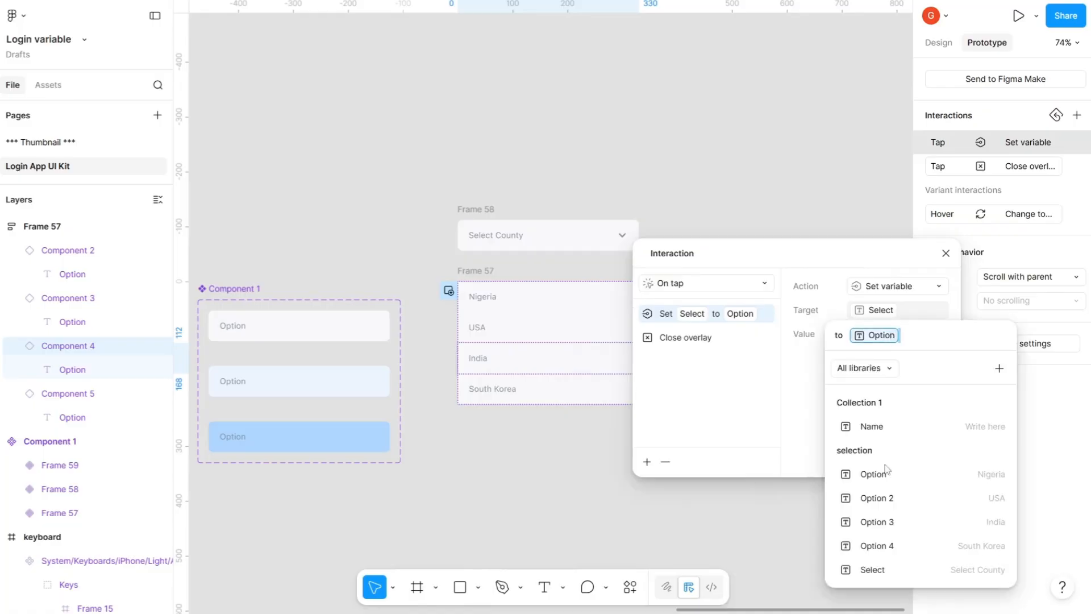
pyautogui.click(886, 522)
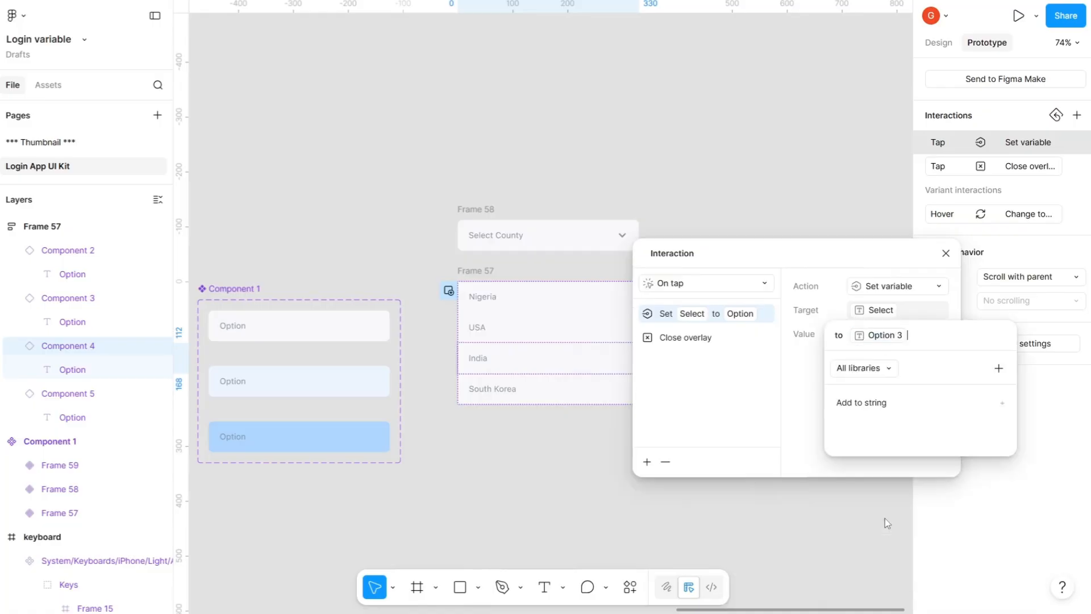
pyautogui.click(525, 382)
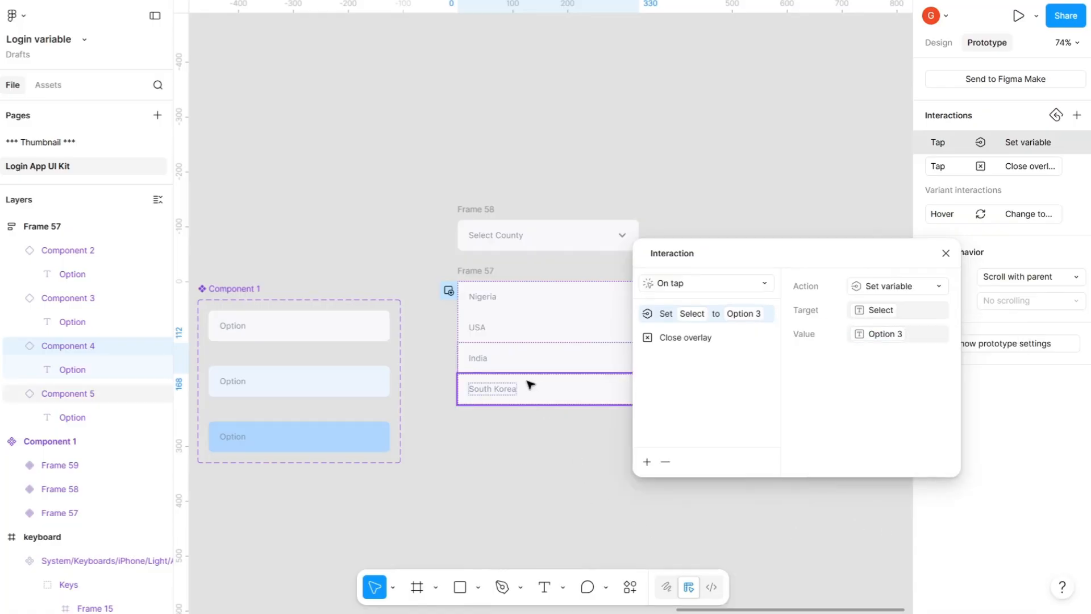
pyautogui.click(945, 254)
# Change the South Korea row's tap interaction so that it sets Select to Option 4, and clear the selection
pyautogui.click(609, 398)
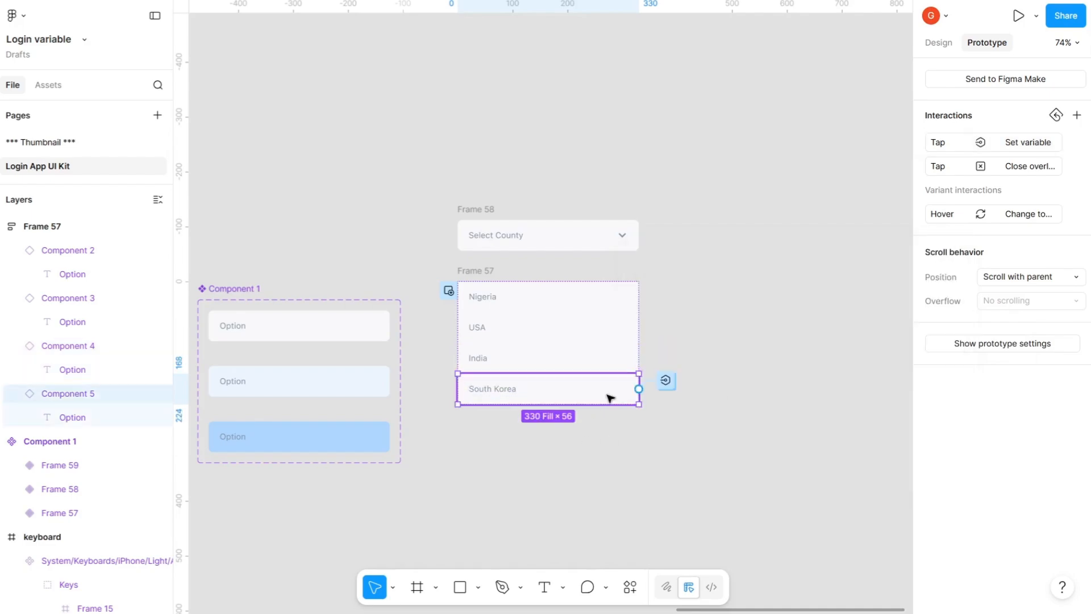
pyautogui.click(665, 380)
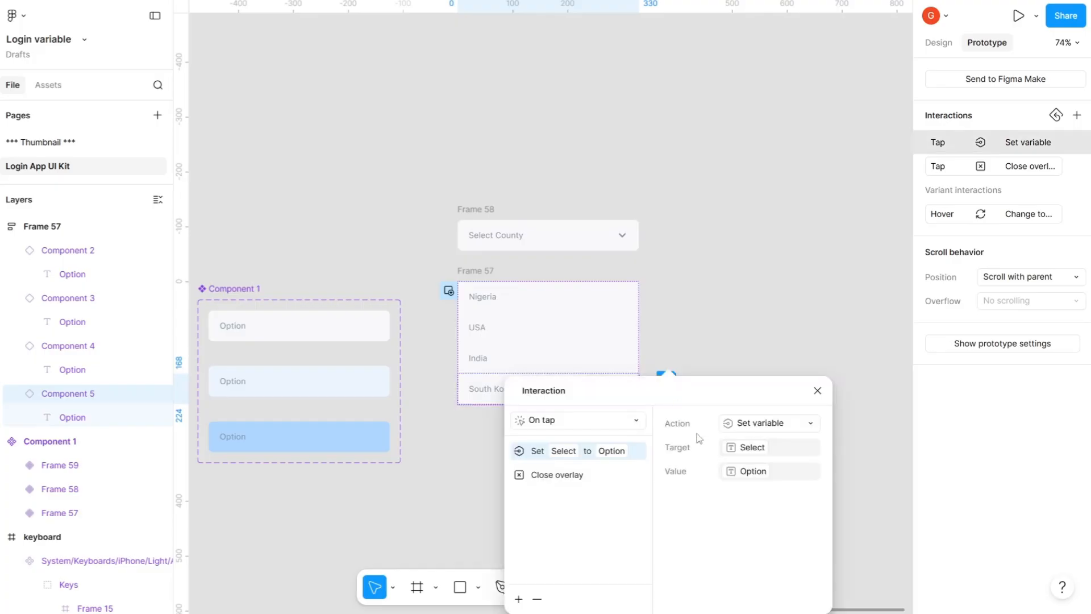
pyautogui.click(772, 469)
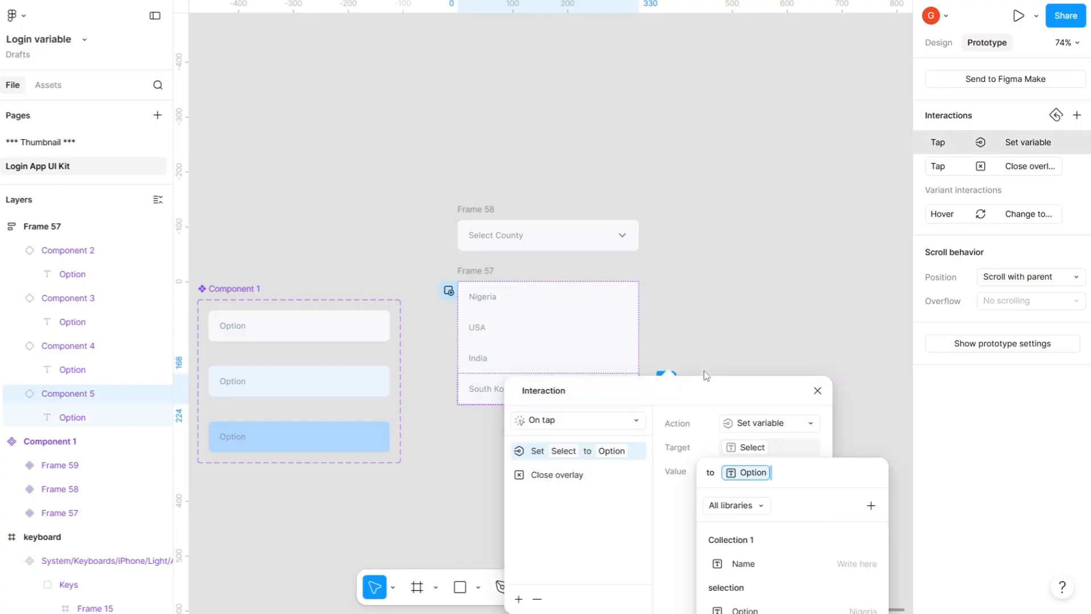
pyautogui.moveTo(703, 386); pyautogui.dragTo(870, 218)
pyautogui.click(935, 302)
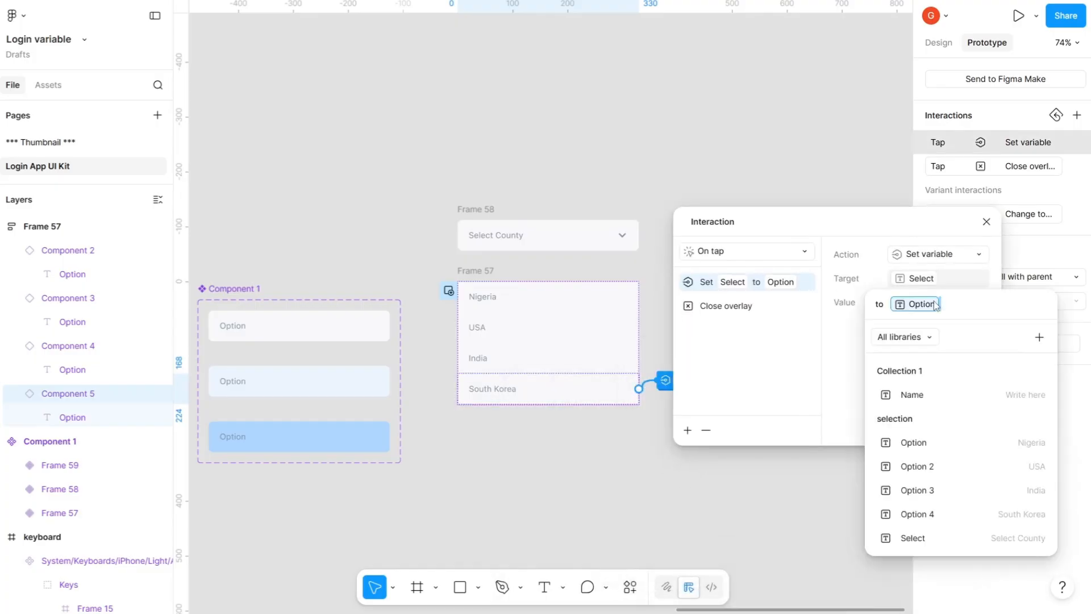
pyautogui.click(909, 514)
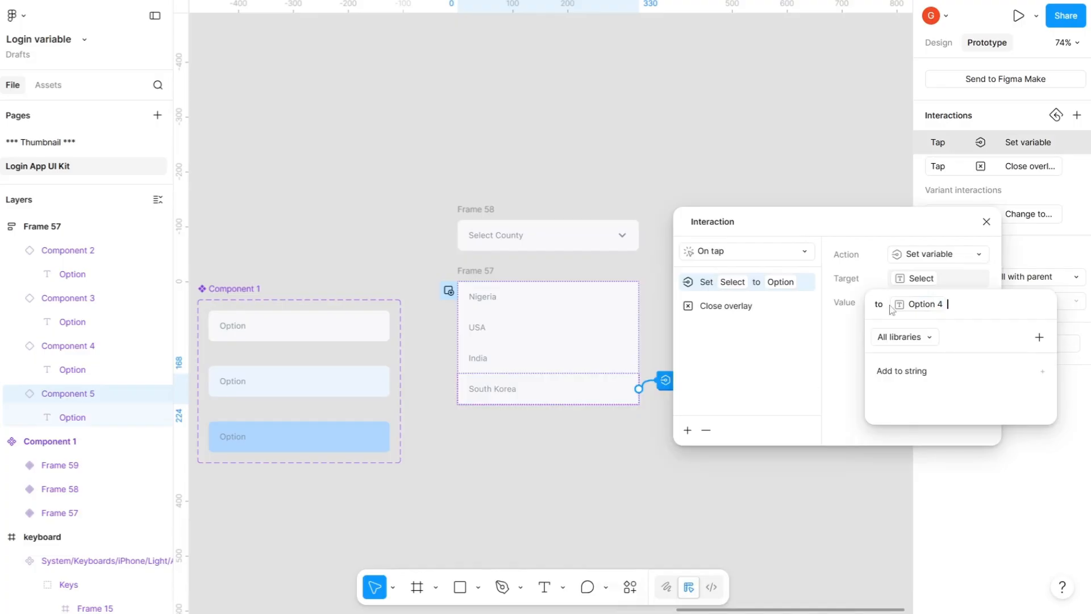
pyautogui.click(836, 376)
pyautogui.click(813, 166)
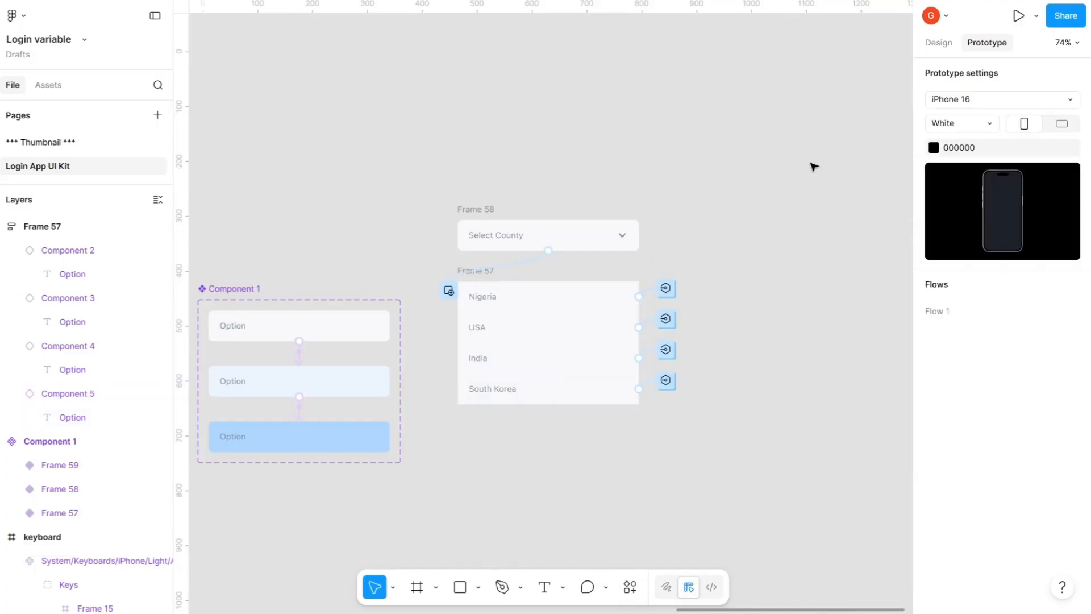
# Add a "Select Country" text label above Frame 58 and move it closer to the frame's left edge
pyautogui.hscroll(-5, 812, 165)
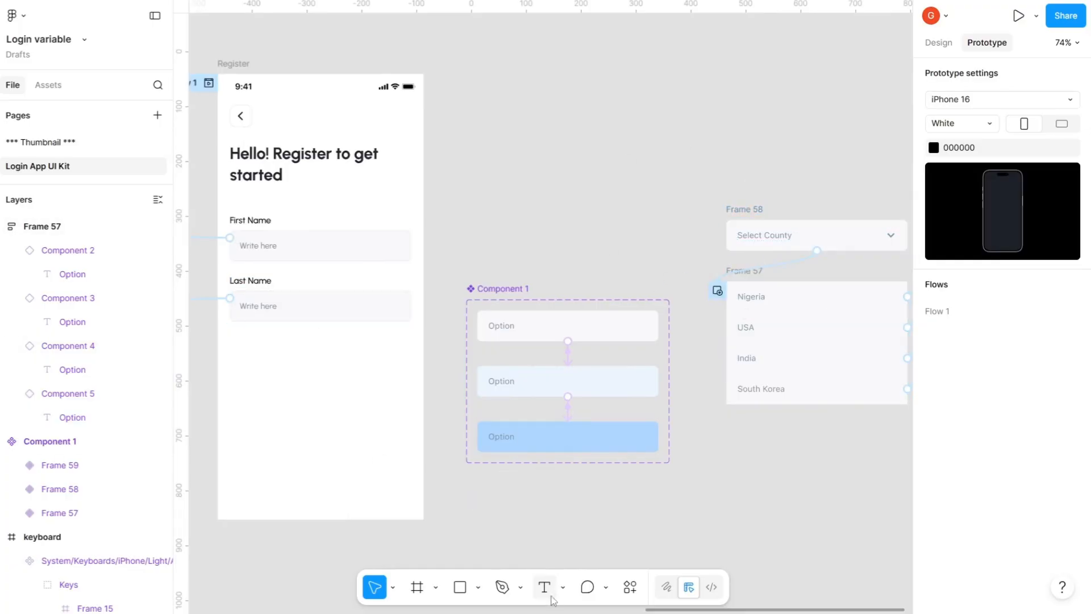
pyautogui.press('t')
pyautogui.click(748, 187)
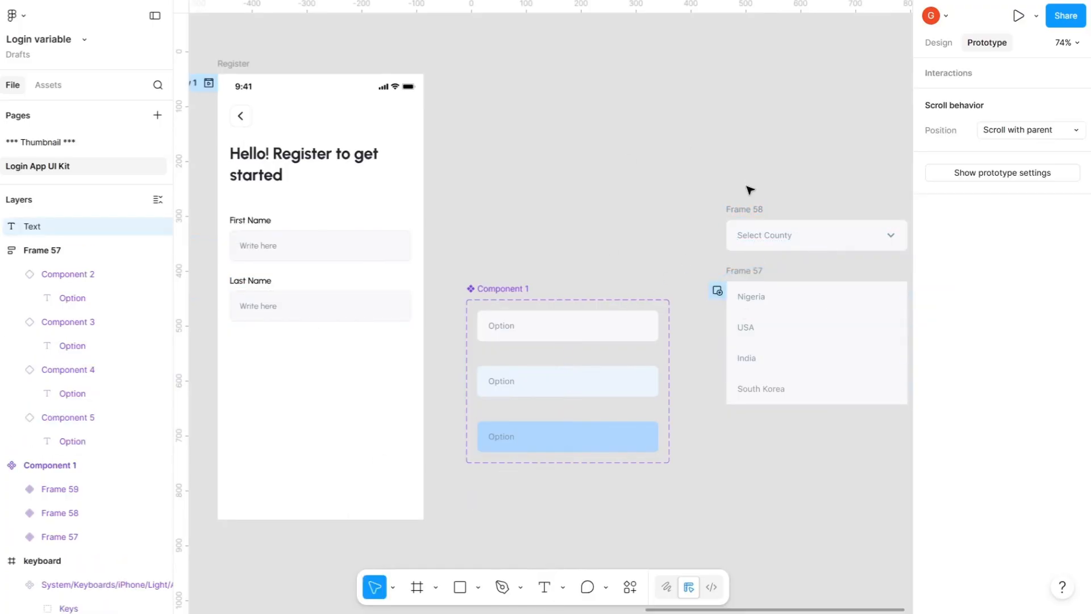
pyautogui.write('Select Country')
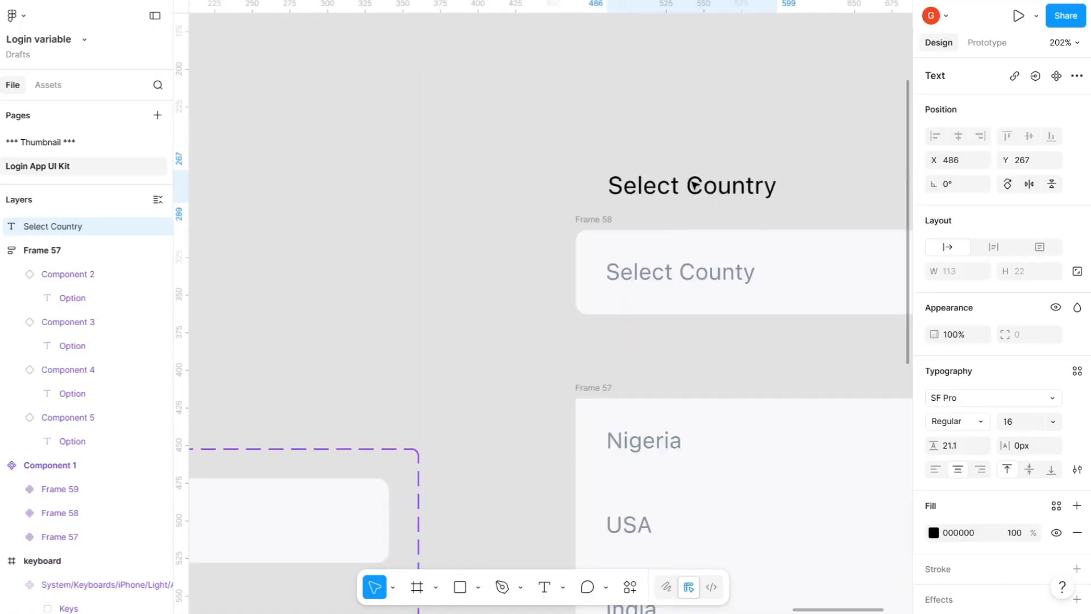
pyautogui.moveTo(693, 181); pyautogui.dragTo(672, 180)
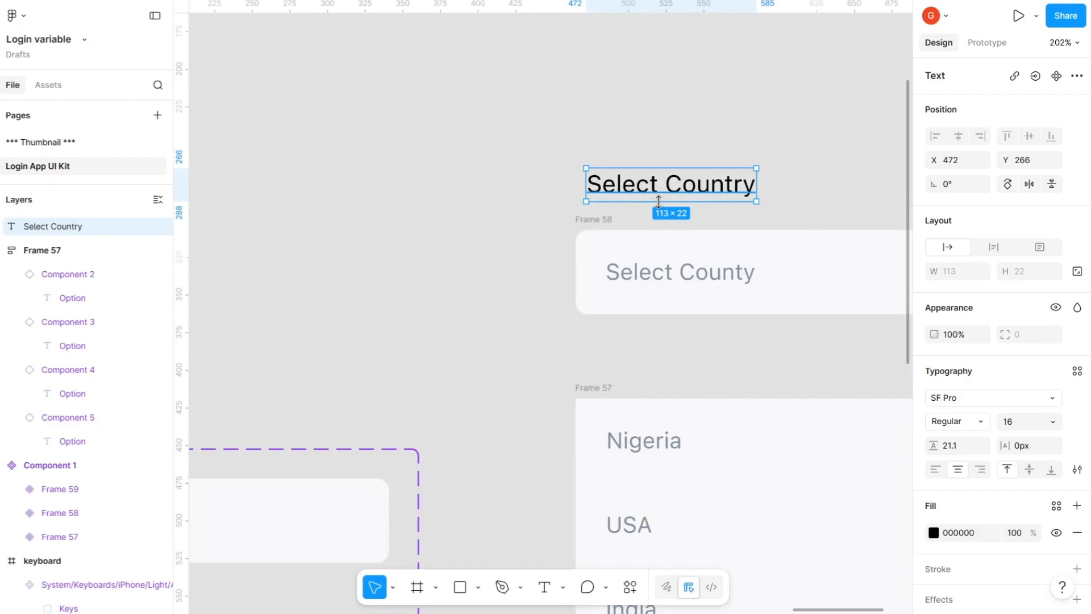
# Wrap the Select Country label and Frame 58 in an auto layout with 8 spacing, and place it below Last Name on the Register screen
pyautogui.keyDown('shift'); pyautogui.click(601, 219); pyautogui.keyUp('shift')
pyautogui.hotkey('shift', 'a')
pyautogui.scroll(-6, 602, 219)
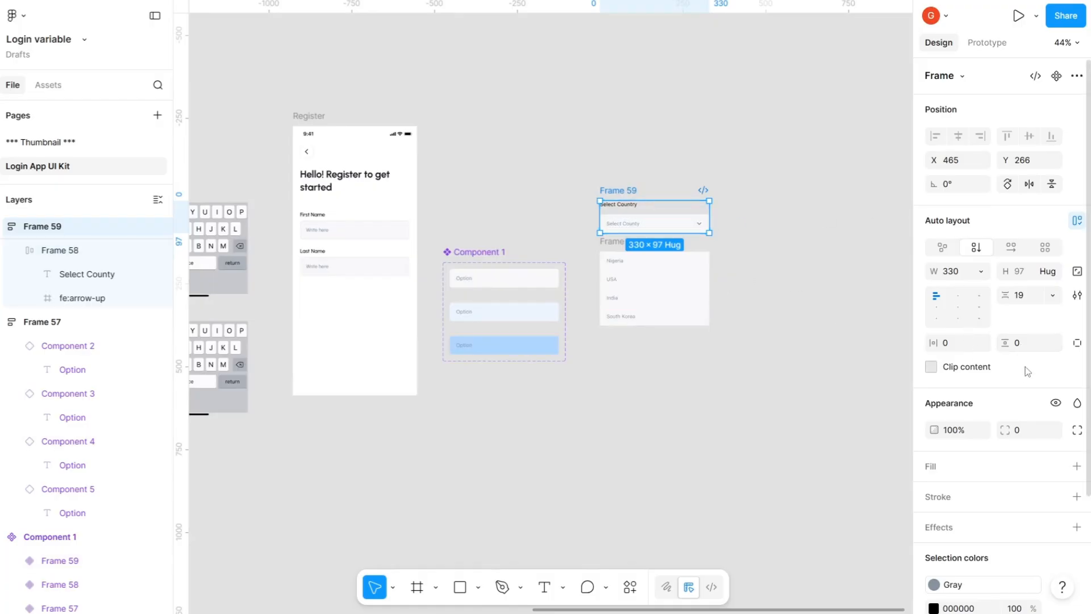
pyautogui.click(1027, 298)
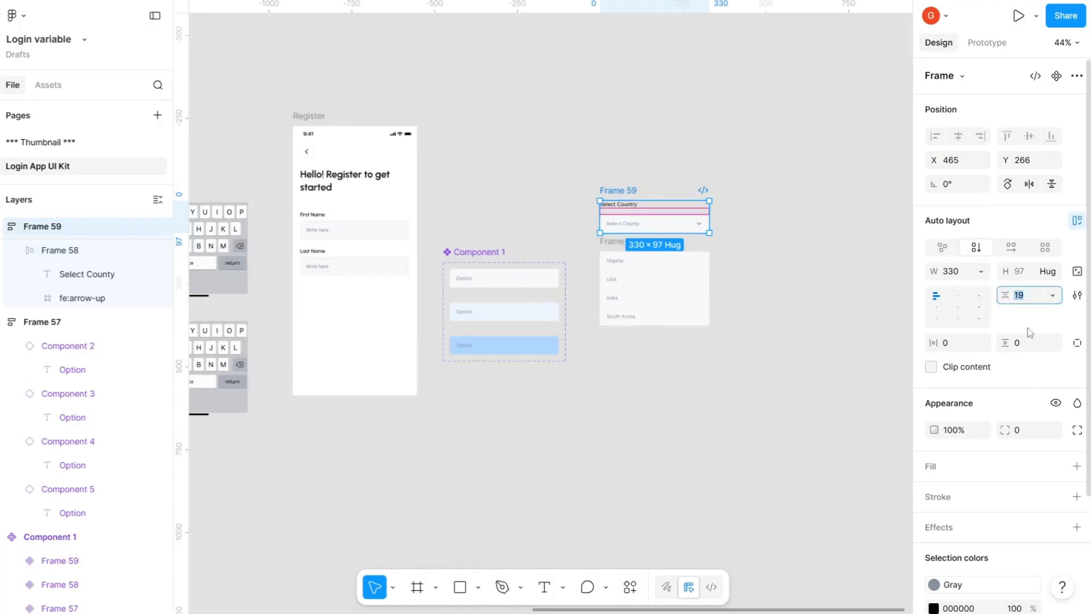
pyautogui.write('8')
pyautogui.press('Return')
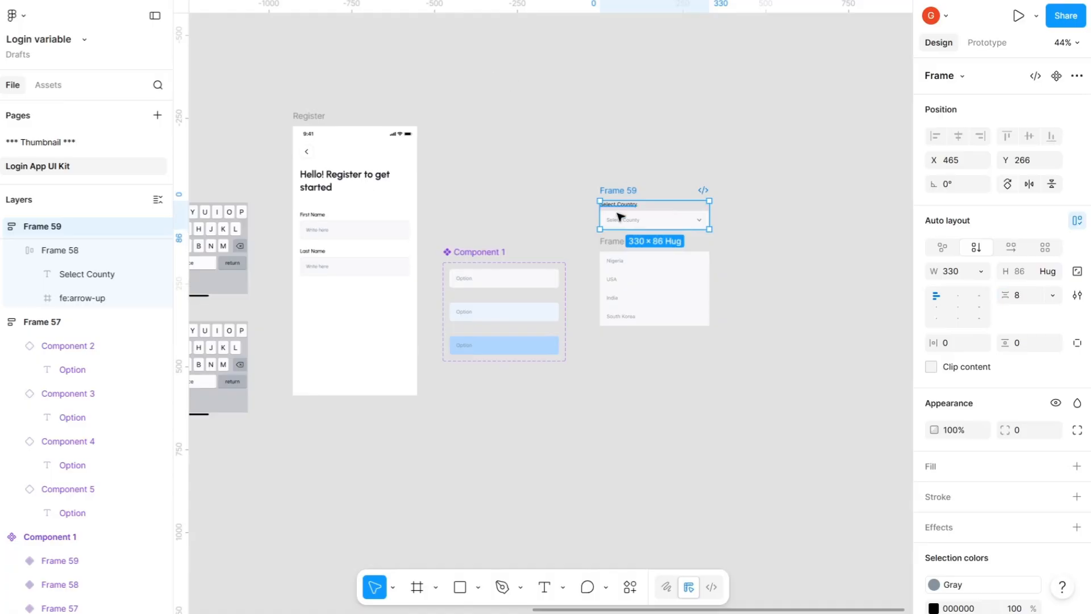
pyautogui.moveTo(619, 209); pyautogui.dragTo(318, 283)
pyautogui.moveTo(319, 283); pyautogui.dragTo(319, 282)
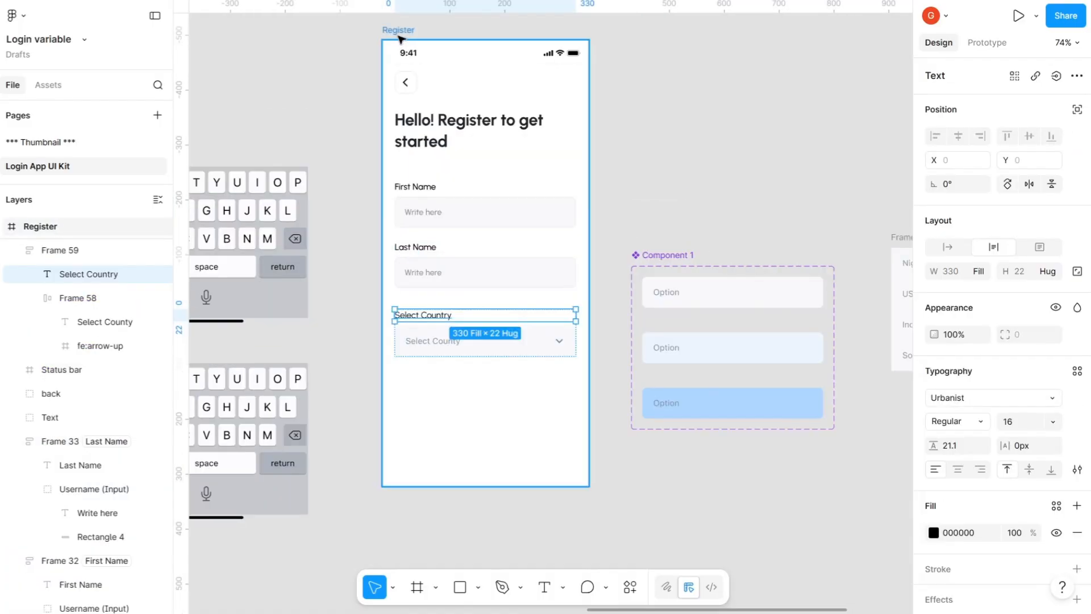
# Preview the Register screen and test the country dropdown by choosing Nigeria and USA
pyautogui.click(551, 253)
pyautogui.hotkey('shift', 'space')
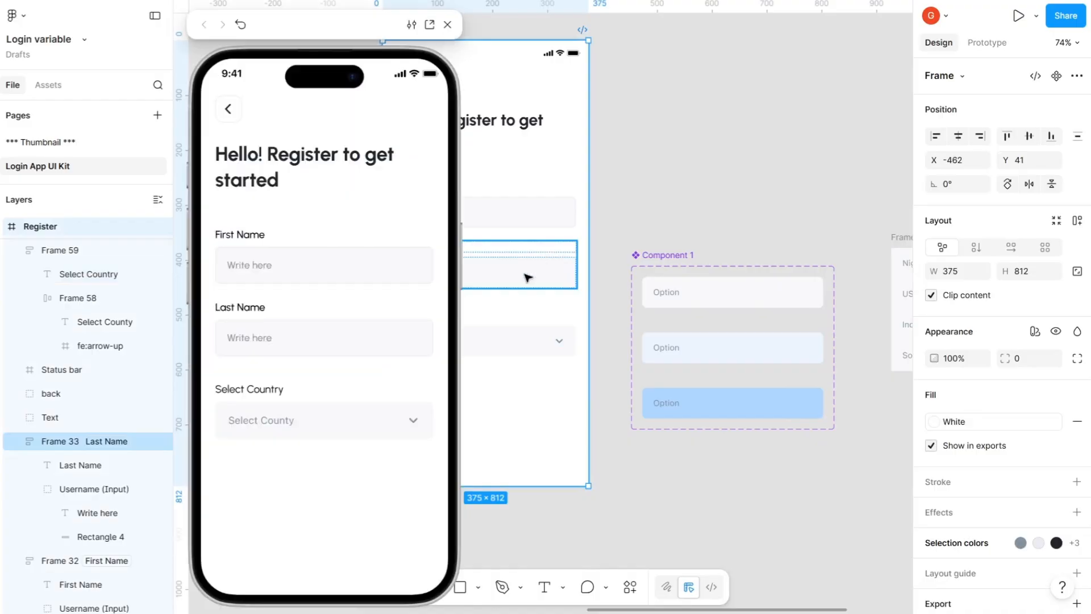
pyautogui.click(333, 421)
pyautogui.click(315, 471)
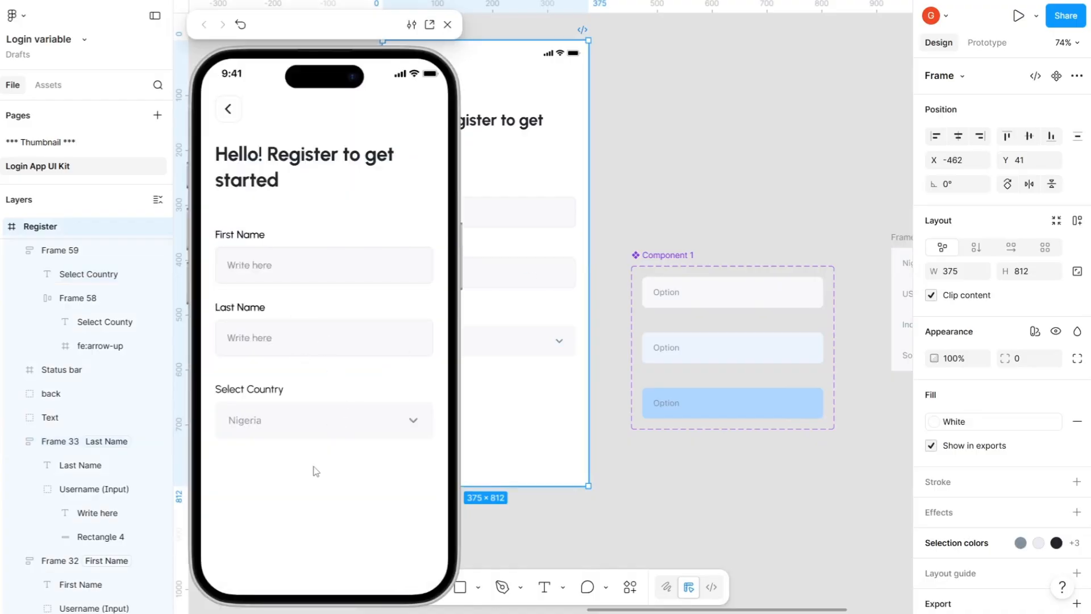
pyautogui.click(321, 429)
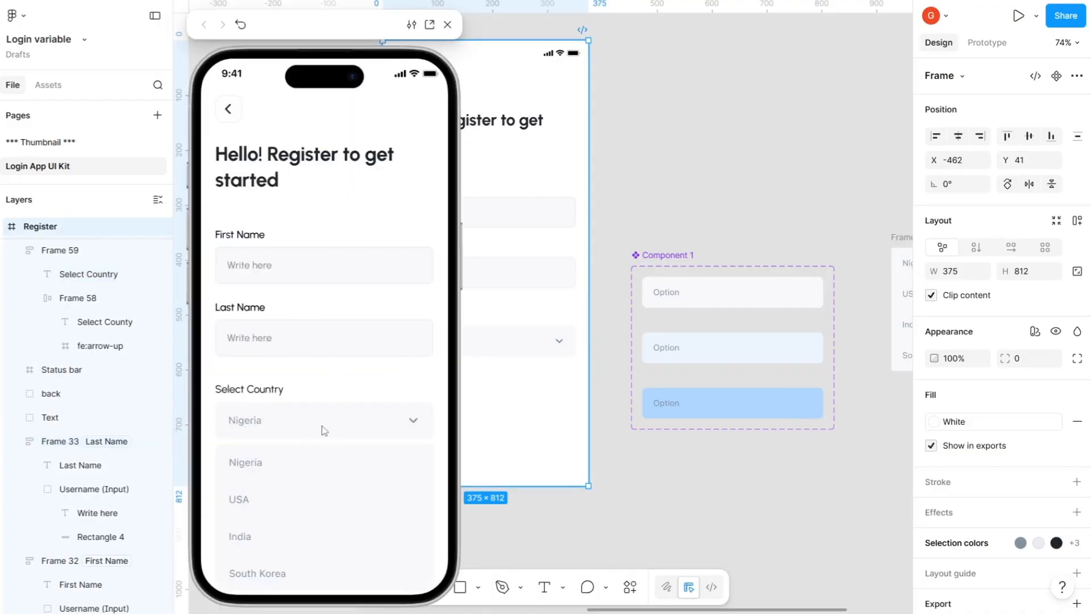
pyautogui.click(305, 506)
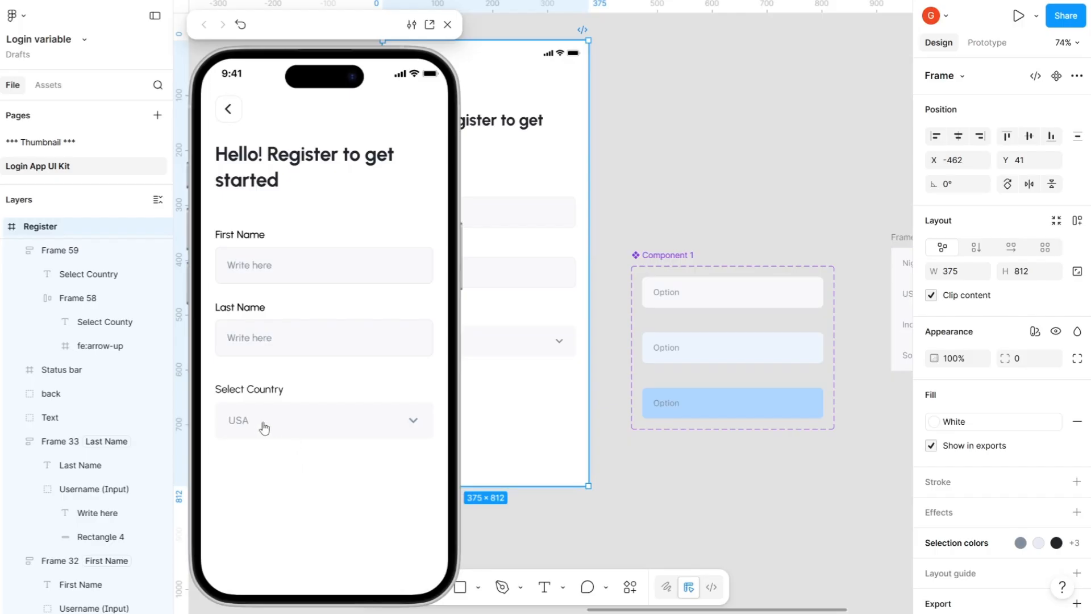
# Test the dropdown in the preview with India, South Korea and Nigeria, and reopen the option list
pyautogui.click(290, 425)
pyautogui.click(276, 540)
pyautogui.click(306, 424)
pyautogui.click(300, 574)
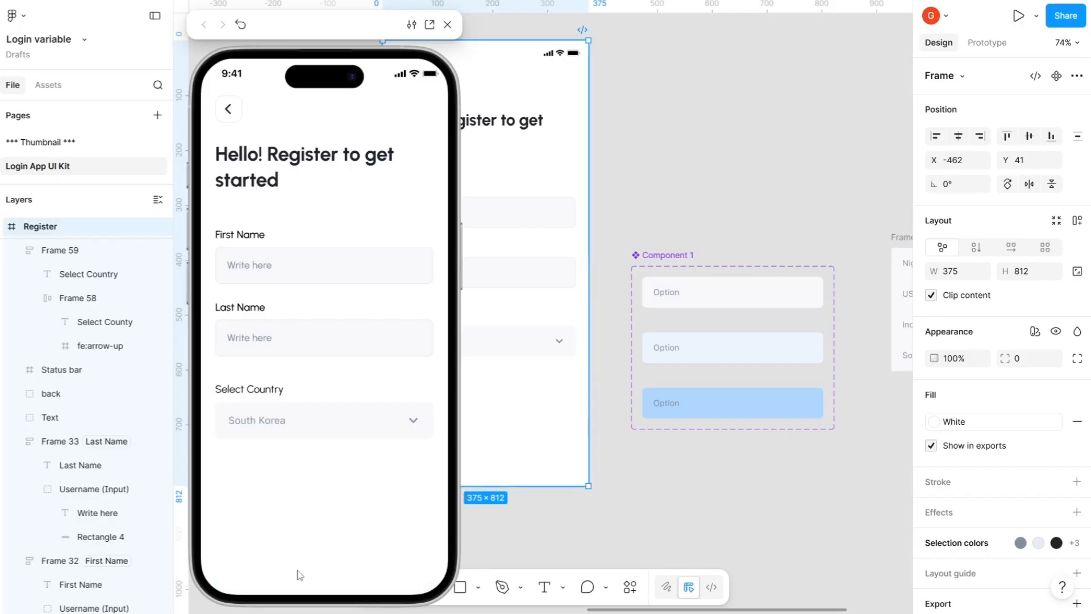
pyautogui.click(323, 434)
pyautogui.click(306, 475)
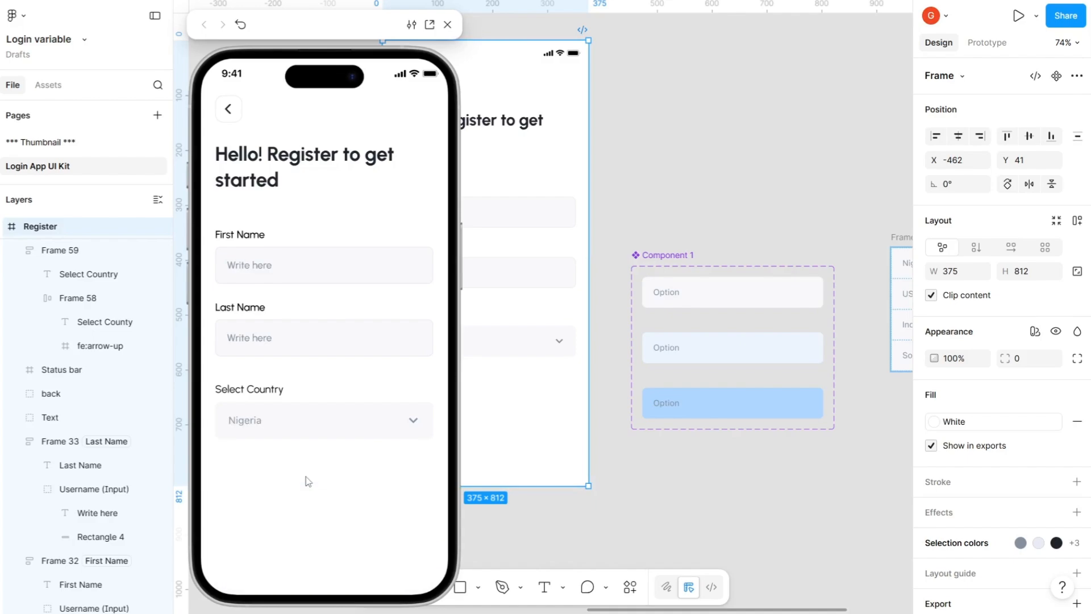
pyautogui.click(304, 426)
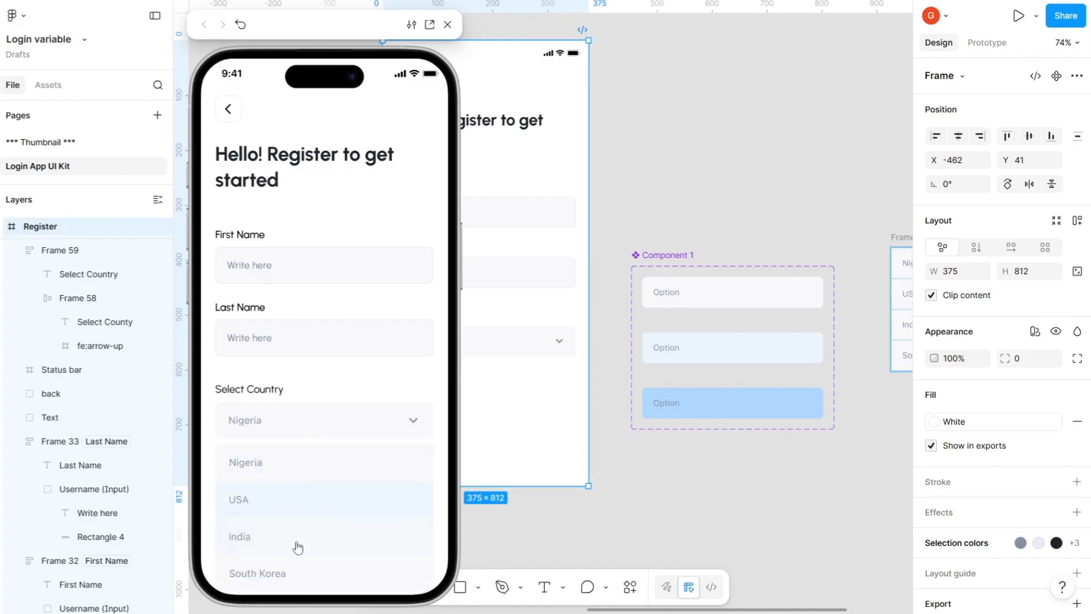
# Choose USA from the open country list in the Register preview to test the selection
pyautogui.click(279, 509)
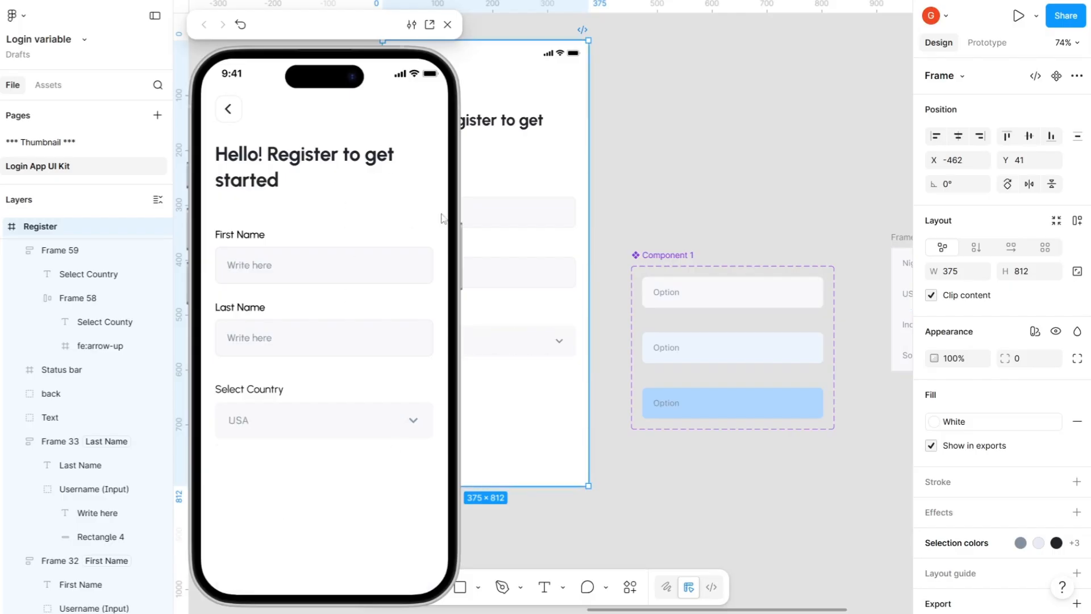
# Set the font weight of the Select Country label above the dropdown on the Register screen to Medium, and deselect it
pyautogui.hscroll(-3, 553, 293)
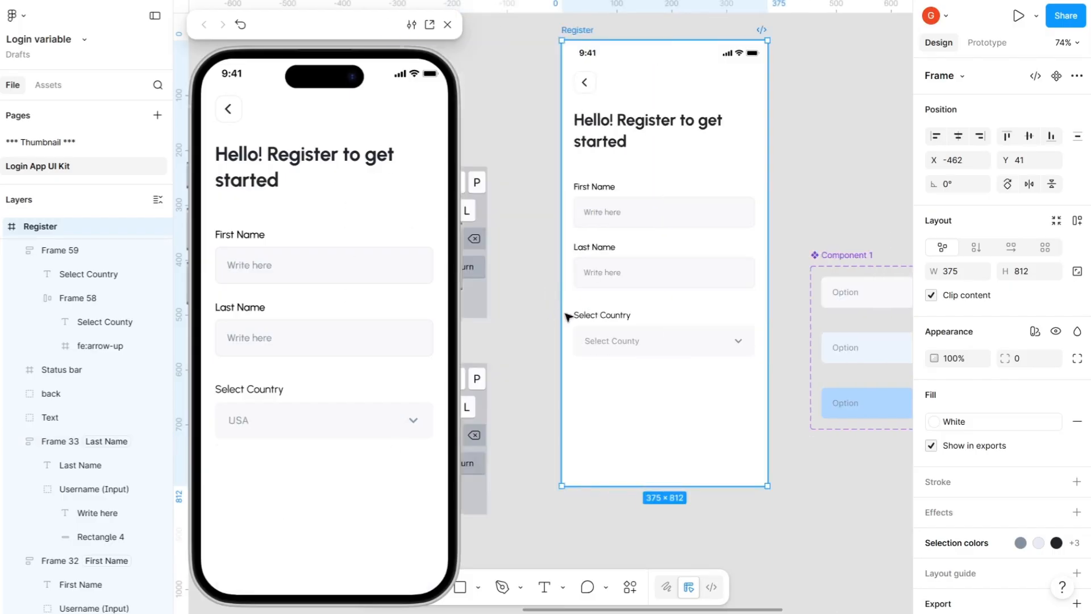
pyautogui.keyDown('ctrl'); pyautogui.click(603, 322); pyautogui.keyUp('ctrl')
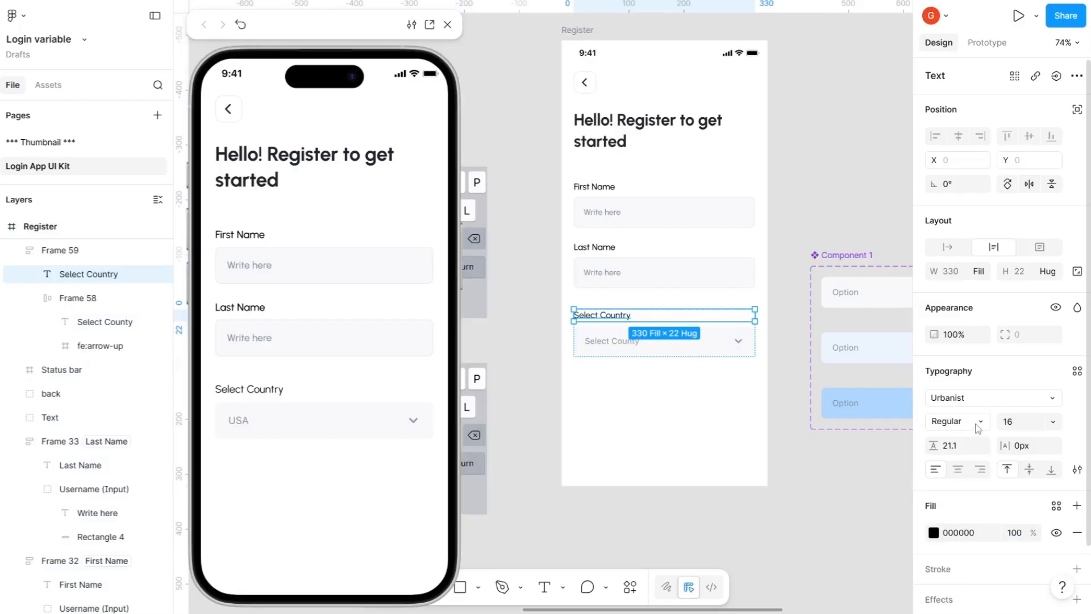
pyautogui.click(978, 427)
pyautogui.click(981, 444)
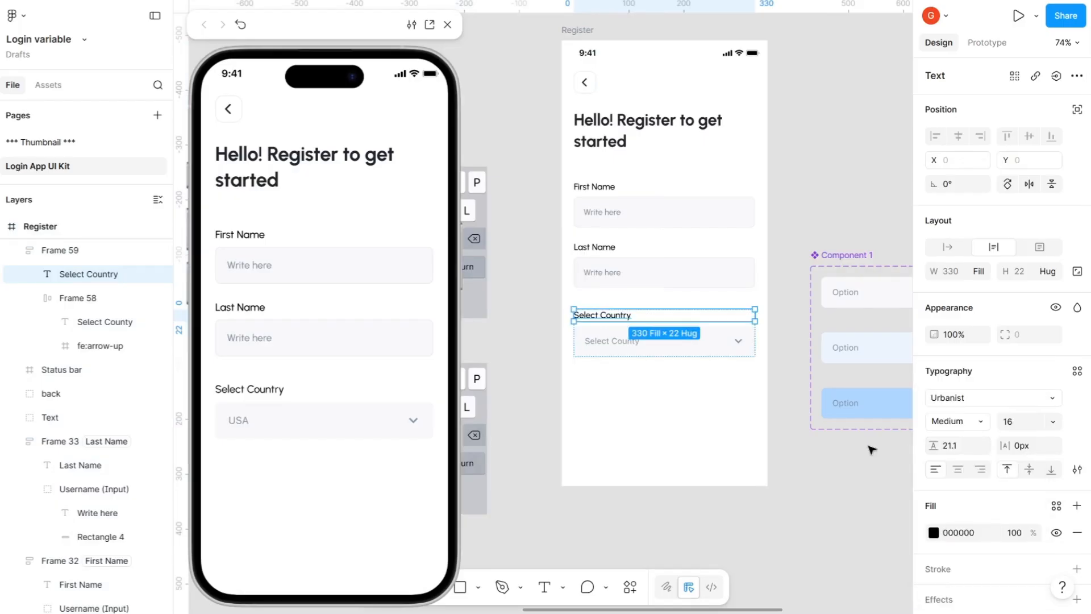
pyautogui.scroll(-3, 856, 439)
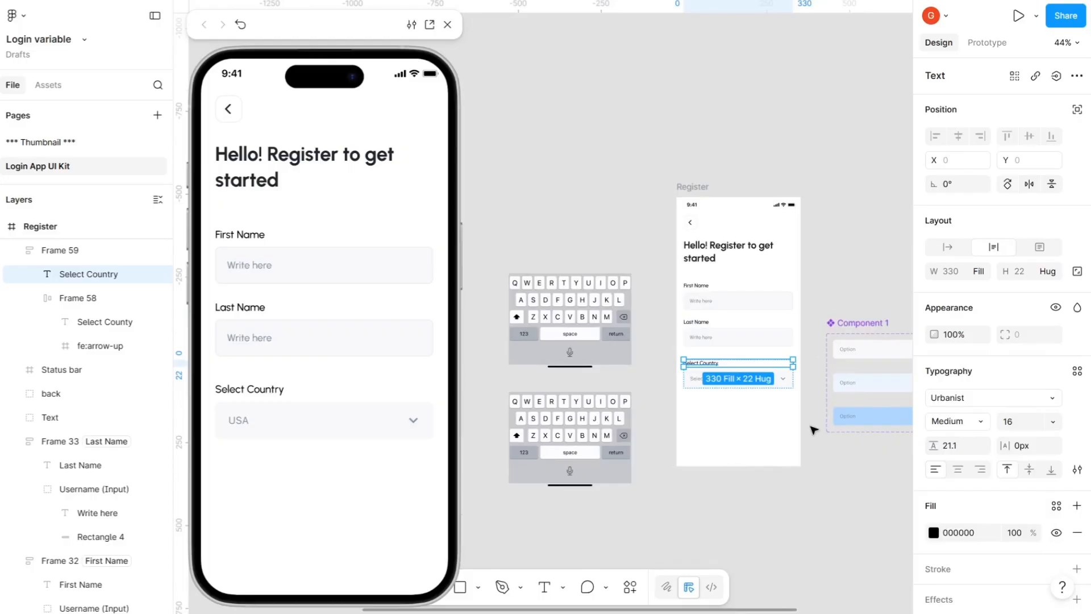
pyautogui.click(850, 466)
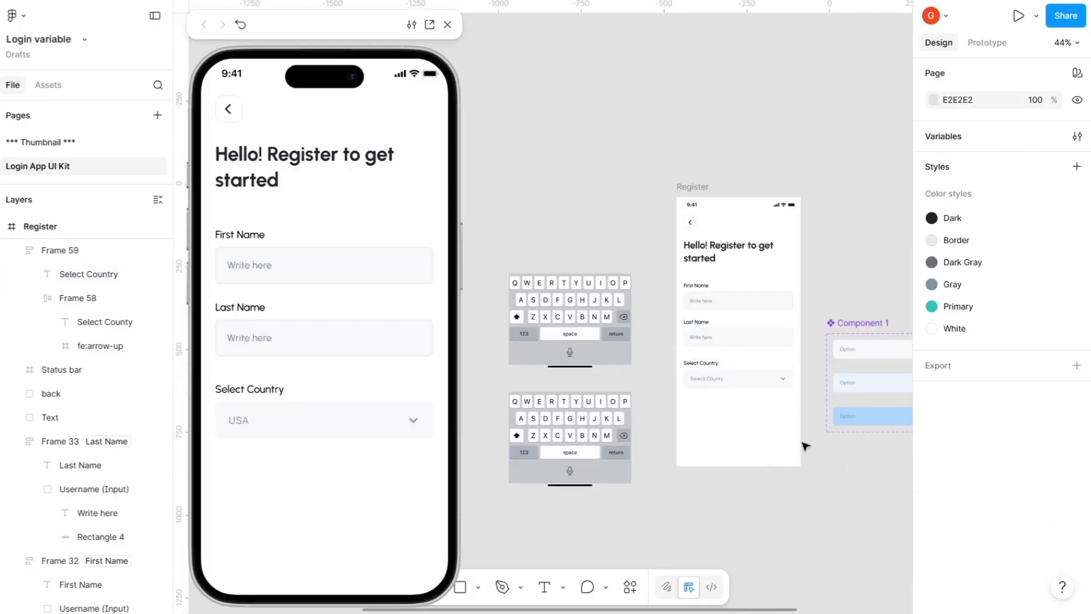